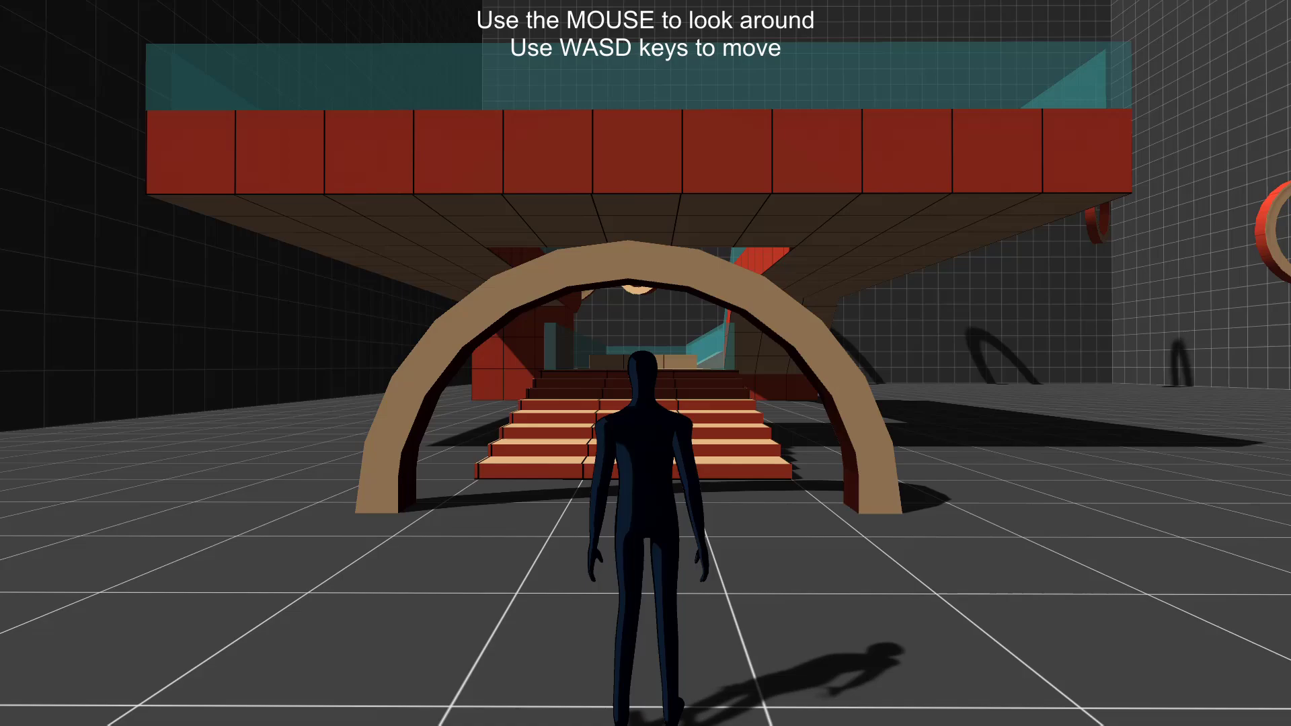
key("w")
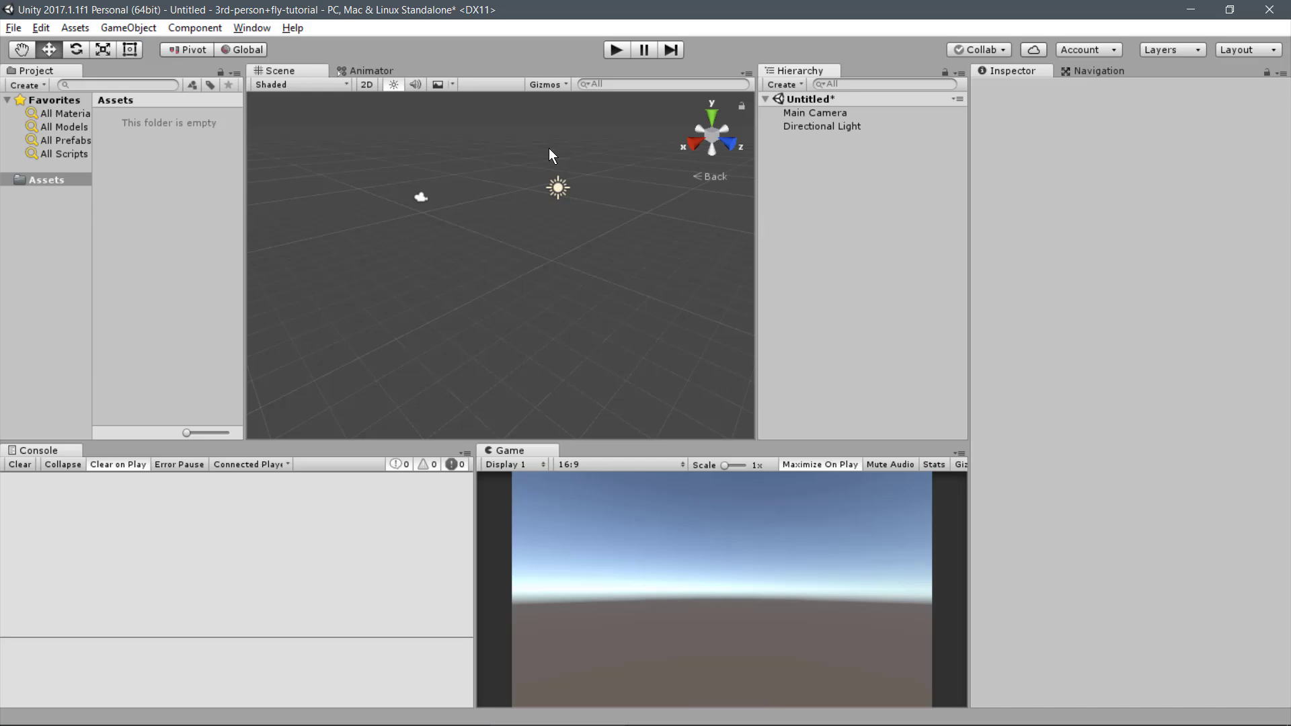
- Add a 3D plane to the scene and reset its transform
left_click(114, 27)
mouse_move(162, 91)
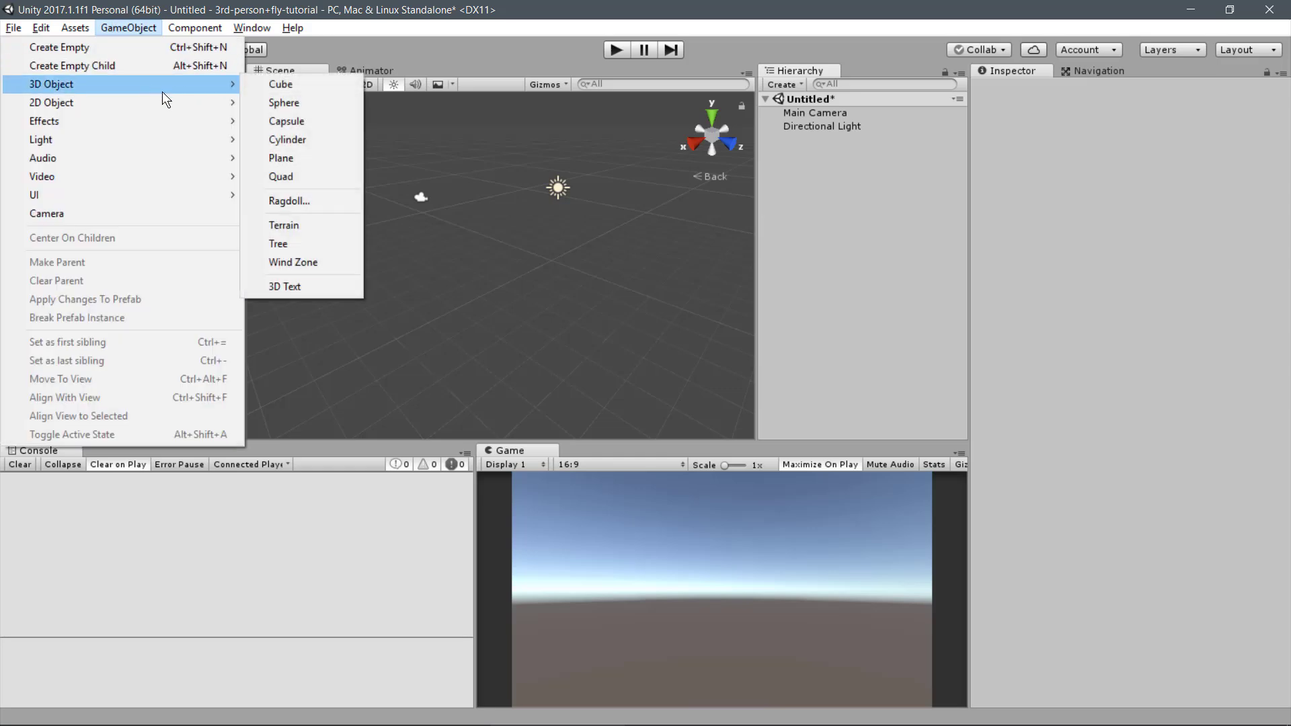
left_click(312, 158)
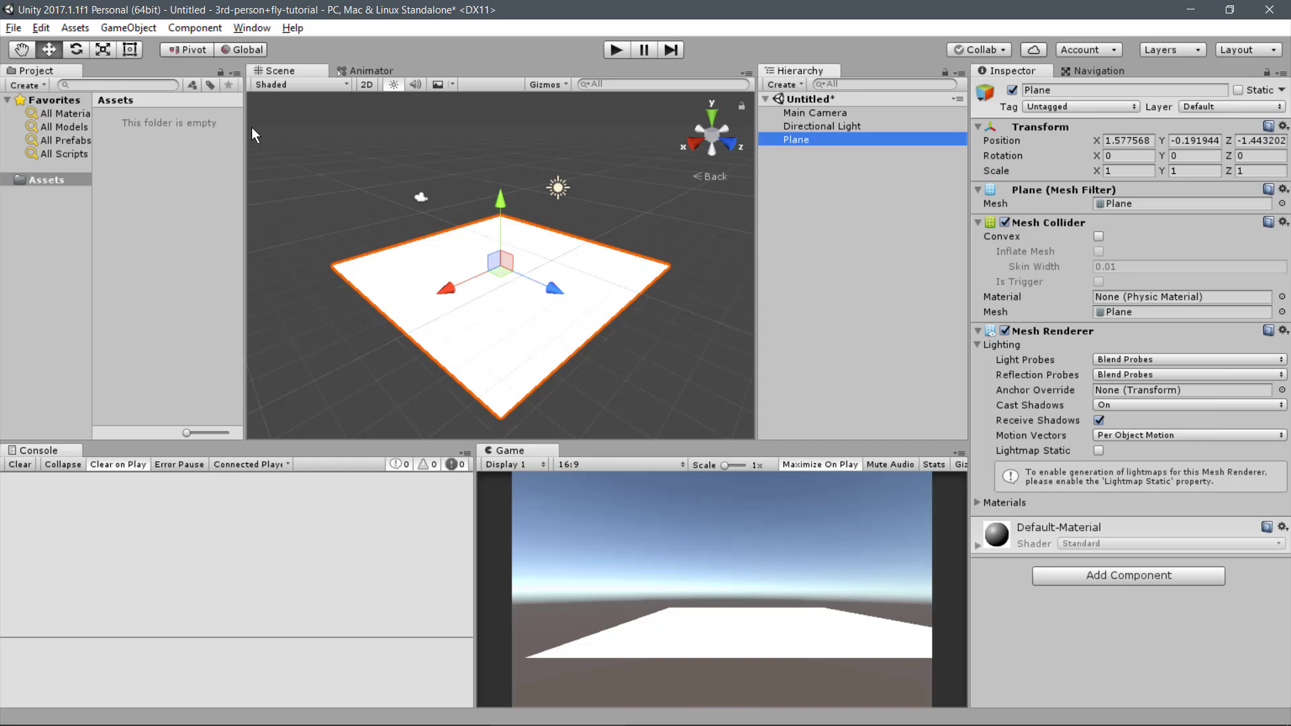
left_click(1283, 126)
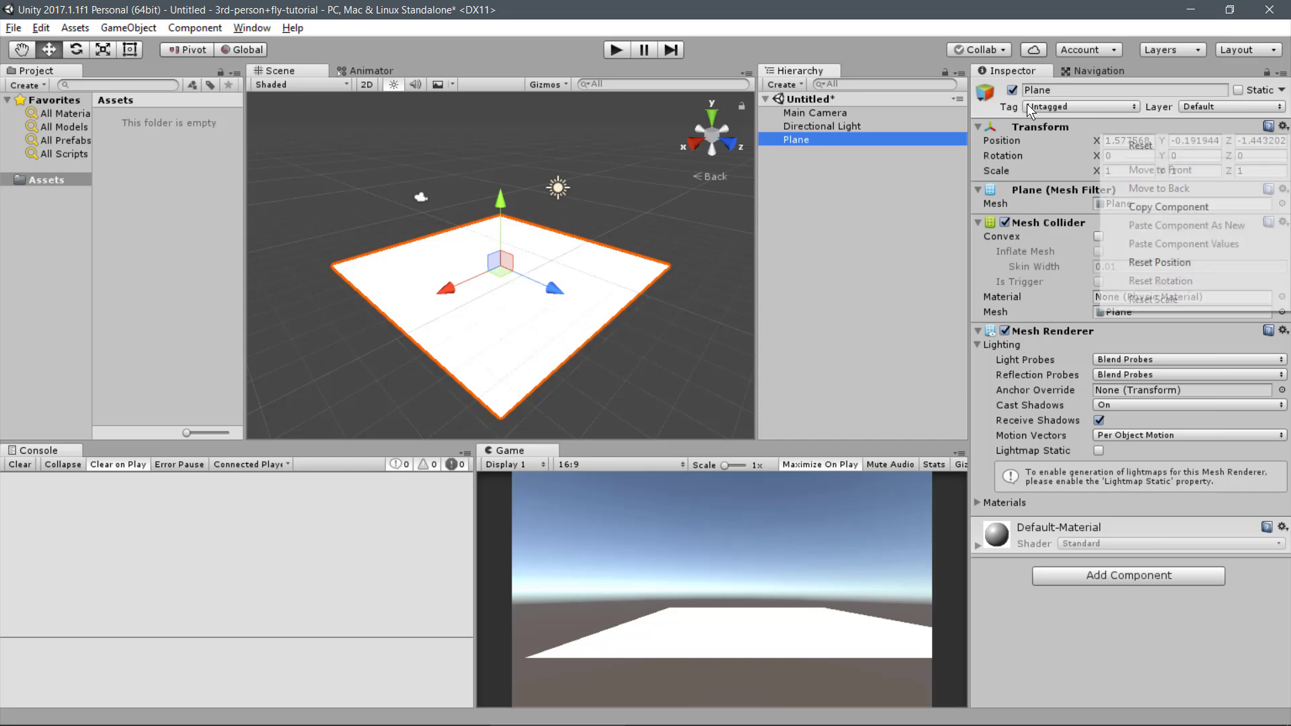
left_click(1141, 145)
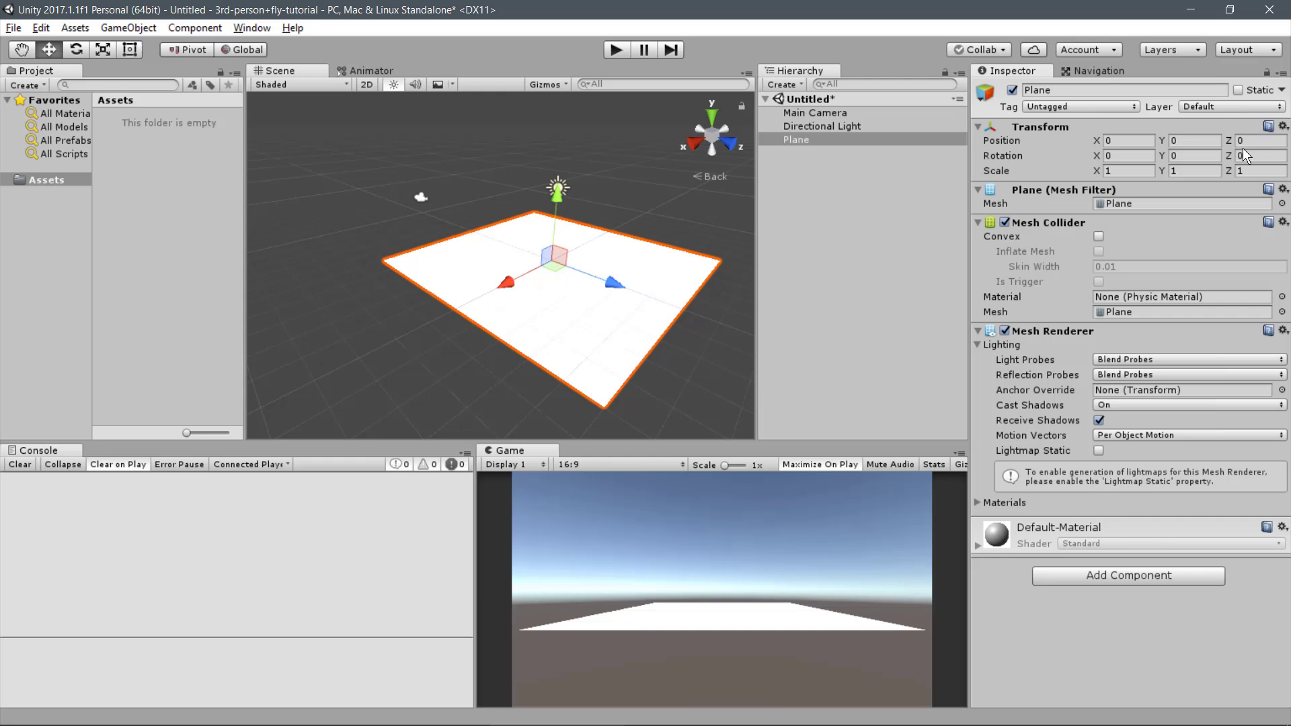
- Scale the plane to X 2, Y 0.01 and Z 2
left_click(1129, 171)
type("2")
left_click(1196, 171)
type(".01")
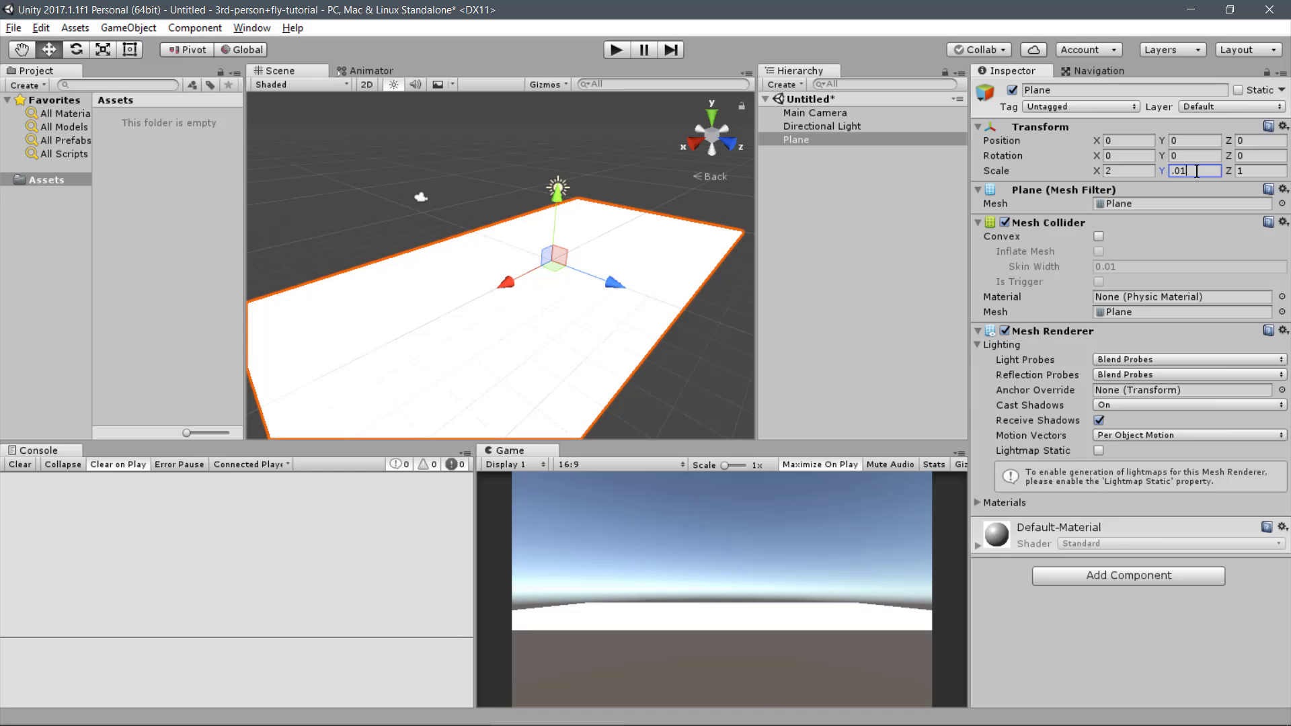
key("Tab")
type("2")
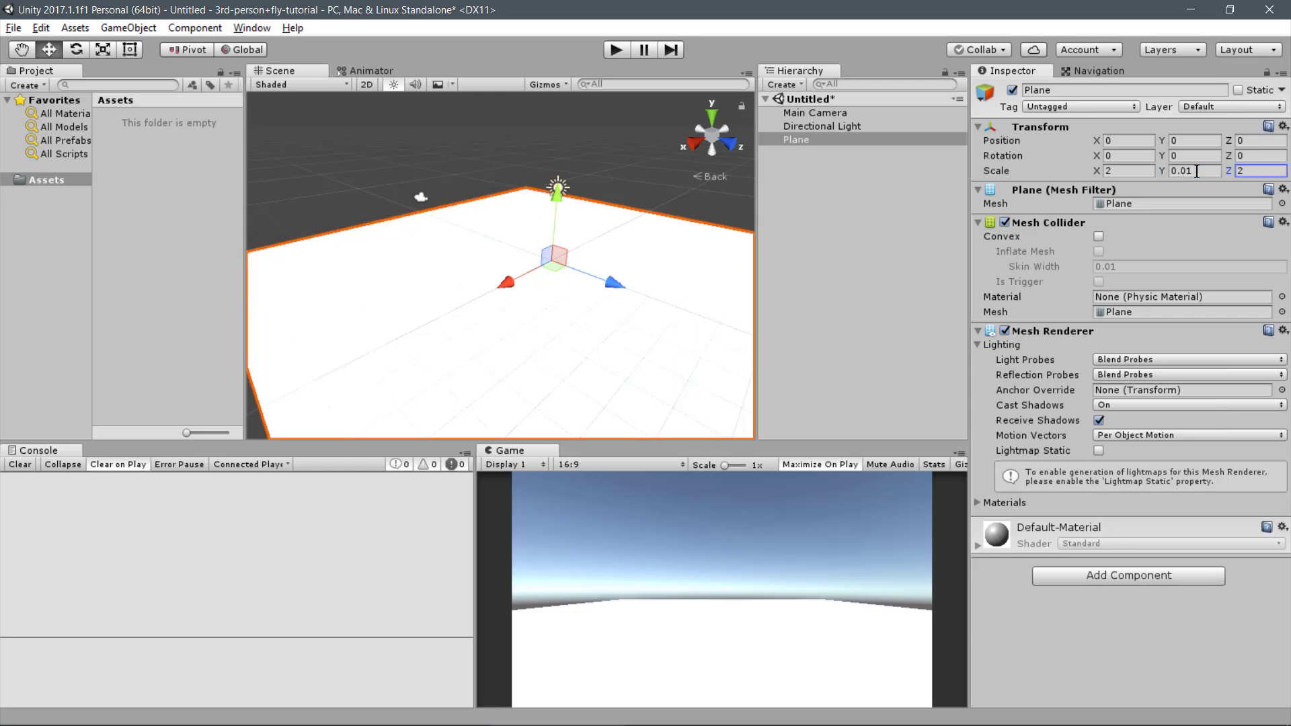
- Make the plane's mesh collider convex and mark the plane as static
left_click(1098, 237)
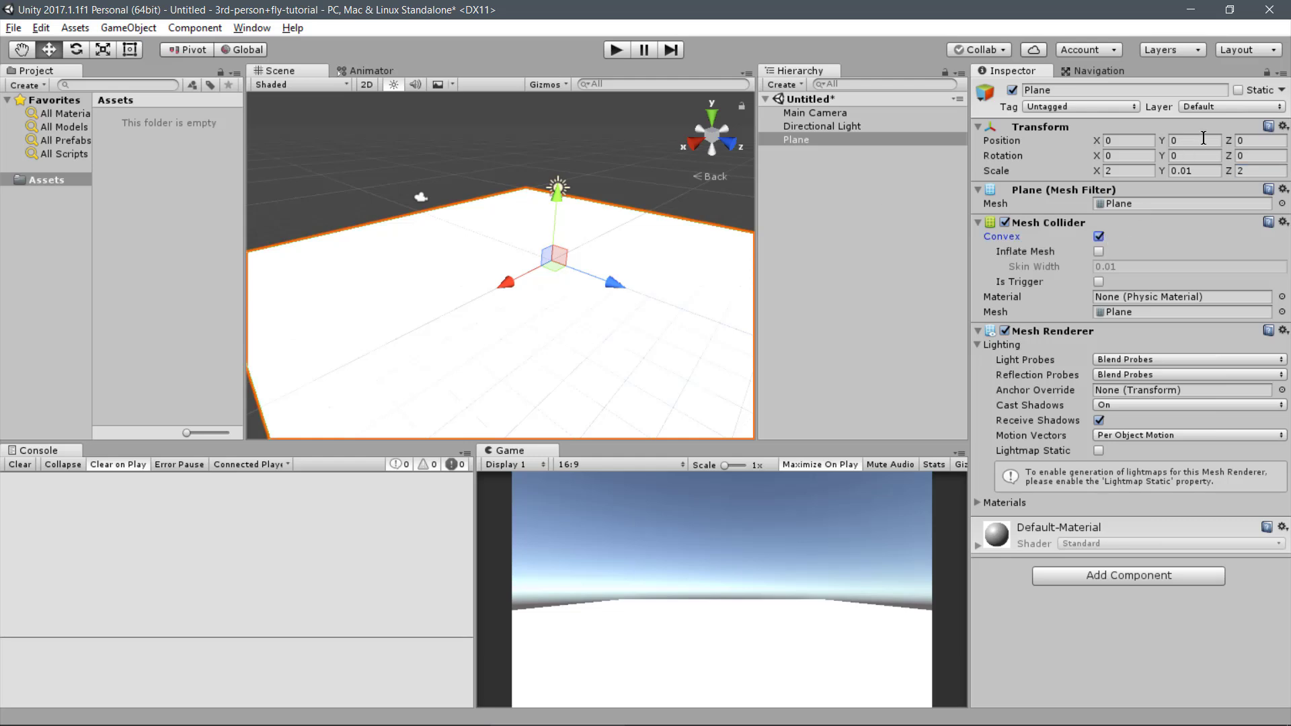
left_click(1237, 90)
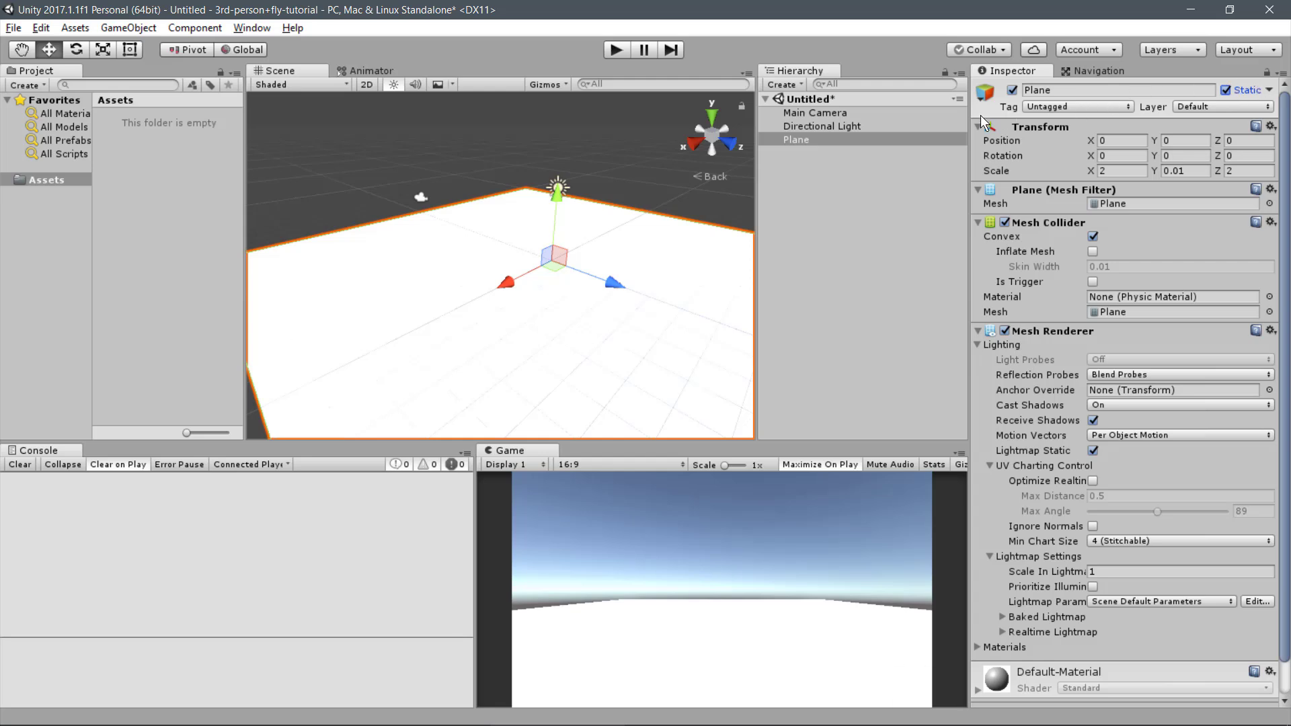
- Set the directional light's intensity to 0.3
left_click(865, 128)
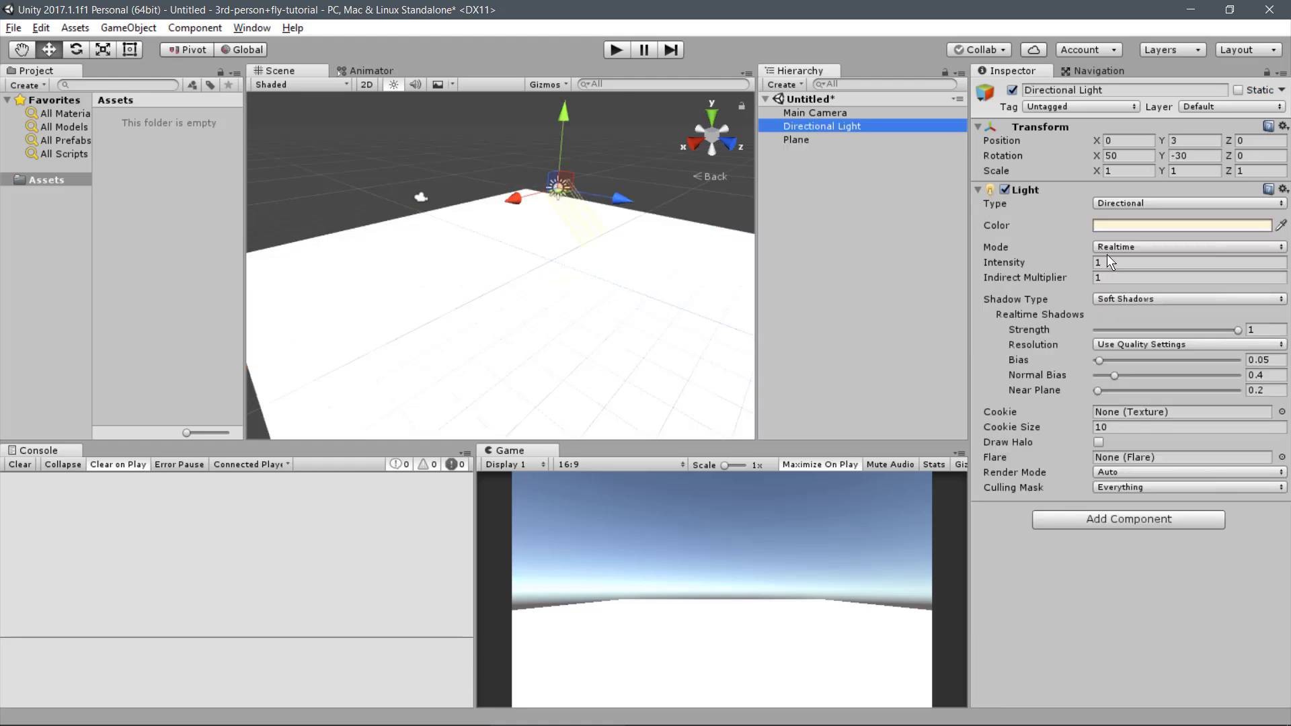
left_click(1111, 262)
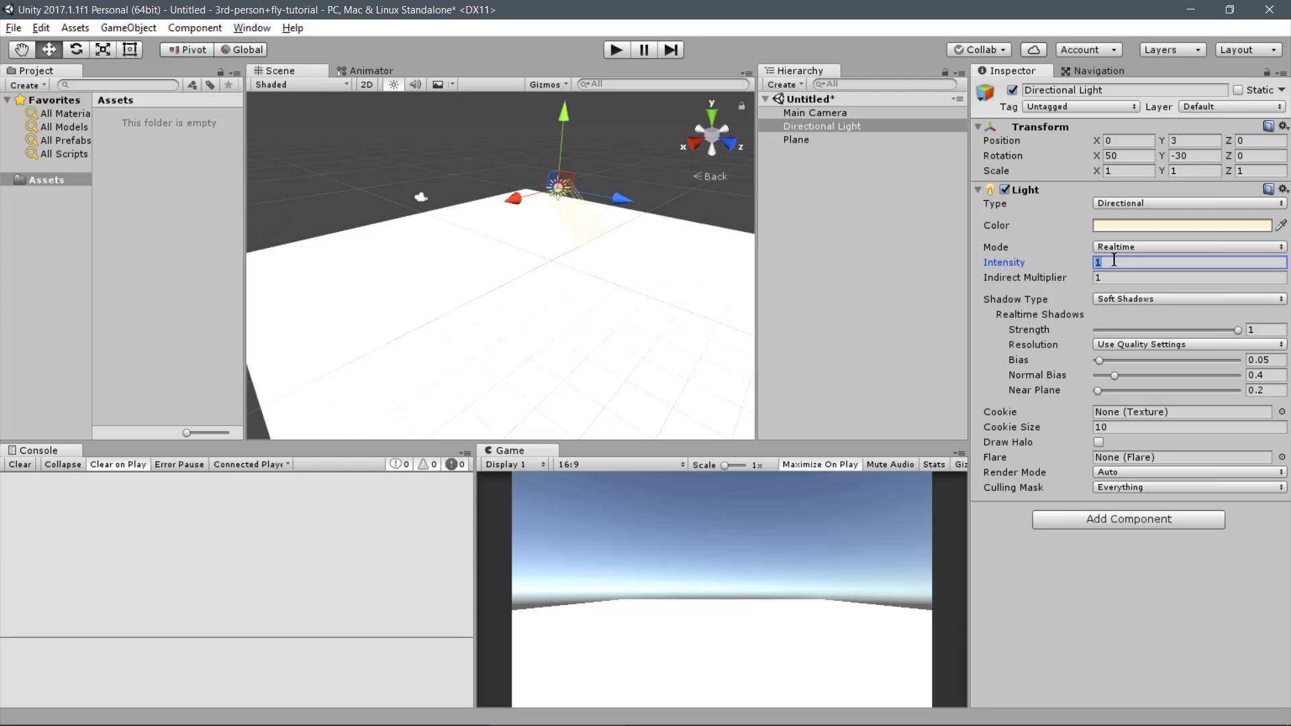
type(".3")
key("Return")
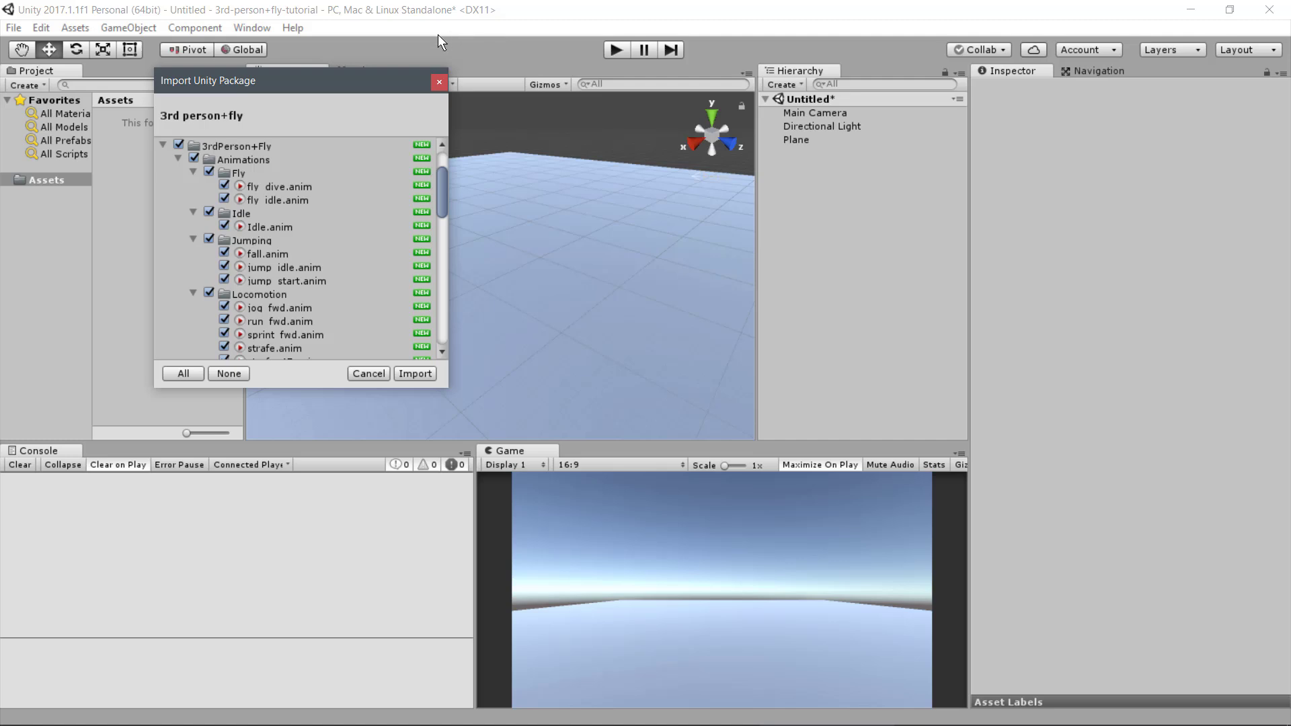
- In the 3rd person+fly package import, exclude all Materials except Character.physicMaterial
left_click(177, 159)
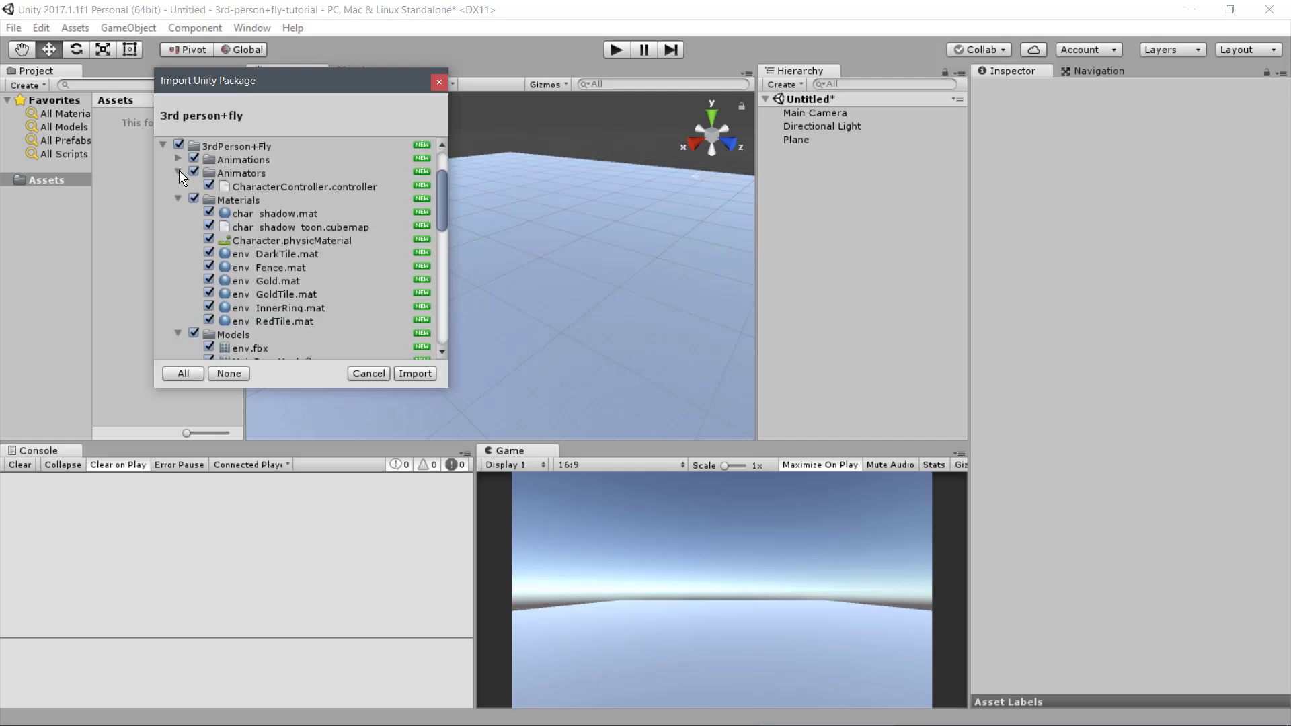
left_click(179, 172)
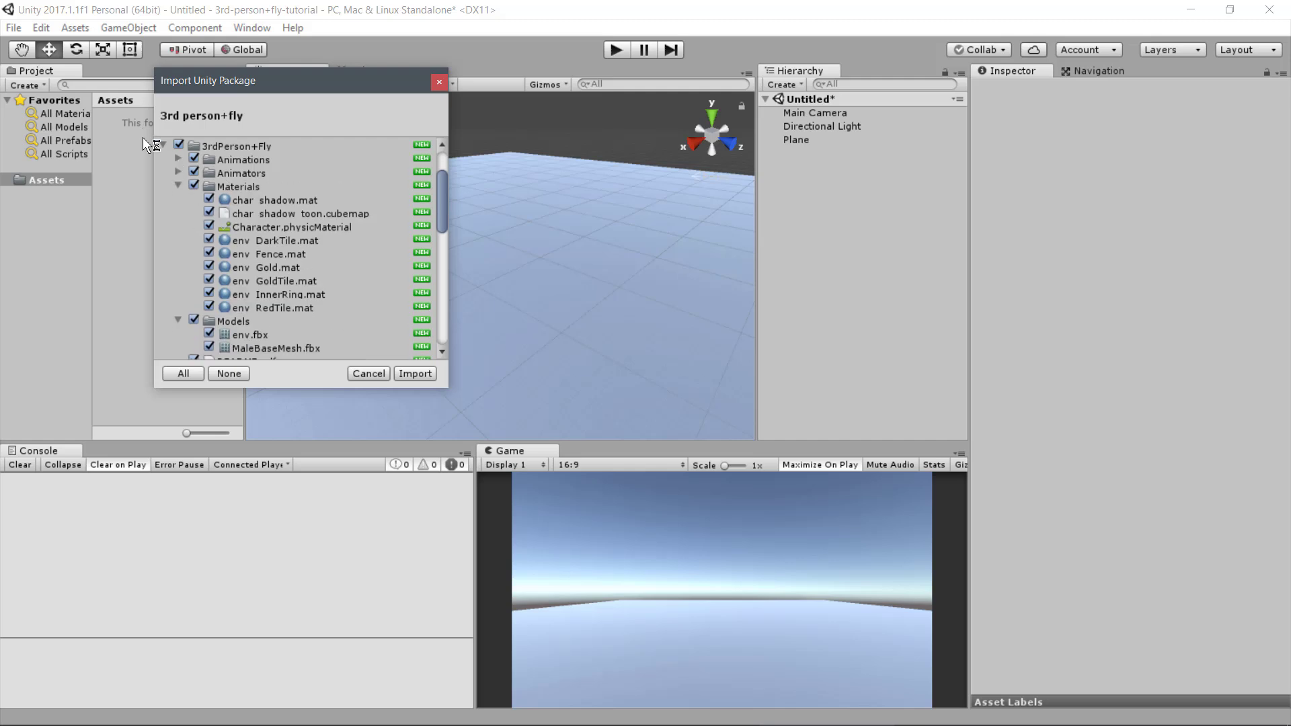
left_click(193, 184)
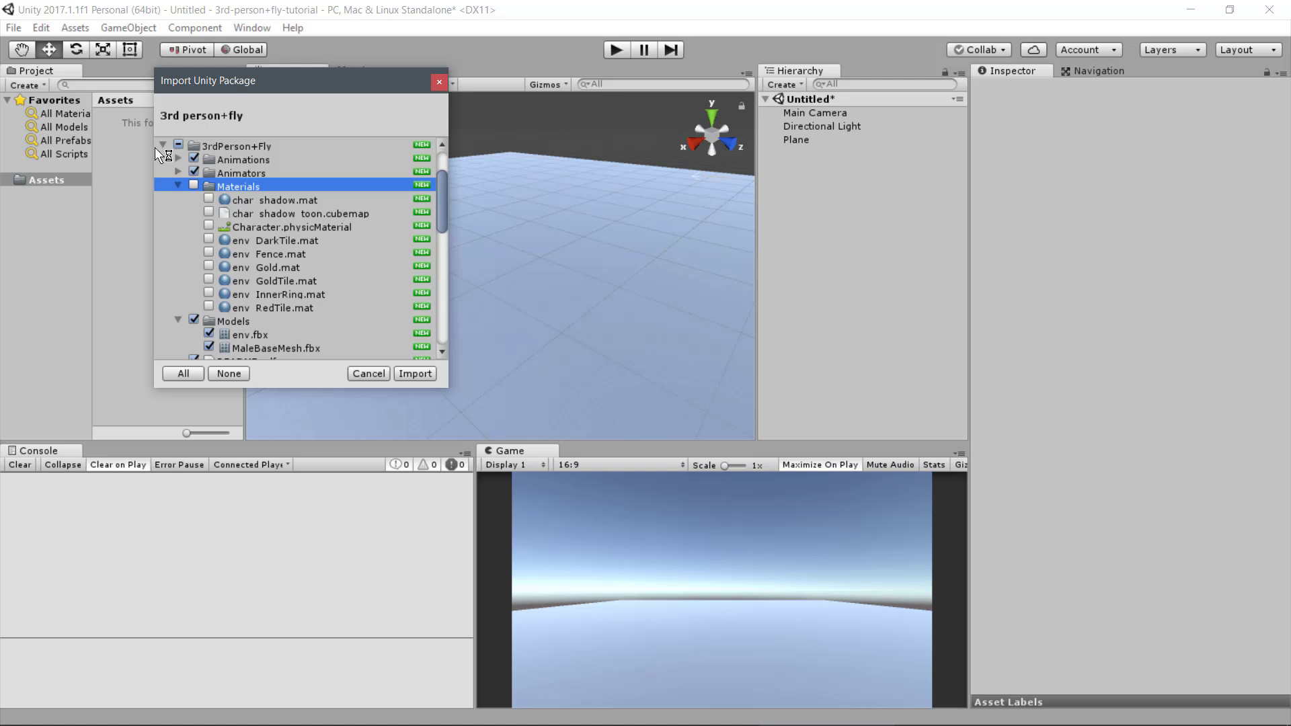
left_click(208, 226)
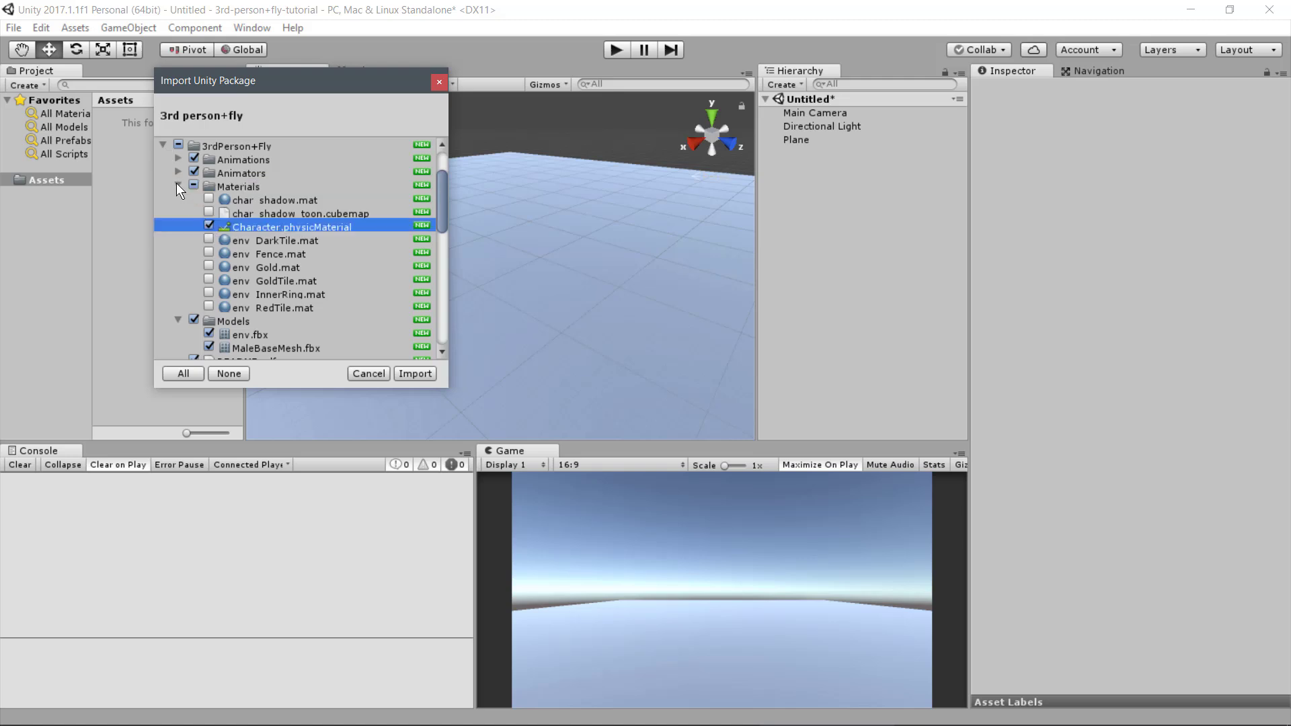
left_click(178, 185)
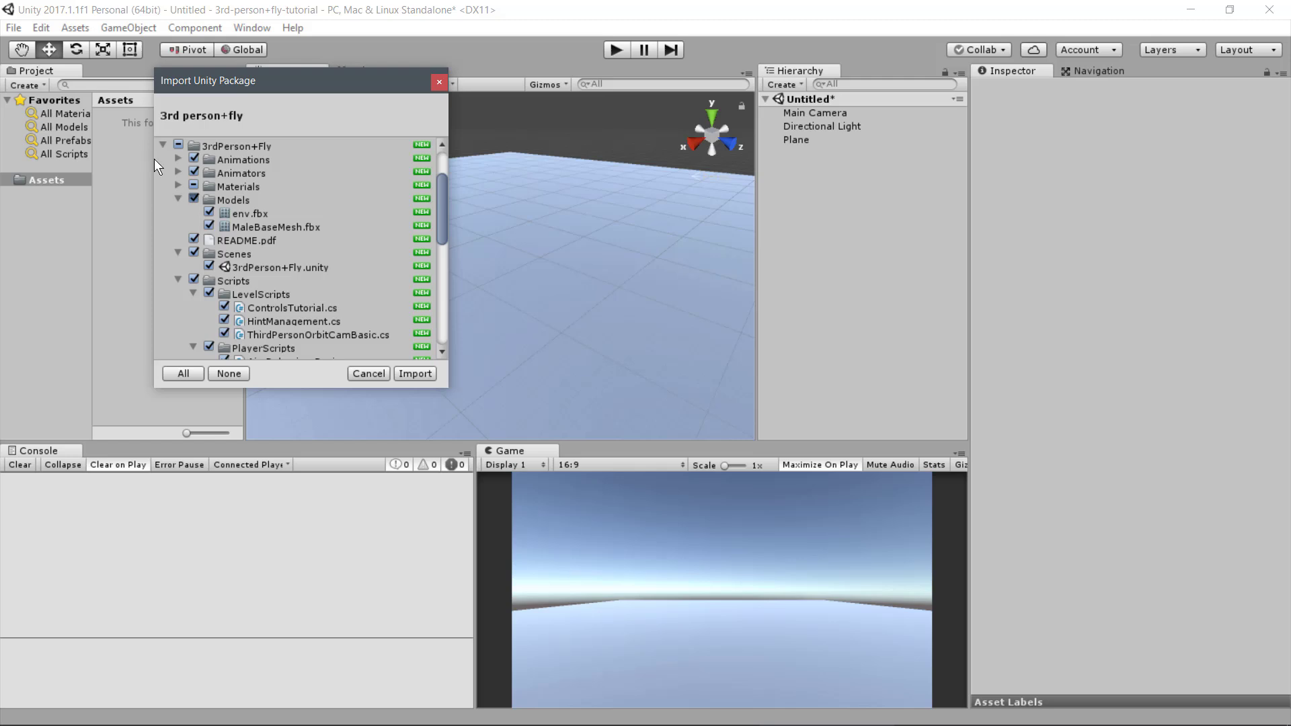
- Exclude the Models folder, README.pdf and the Scenes folder from the package import
left_click(193, 198)
left_click(177, 197)
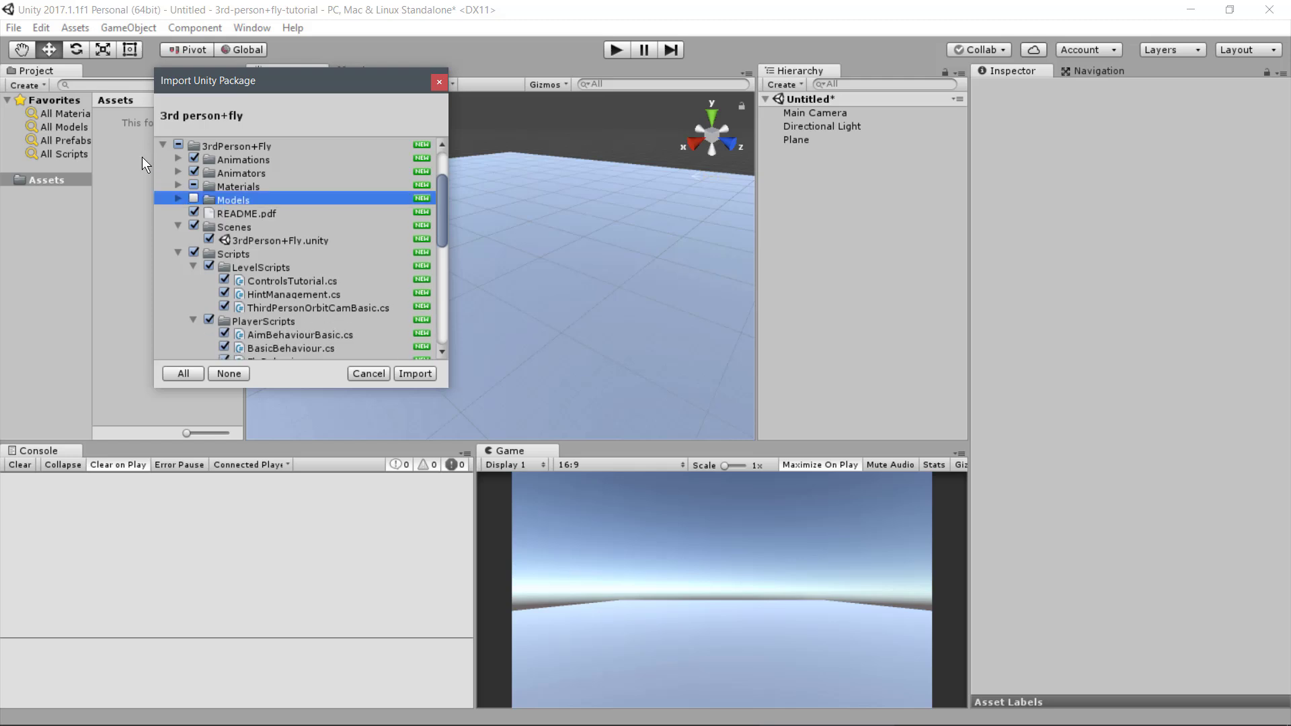
left_click(193, 213)
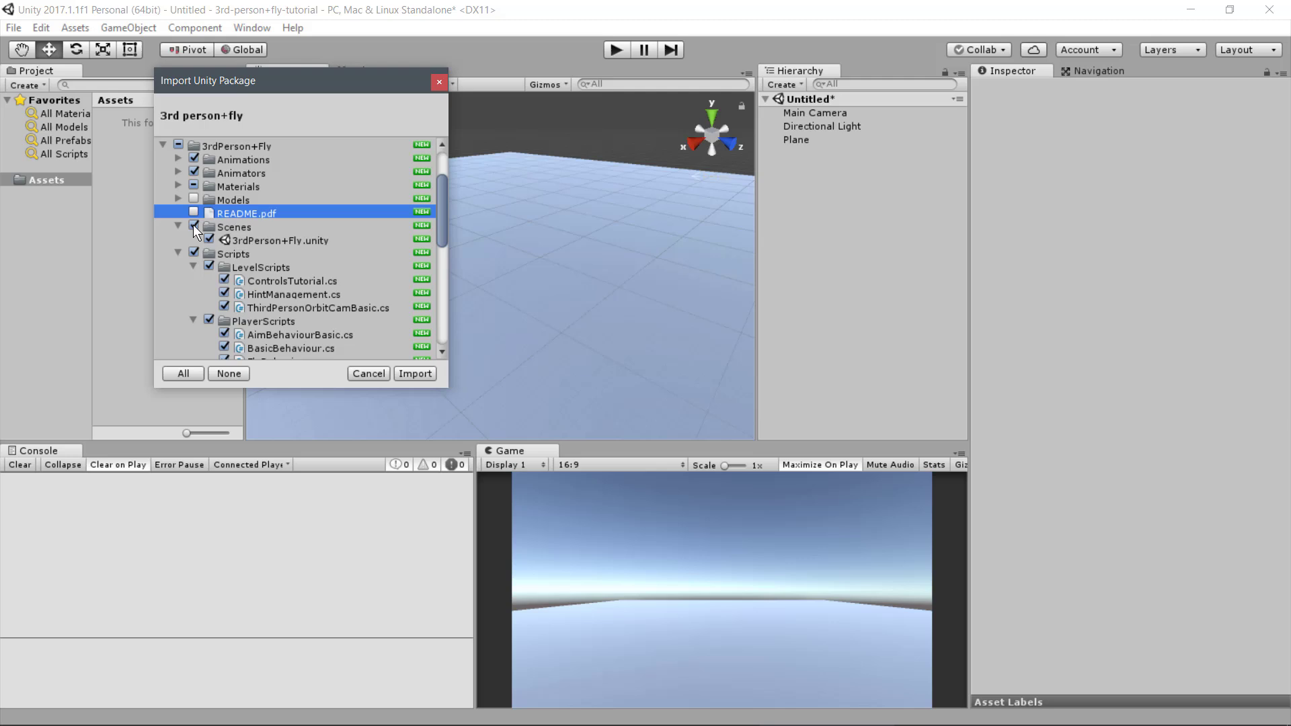
left_click(193, 226)
left_click(178, 224)
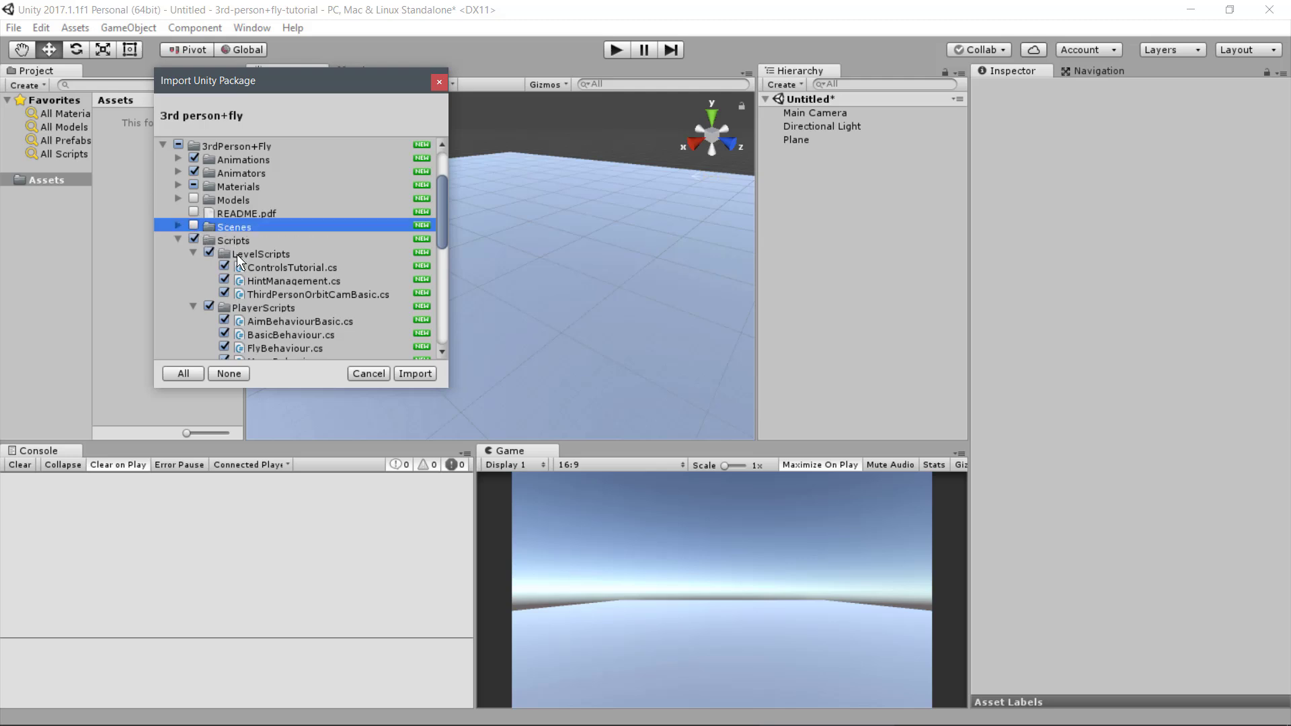
- Exclude the level scripts ControlsTutorial.cs and HintManagement.cs from the import, keeping all PlayerScripts
left_click(224, 266)
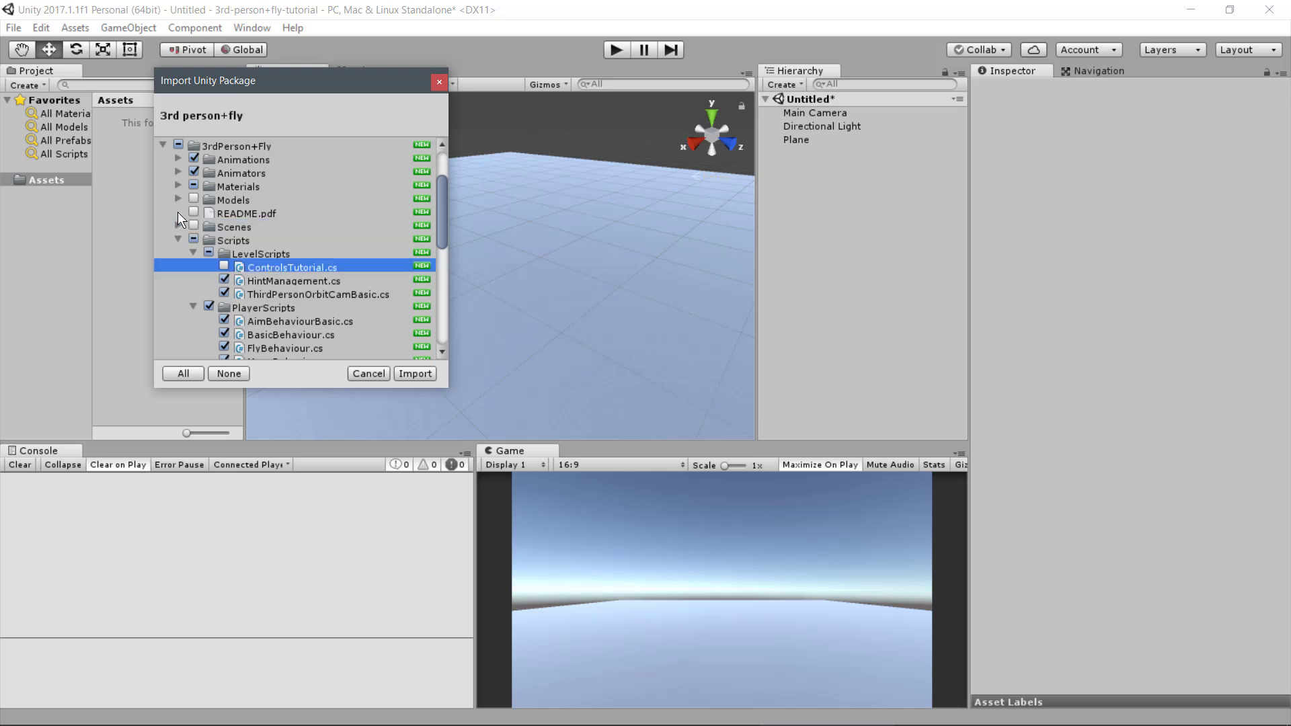
left_click(224, 279)
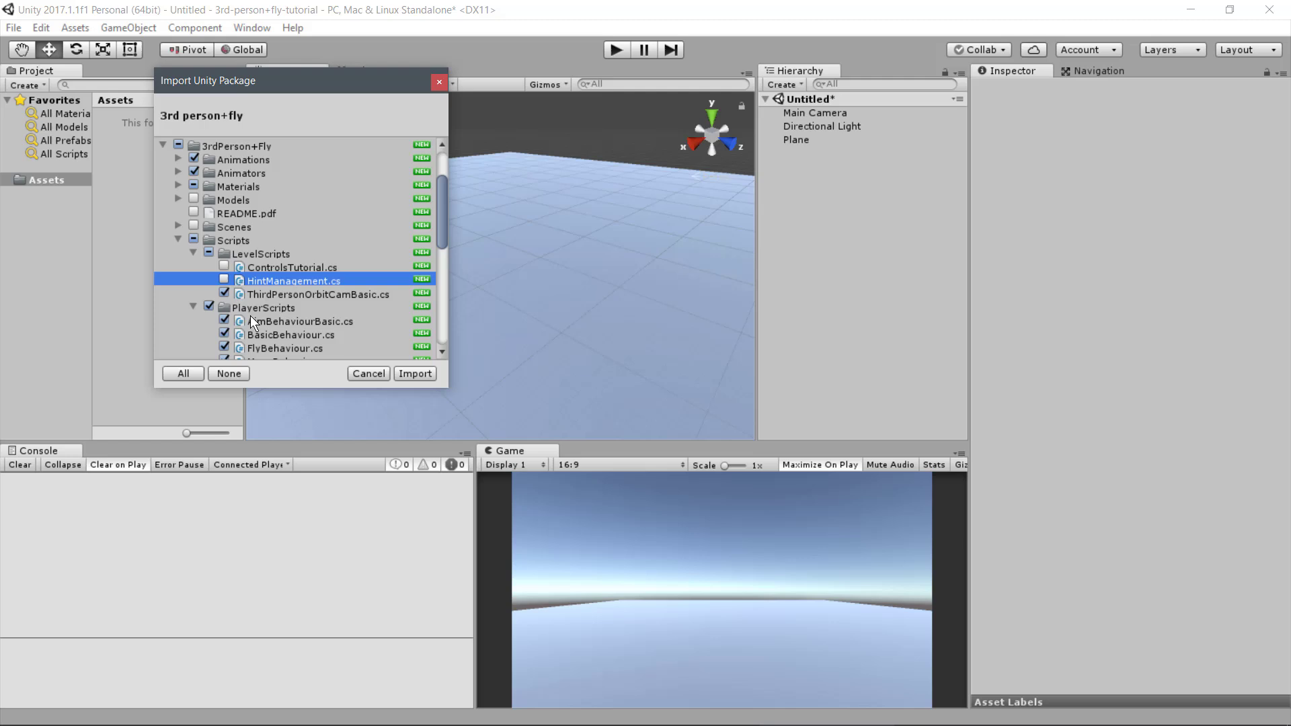
left_click(194, 306)
- Exclude the whole Textures folder from the package import
scroll(309, 281, "down", 2)
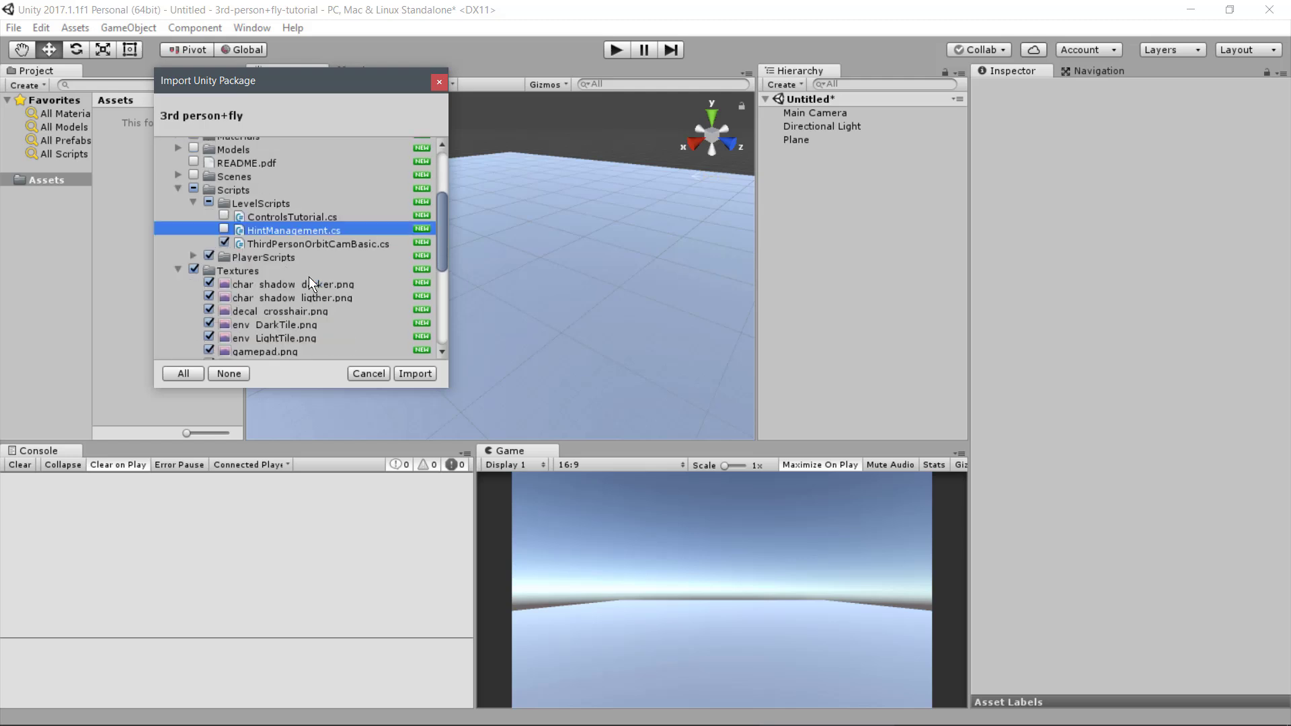
scroll(310, 281, "down", 2)
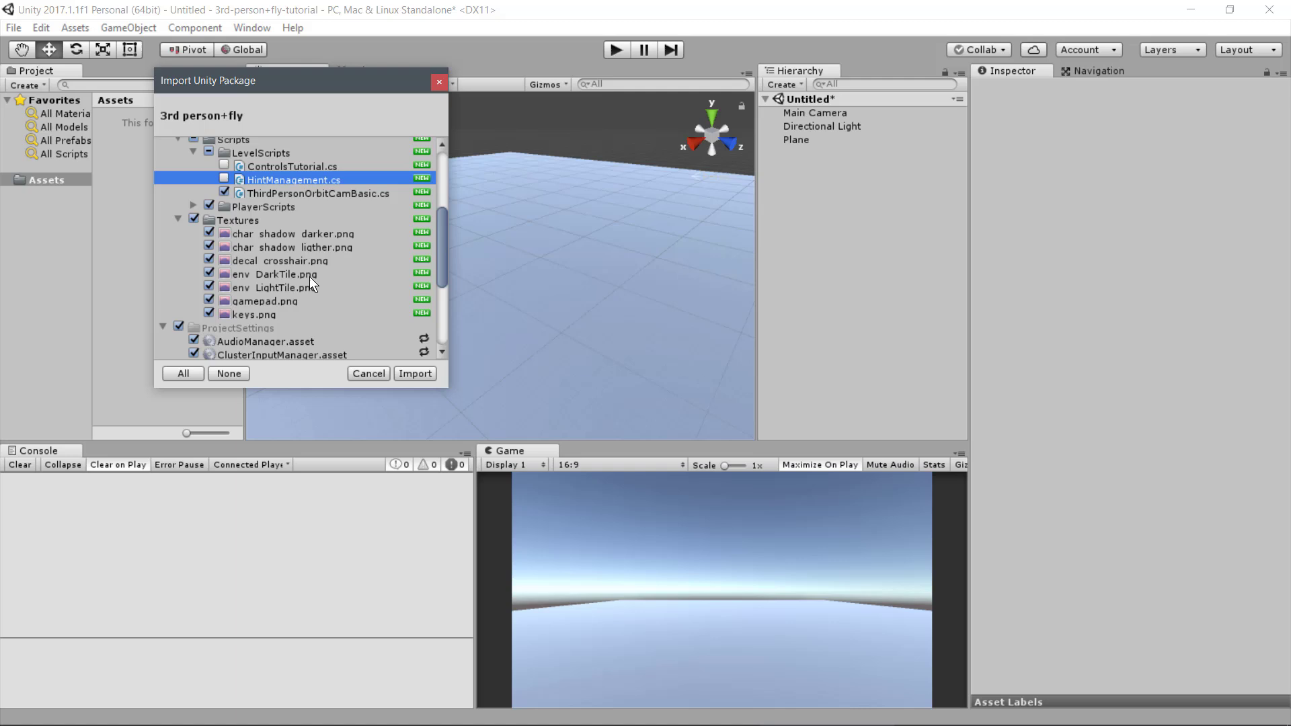
left_click(193, 218)
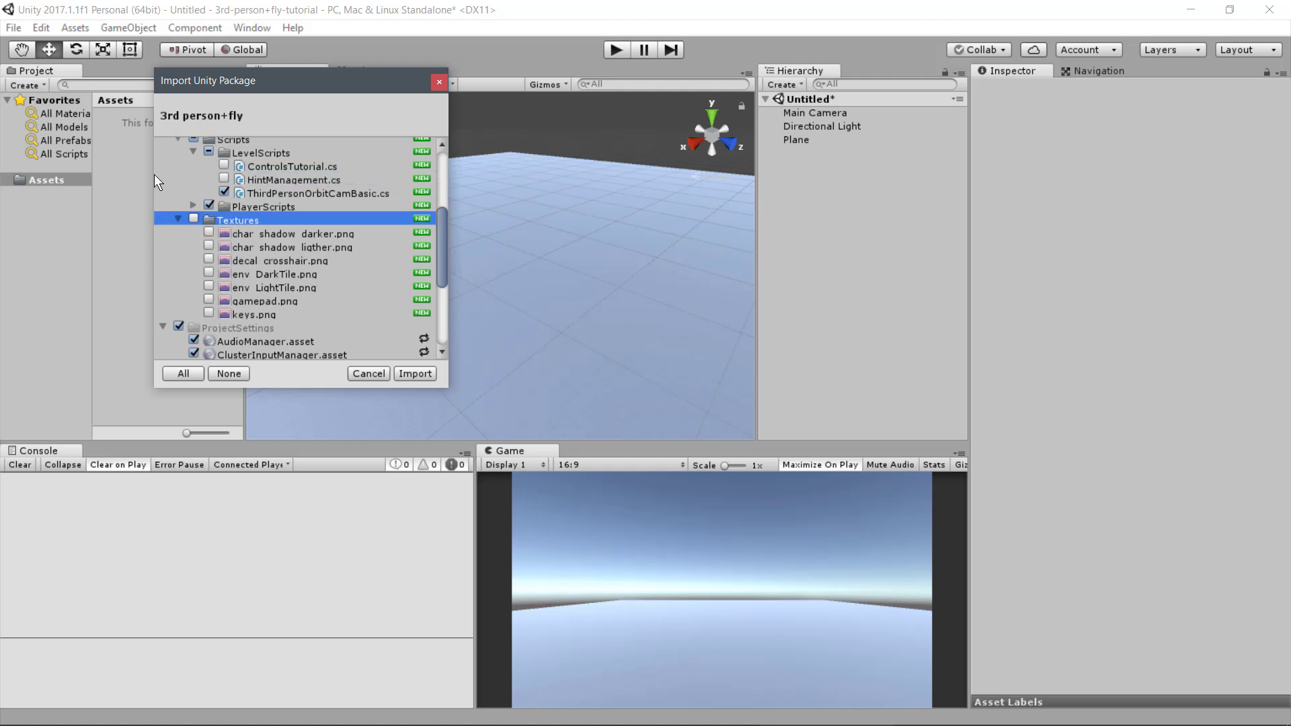
left_click(178, 219)
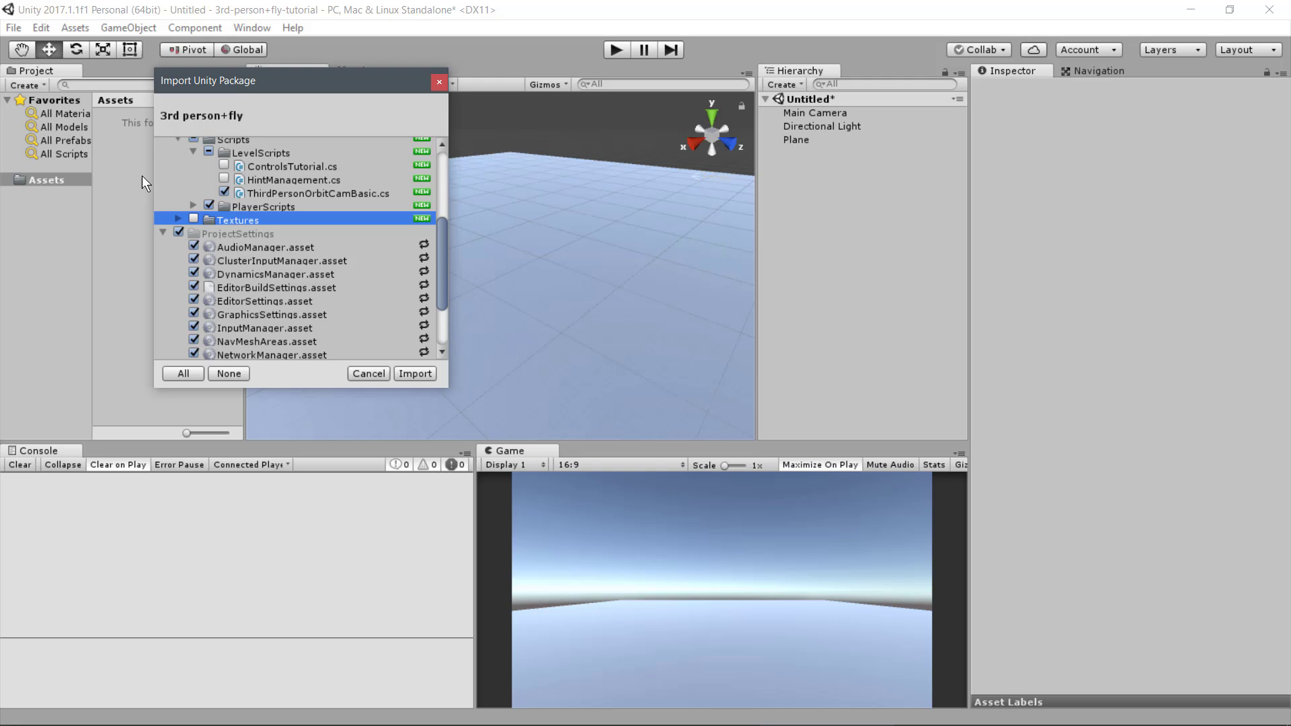
- Exclude all ProjectSettings except InputManager.asset and import the selected package items
scroll(200, 226, "down", 2)
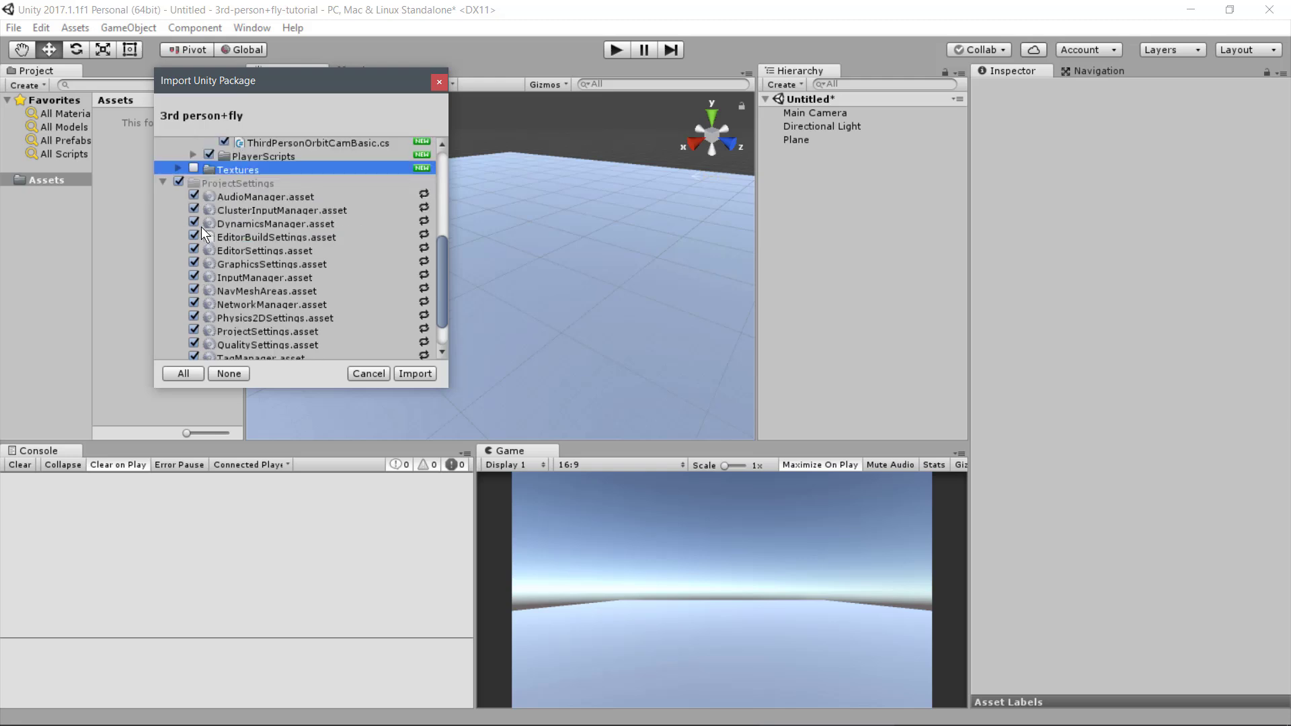
left_click(179, 182)
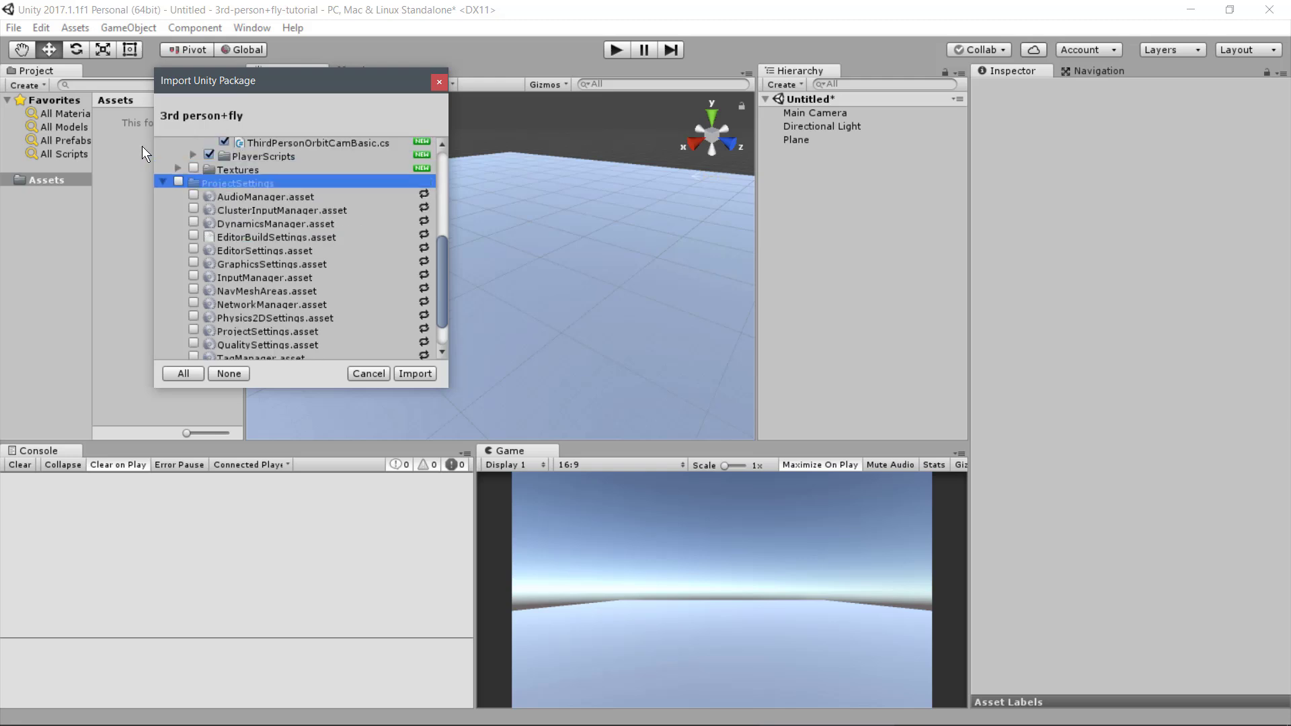
left_click(193, 276)
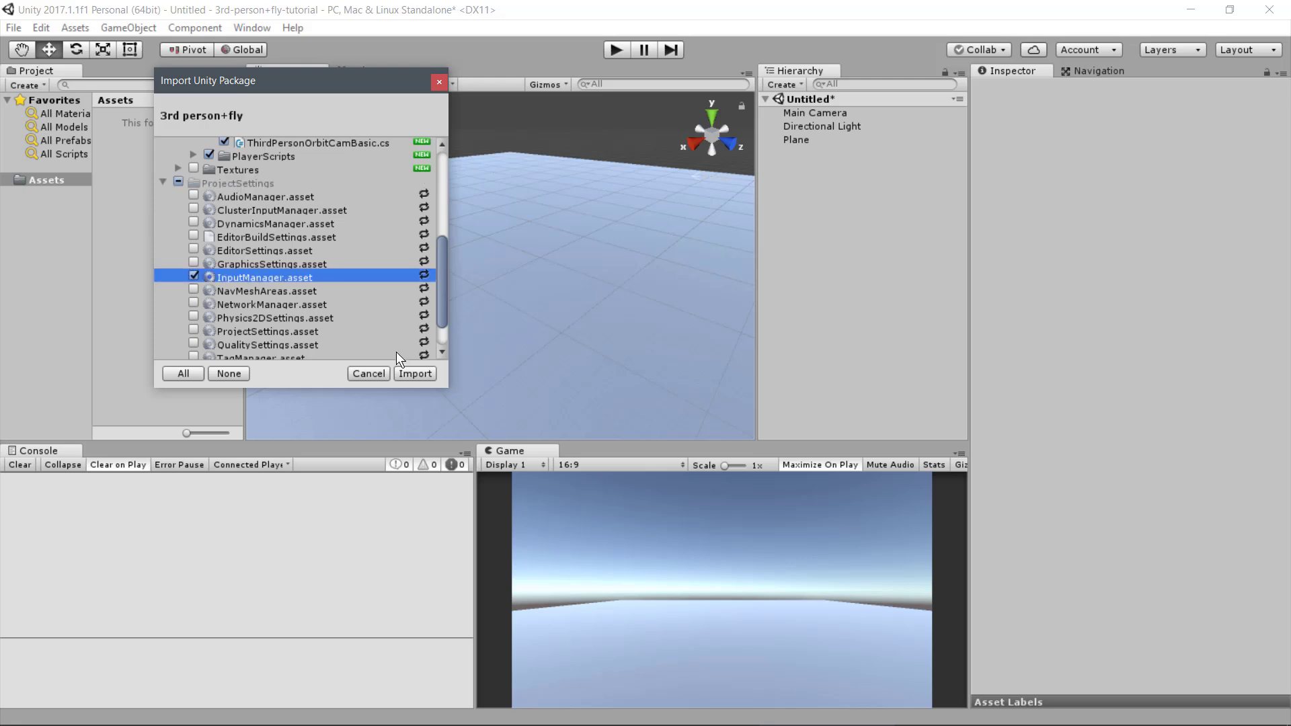
left_click(415, 374)
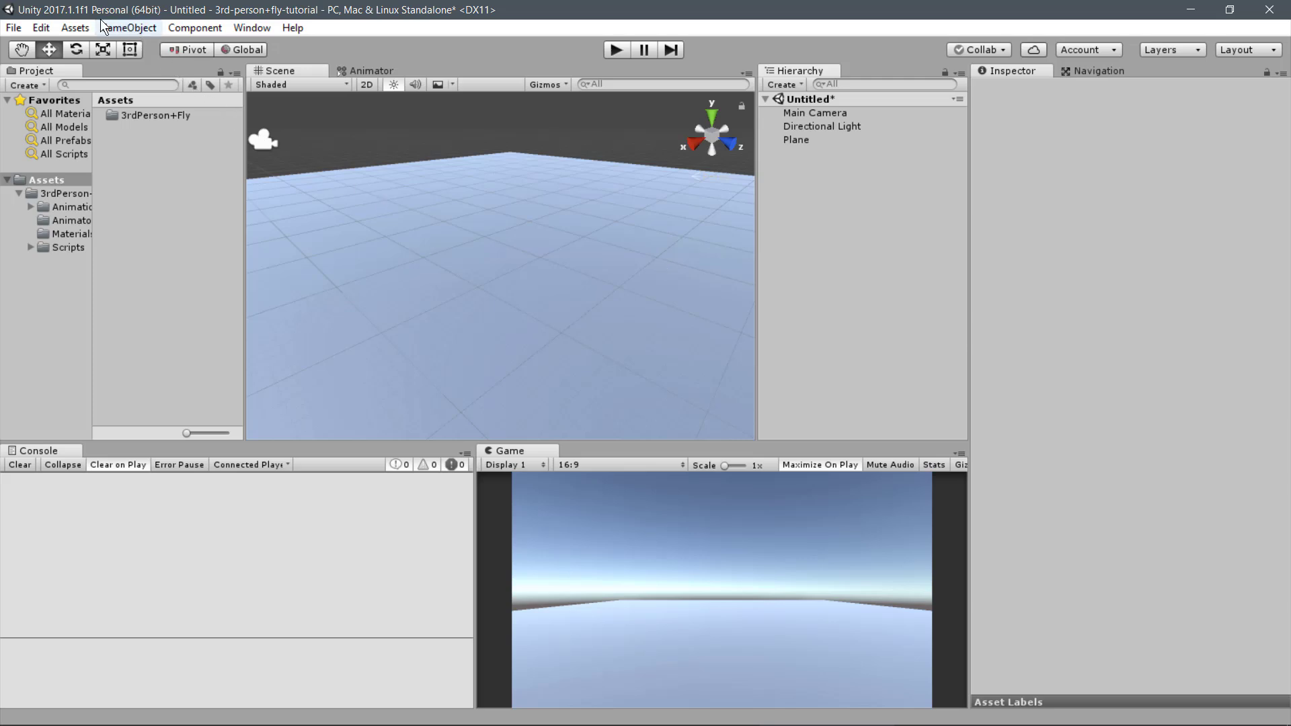
- Import only the Ethan.fbx model from the standard Characters package, leaving out all its other items
left_click(74, 28)
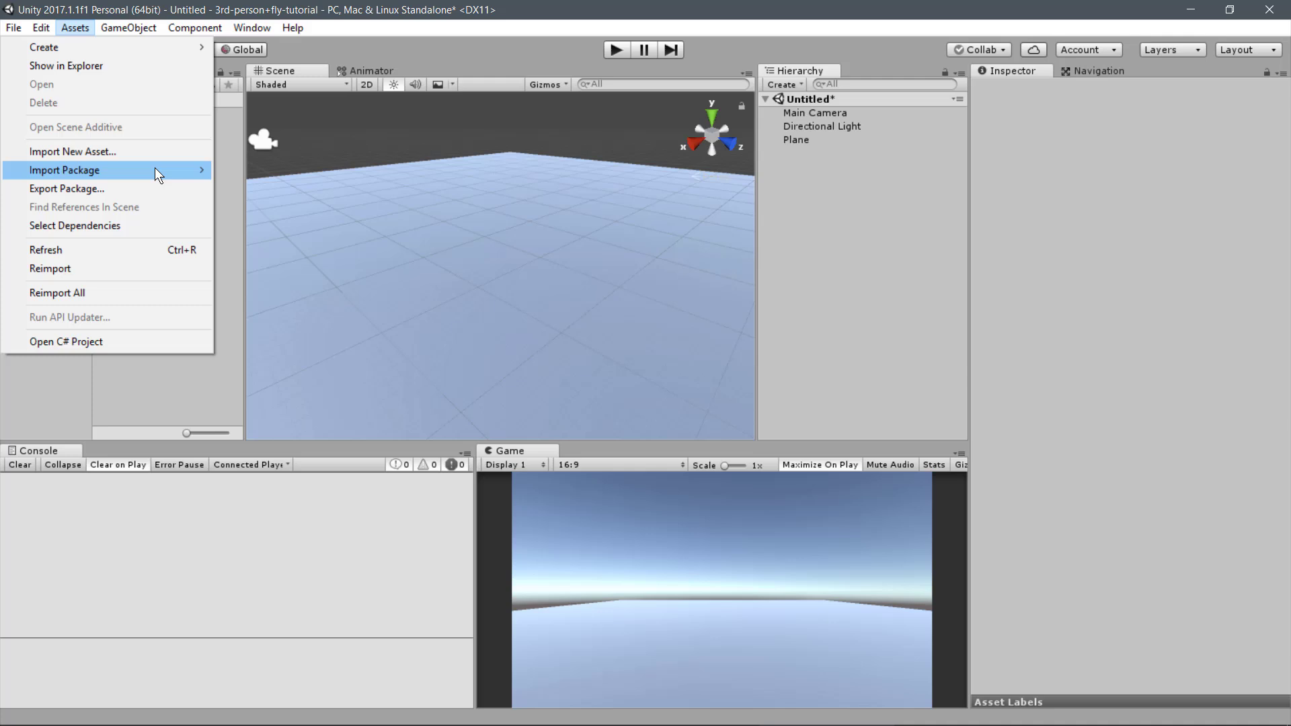
mouse_move(155, 170)
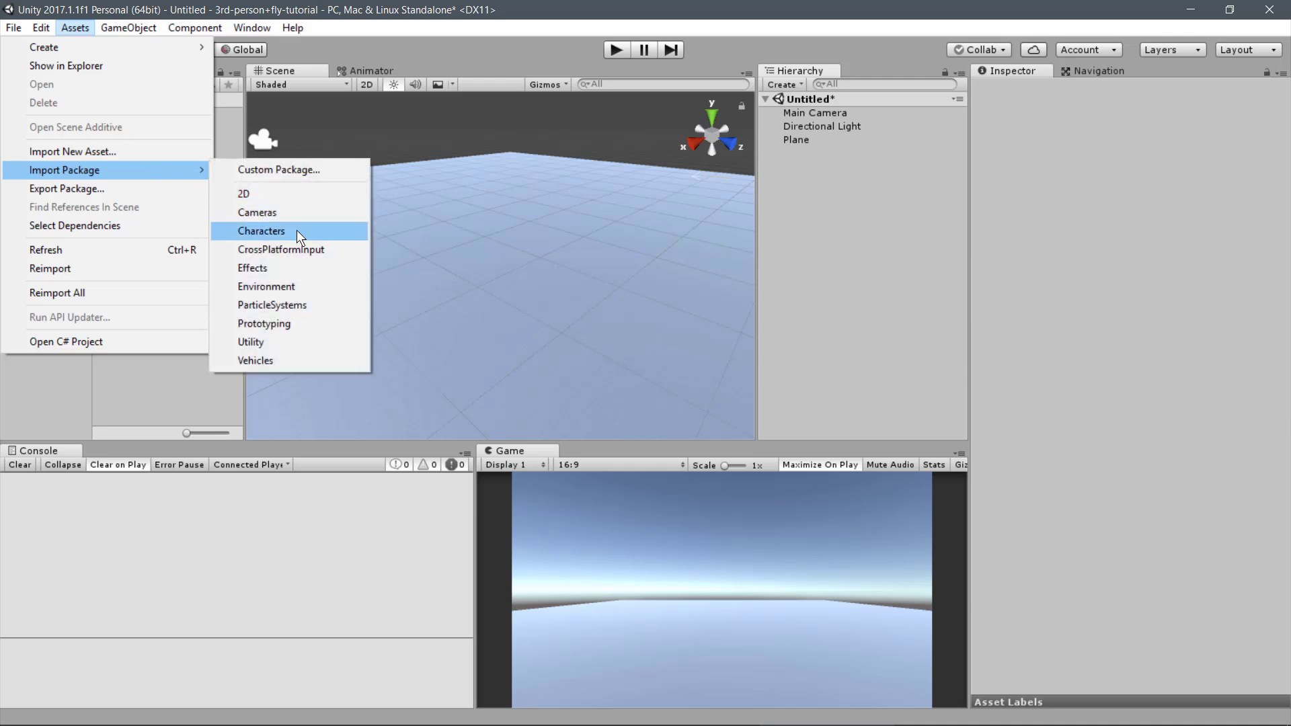
left_click(269, 231)
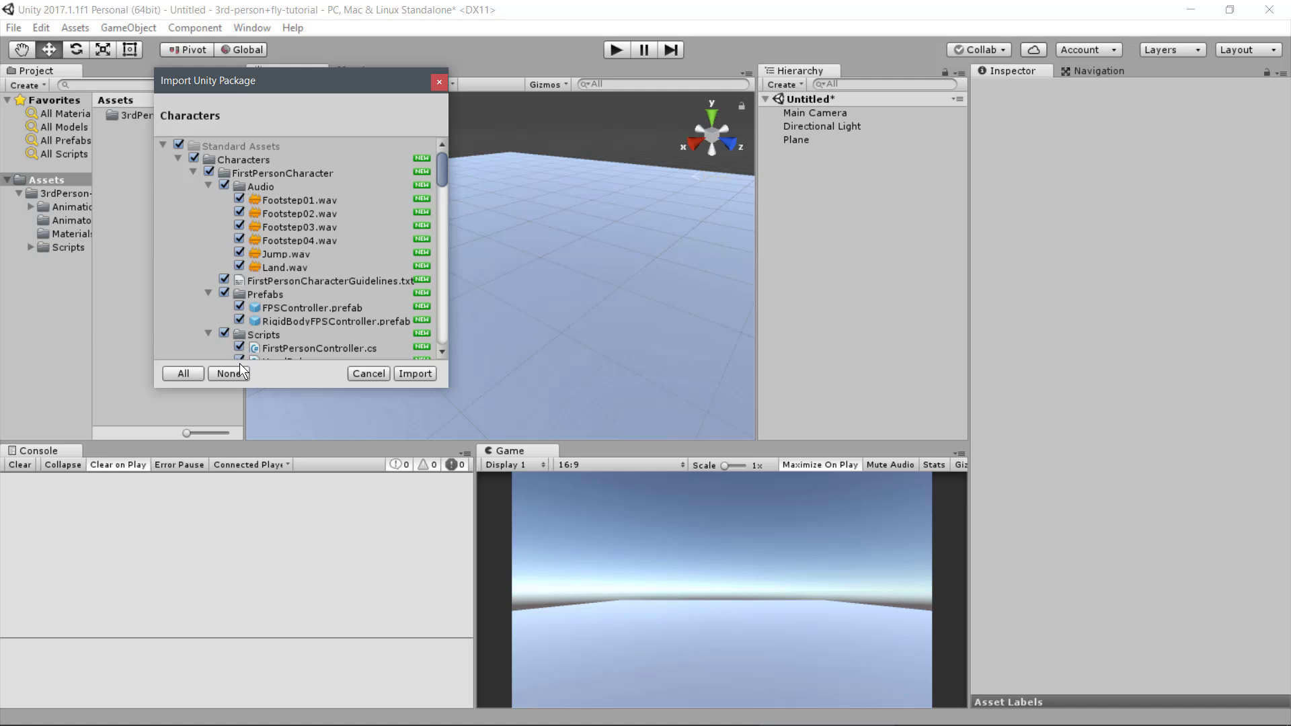
left_click(229, 374)
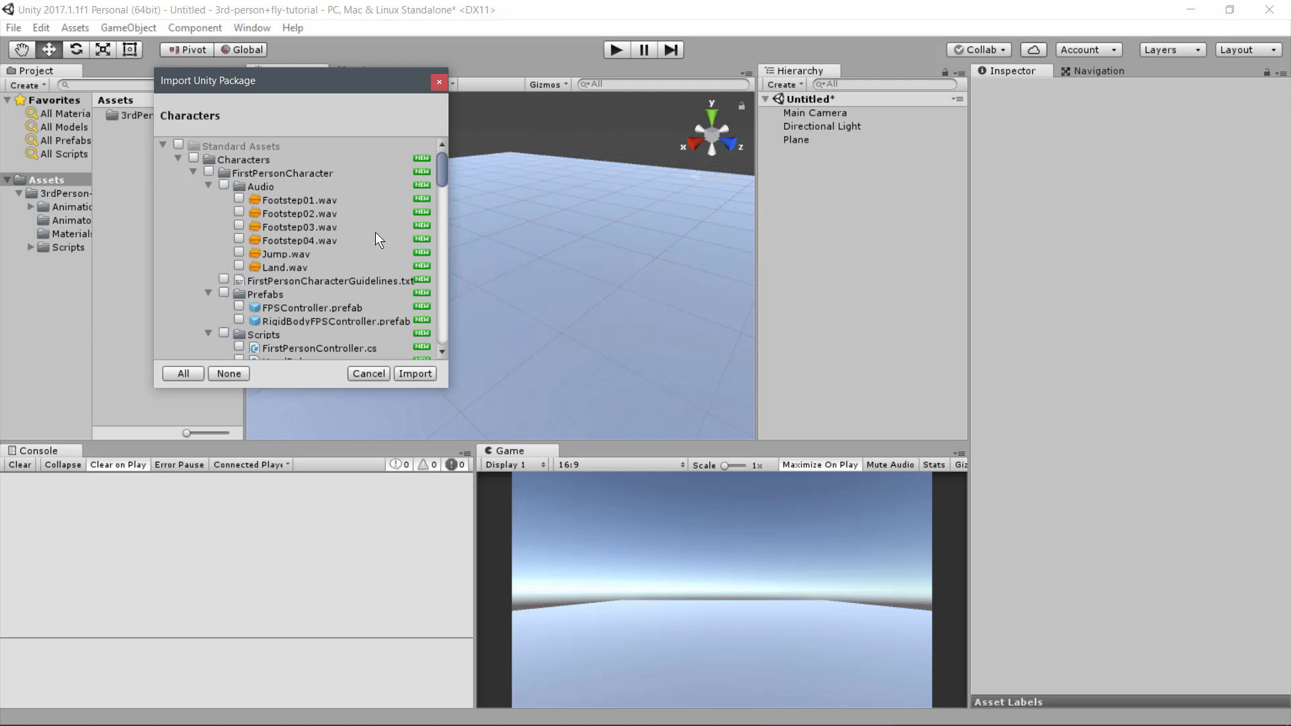
left_click_drag(443, 168, 438, 230)
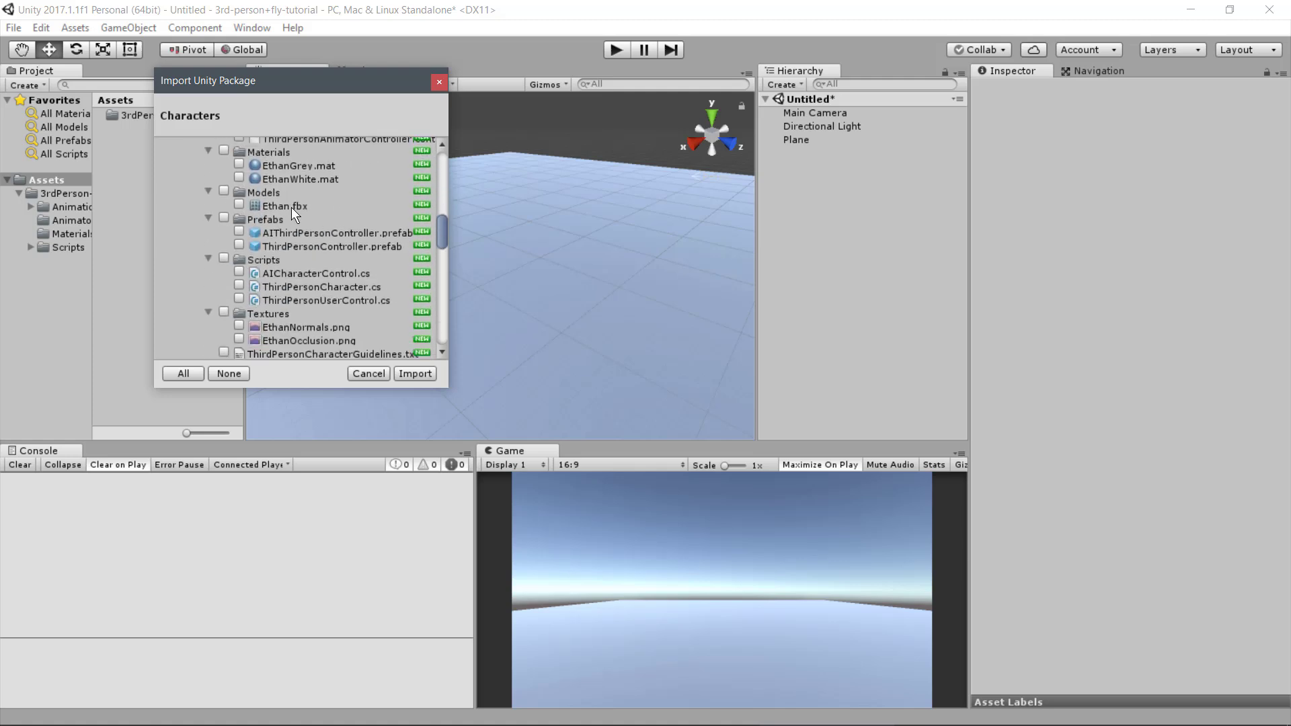
left_click(240, 204)
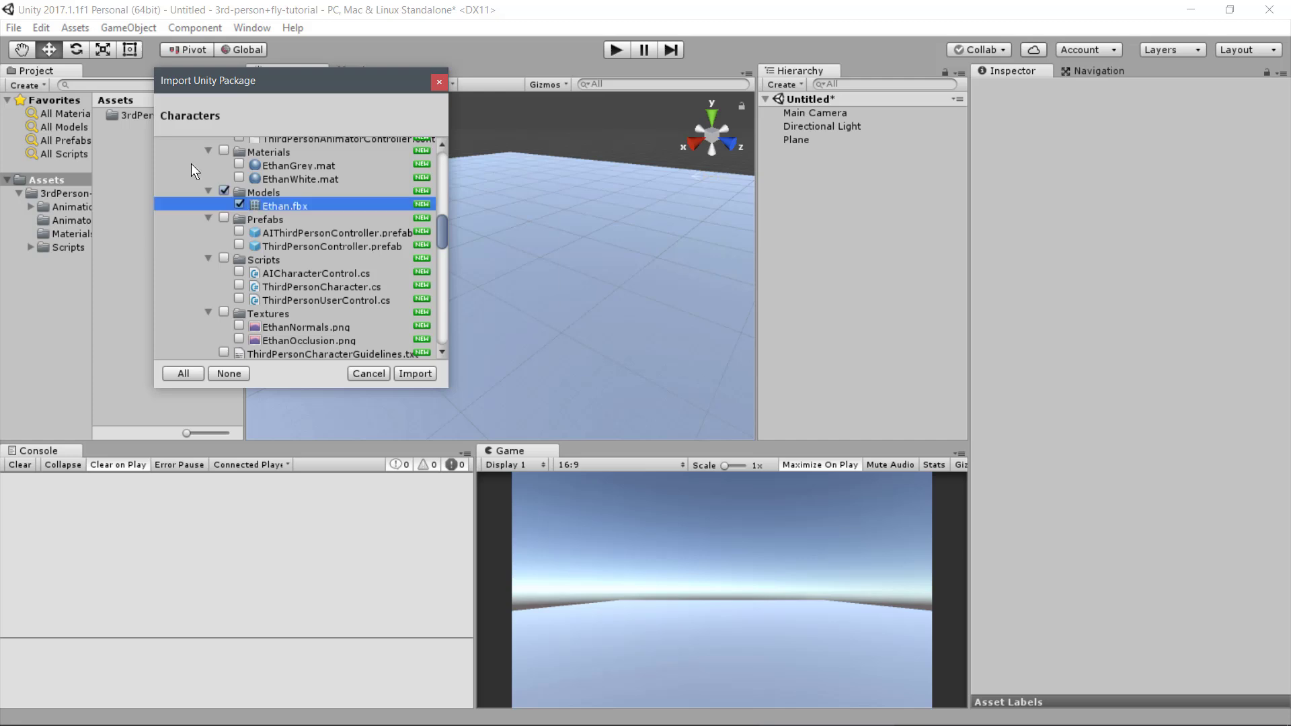
left_click(410, 373)
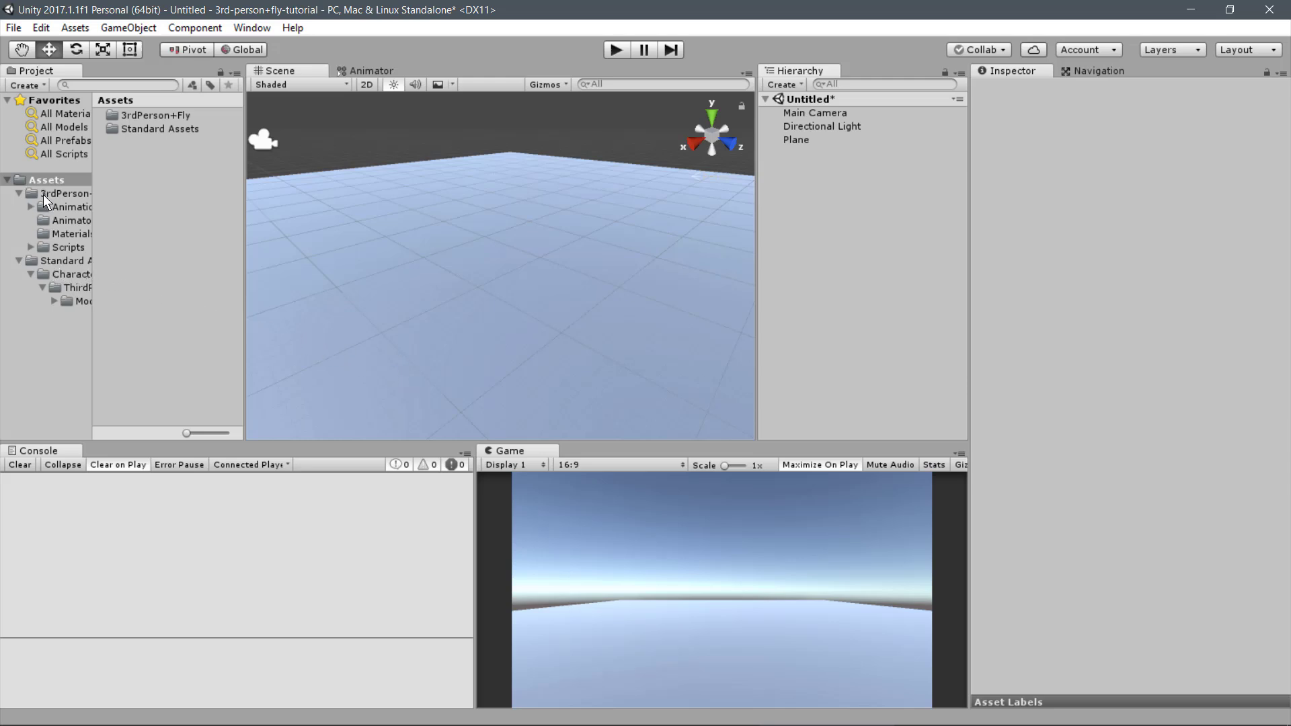
- Place the Ethan model from the ThirdPersonCharacter Models folder in the scene and reset its Transform
left_click(67, 301)
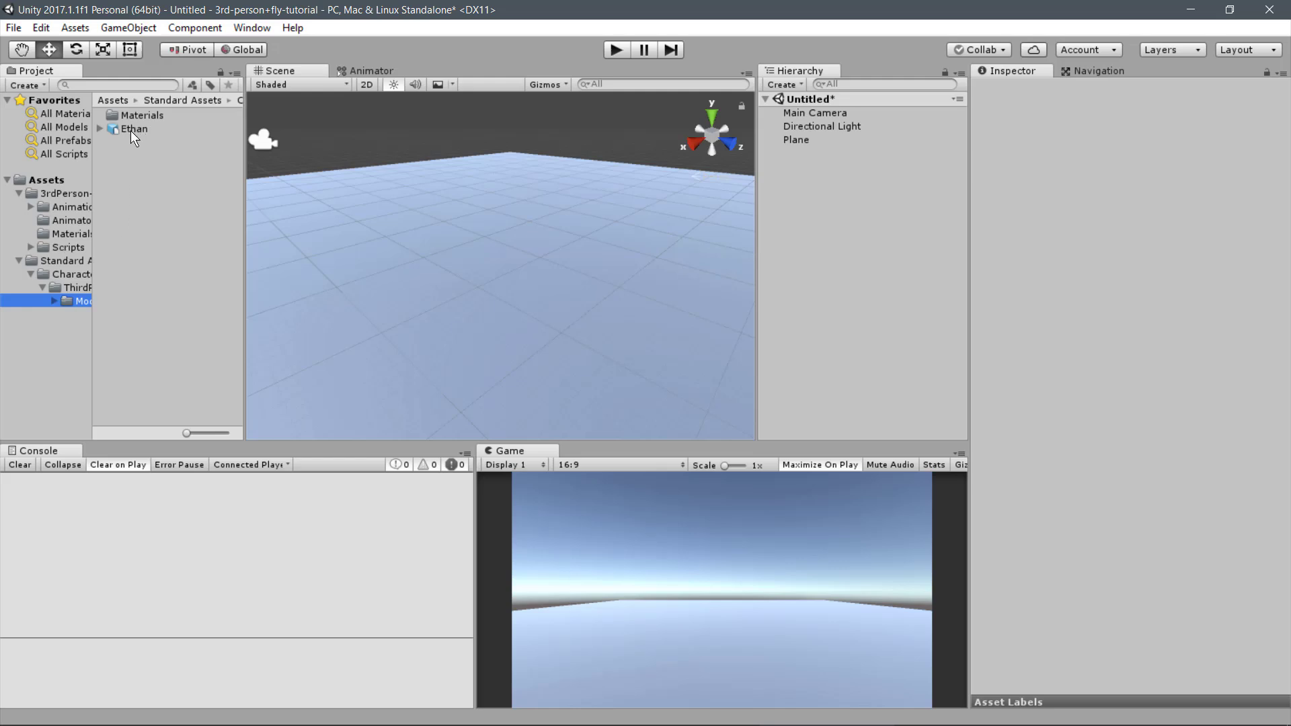
left_click_drag(131, 130, 515, 248)
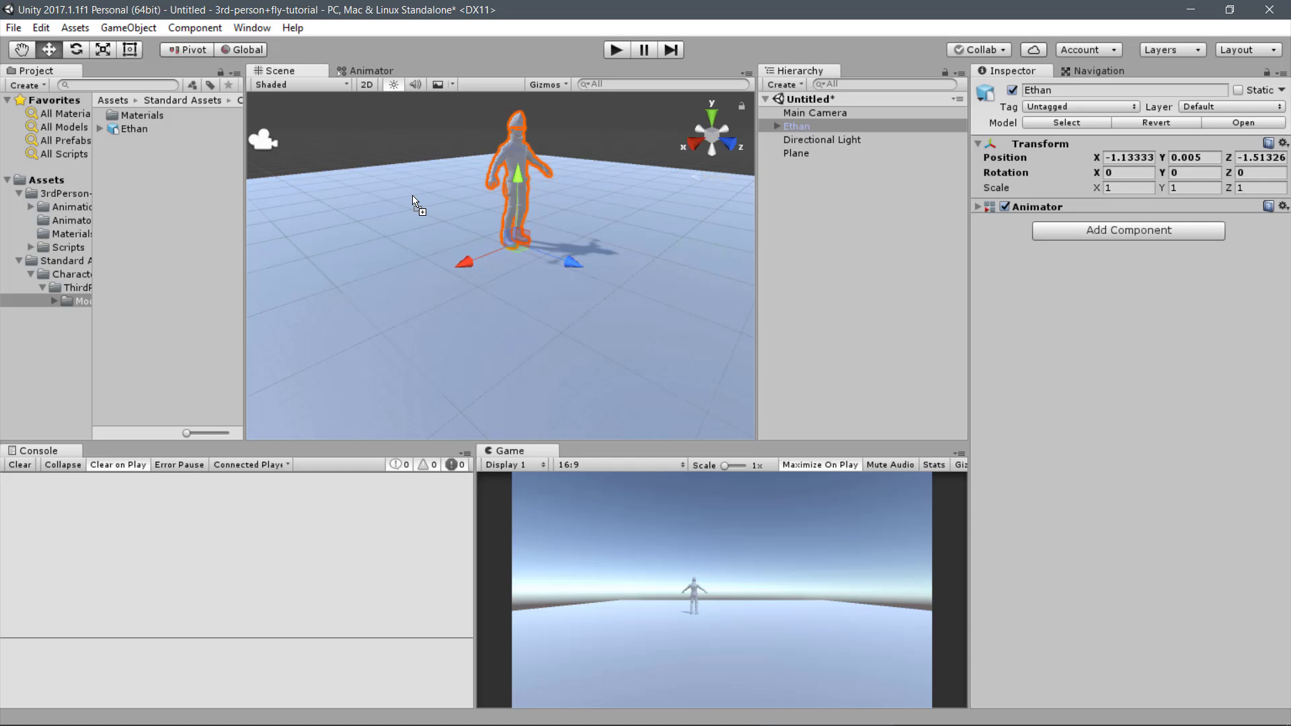
left_click(1283, 143)
key("Return")
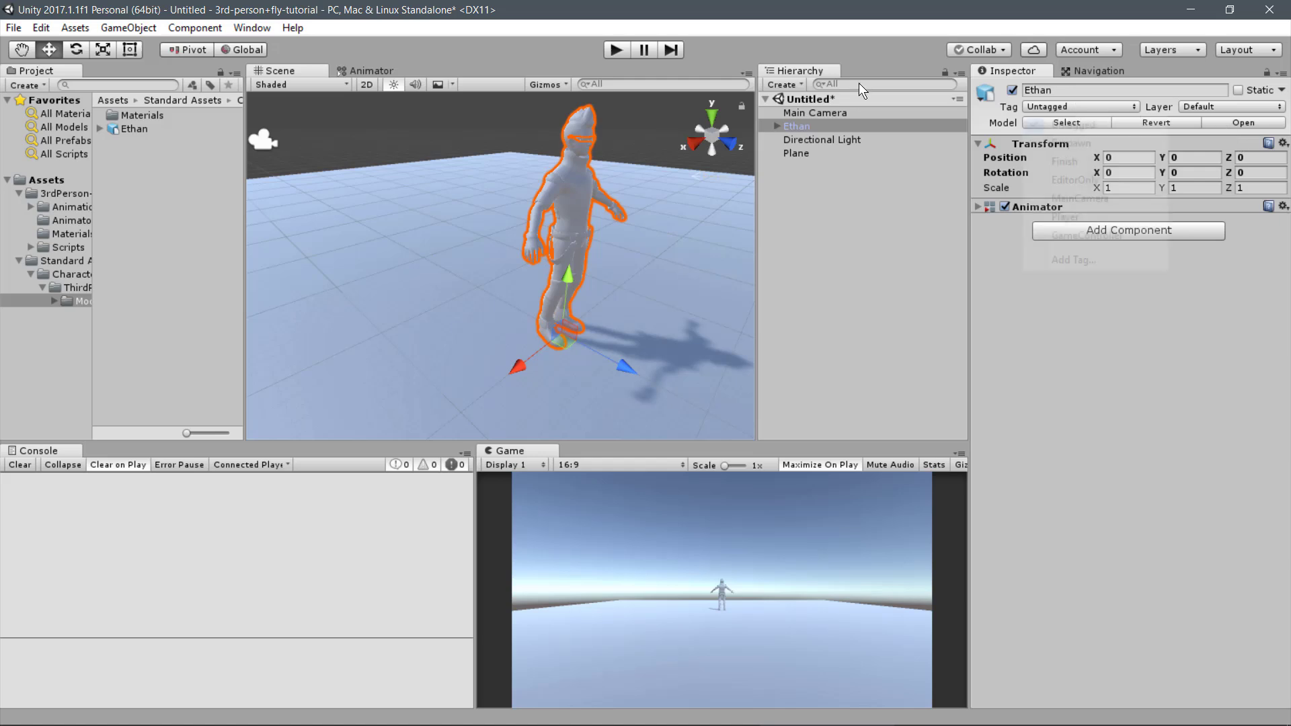
- Tag Ethan as Player and assign CharacterController as the controller of its Animator
left_click(1075, 106)
left_click(1113, 218)
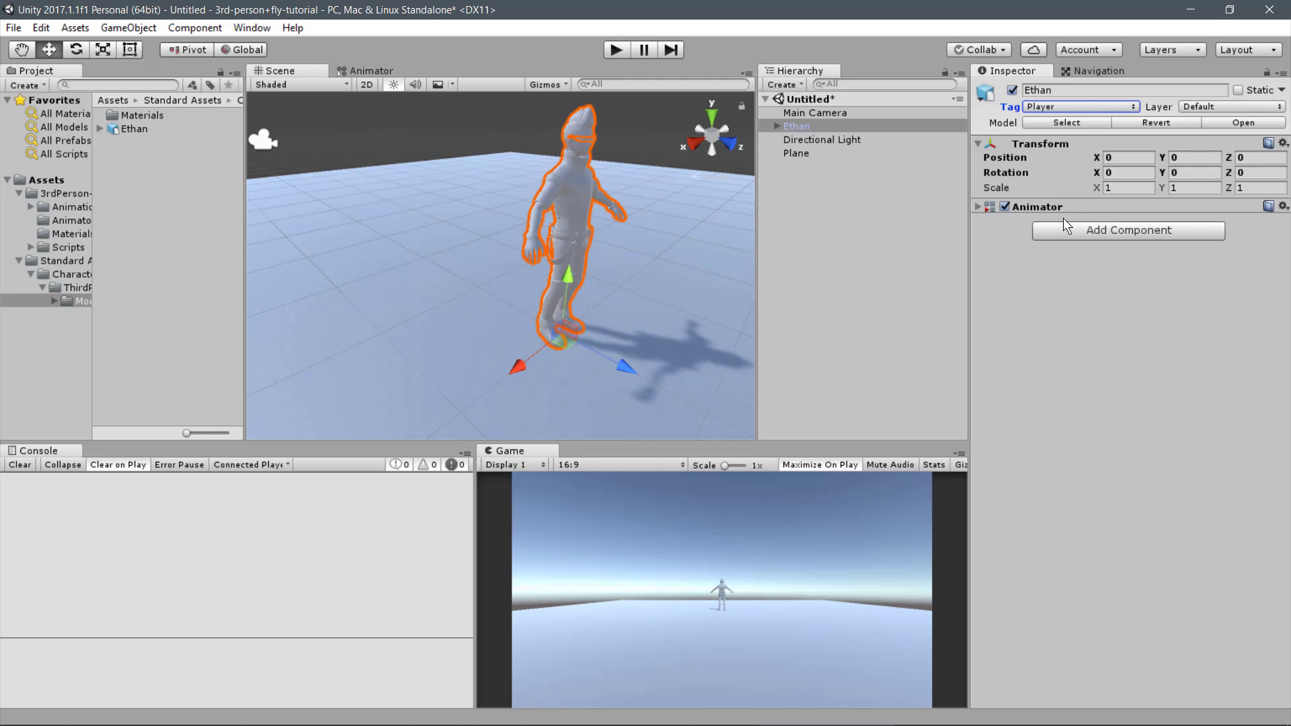
left_click(976, 208)
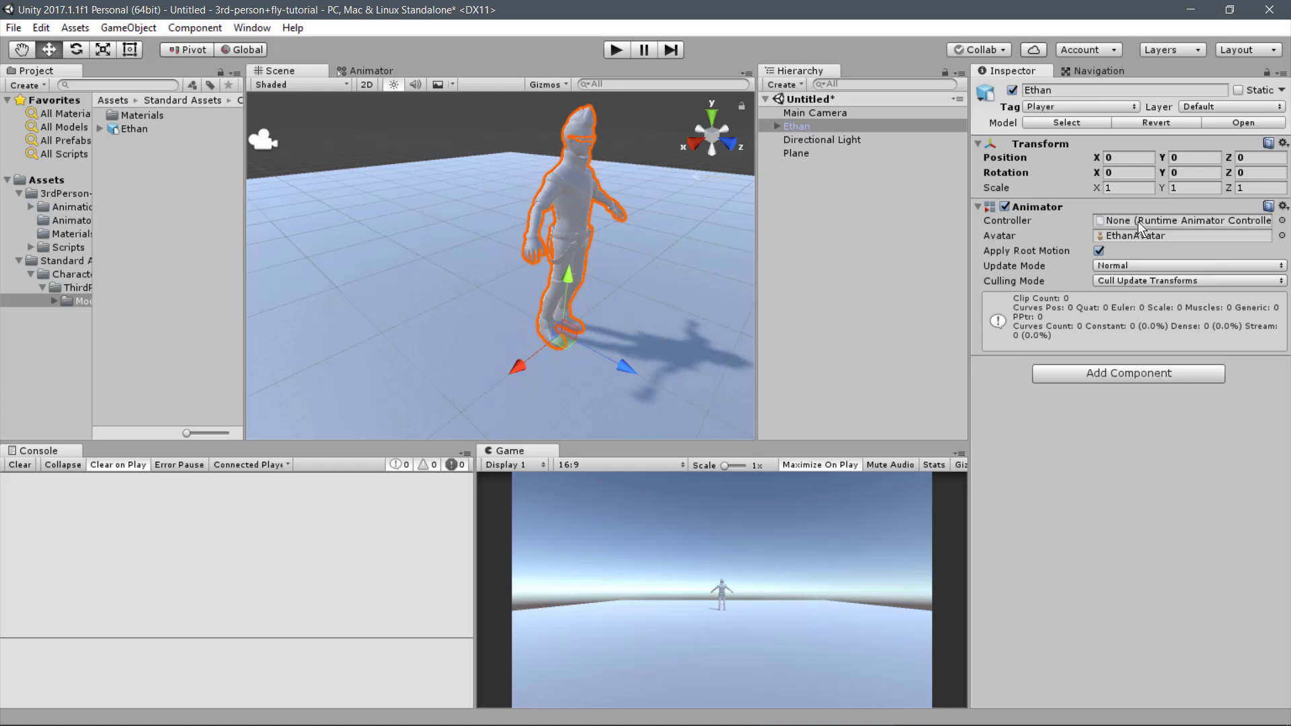
left_click(1282, 221)
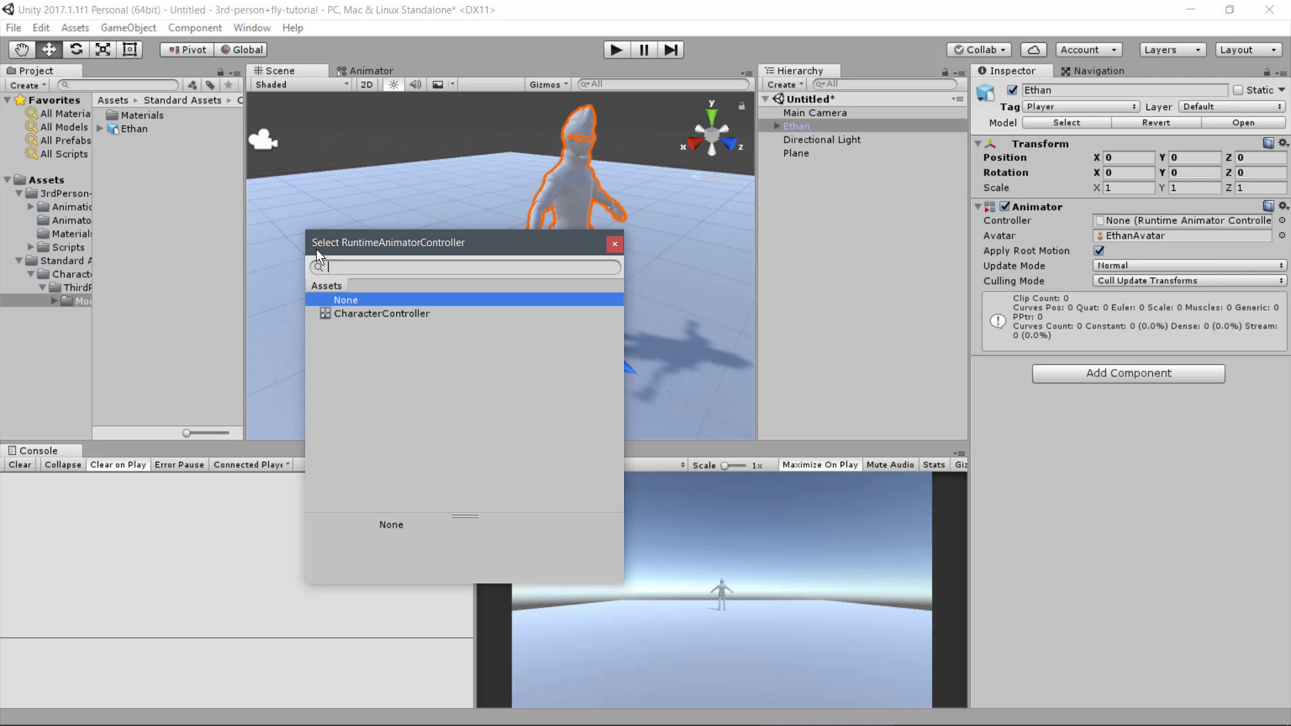
double_click(400, 312)
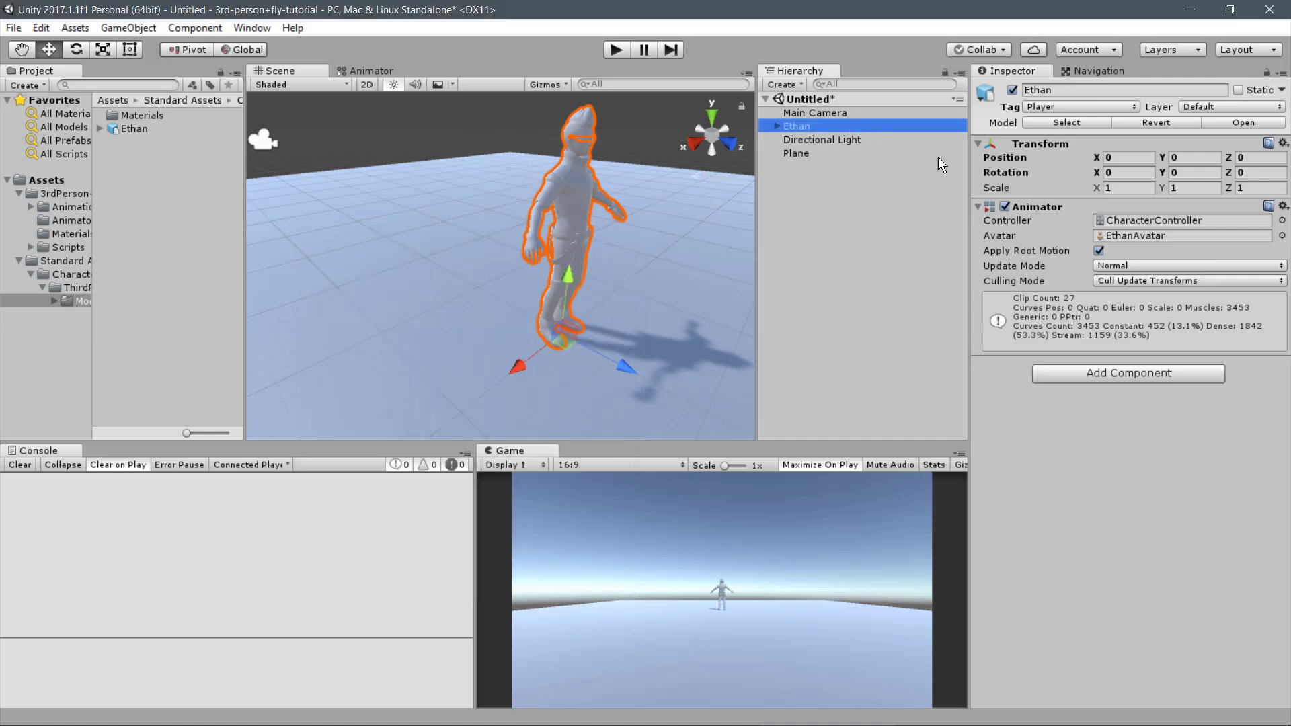
left_click(980, 207)
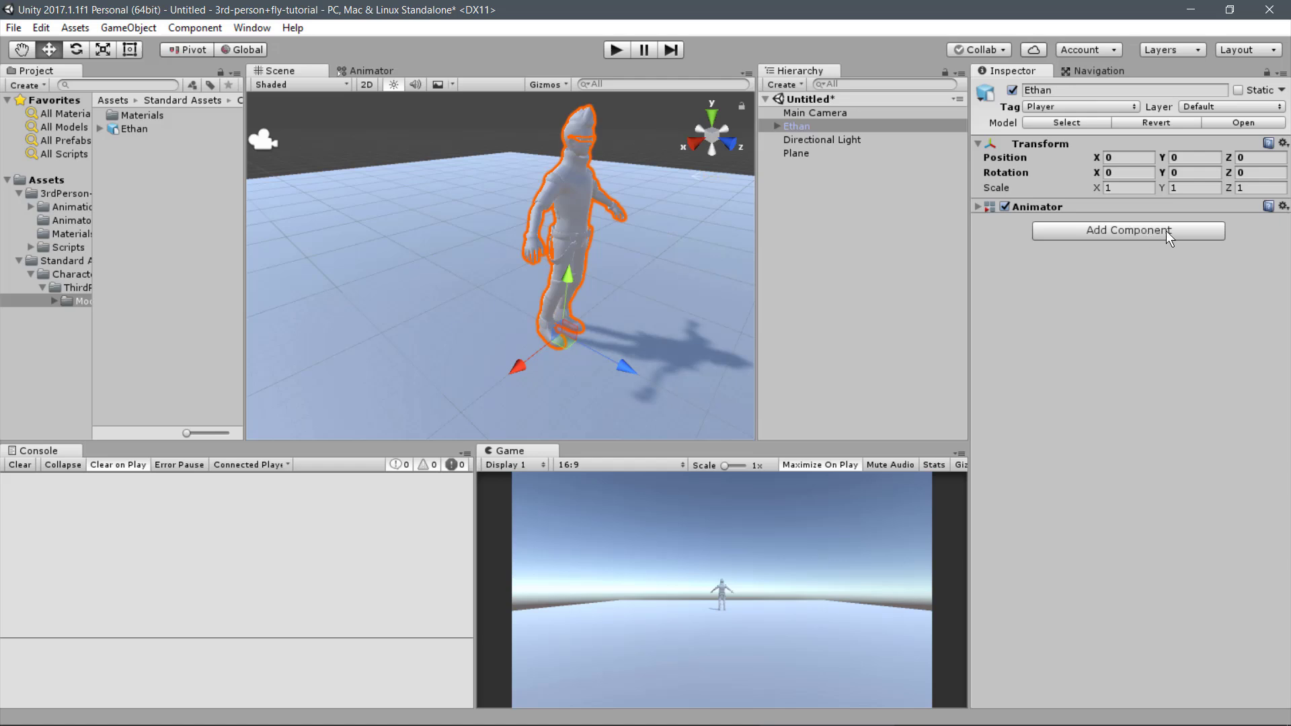
- Add a Capsule Collider to Ethan and give it the Character physic material
left_click(1166, 231)
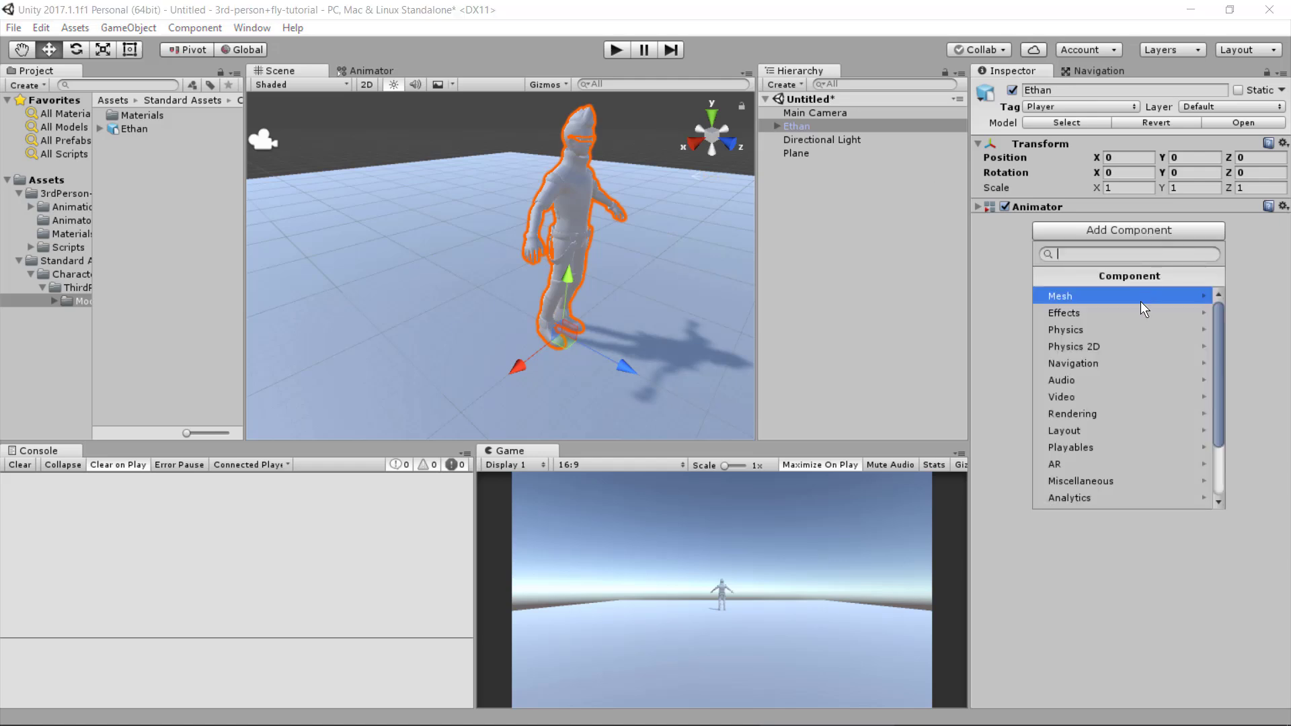
left_click(1133, 333)
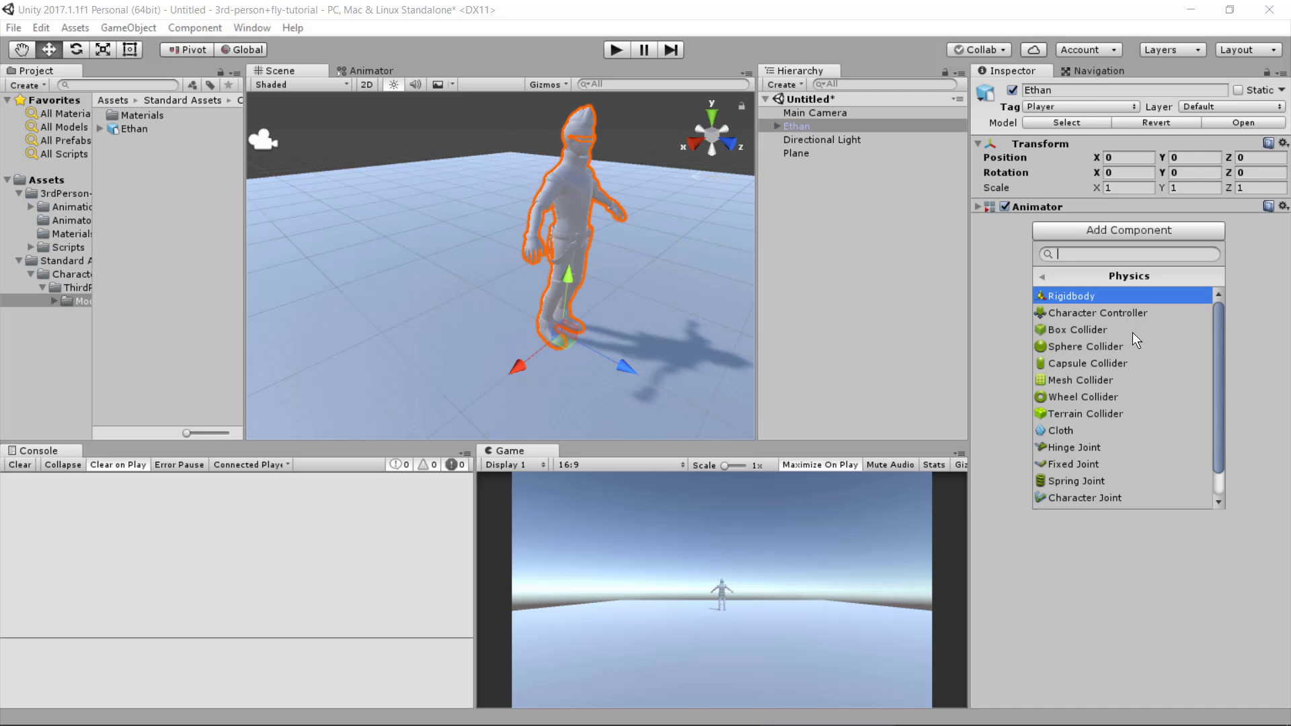
left_click(1142, 367)
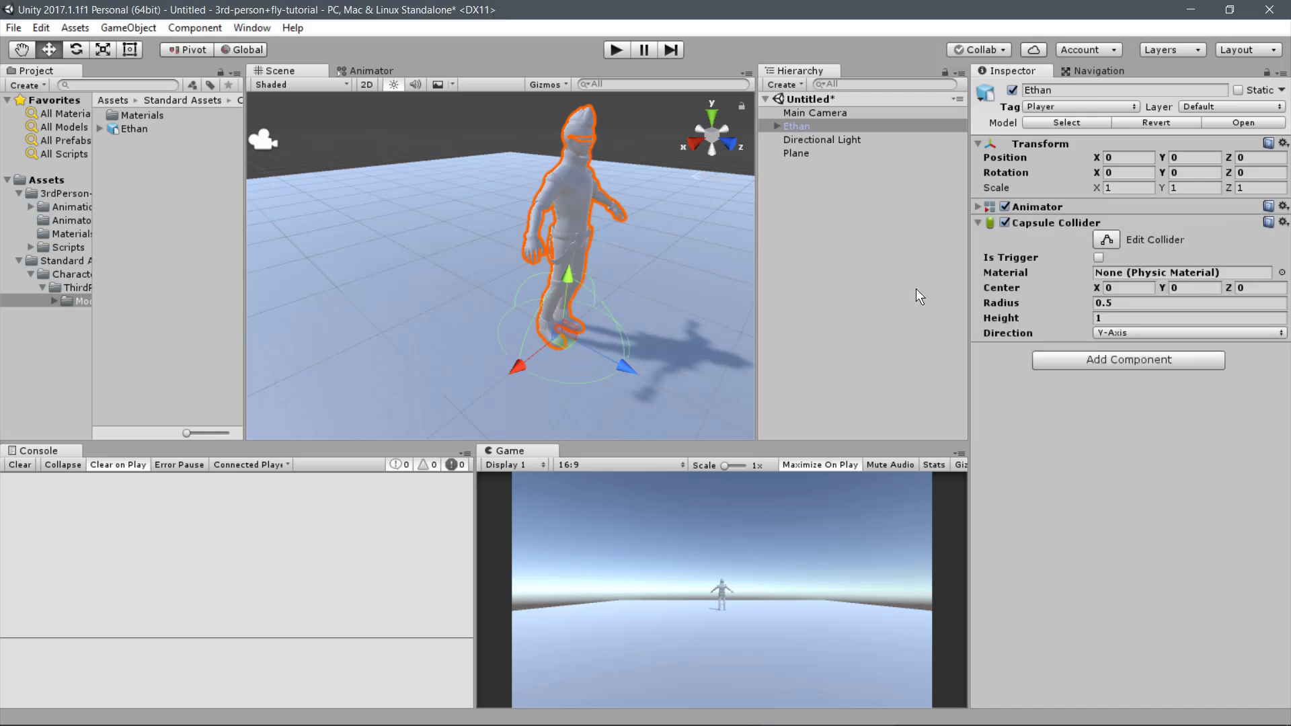
left_click(1282, 273)
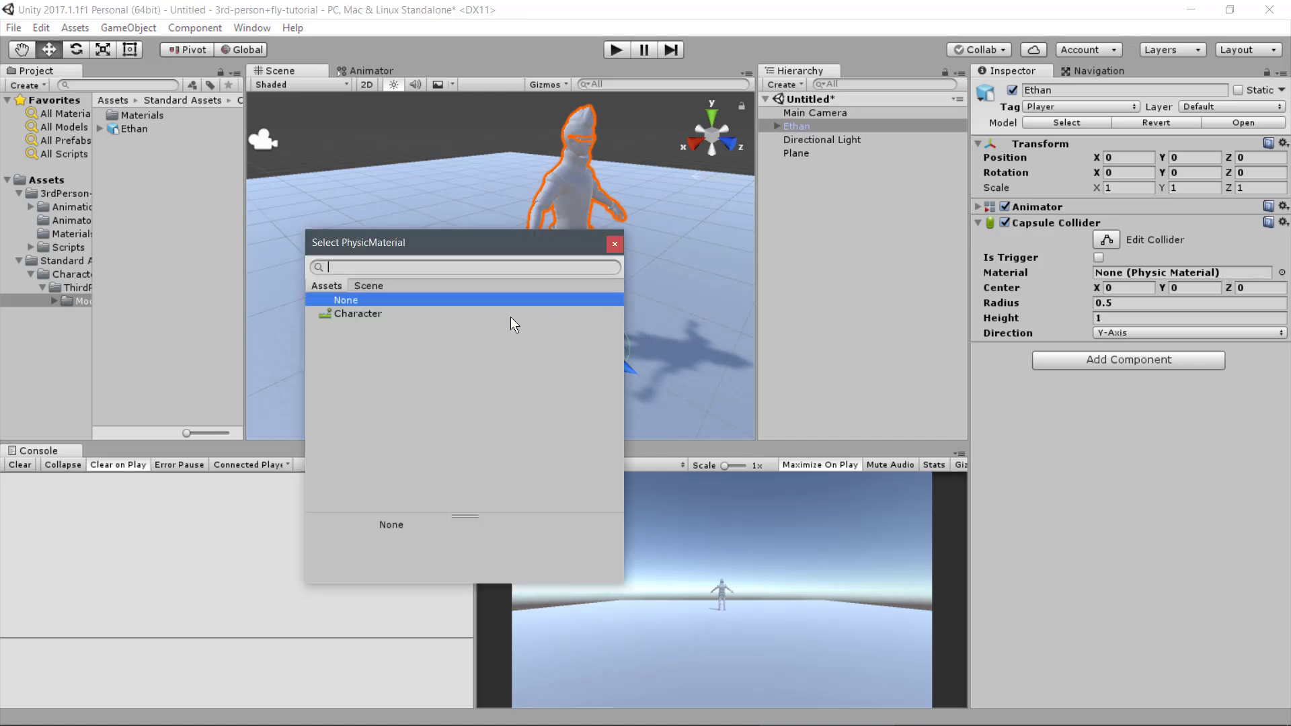
double_click(373, 315)
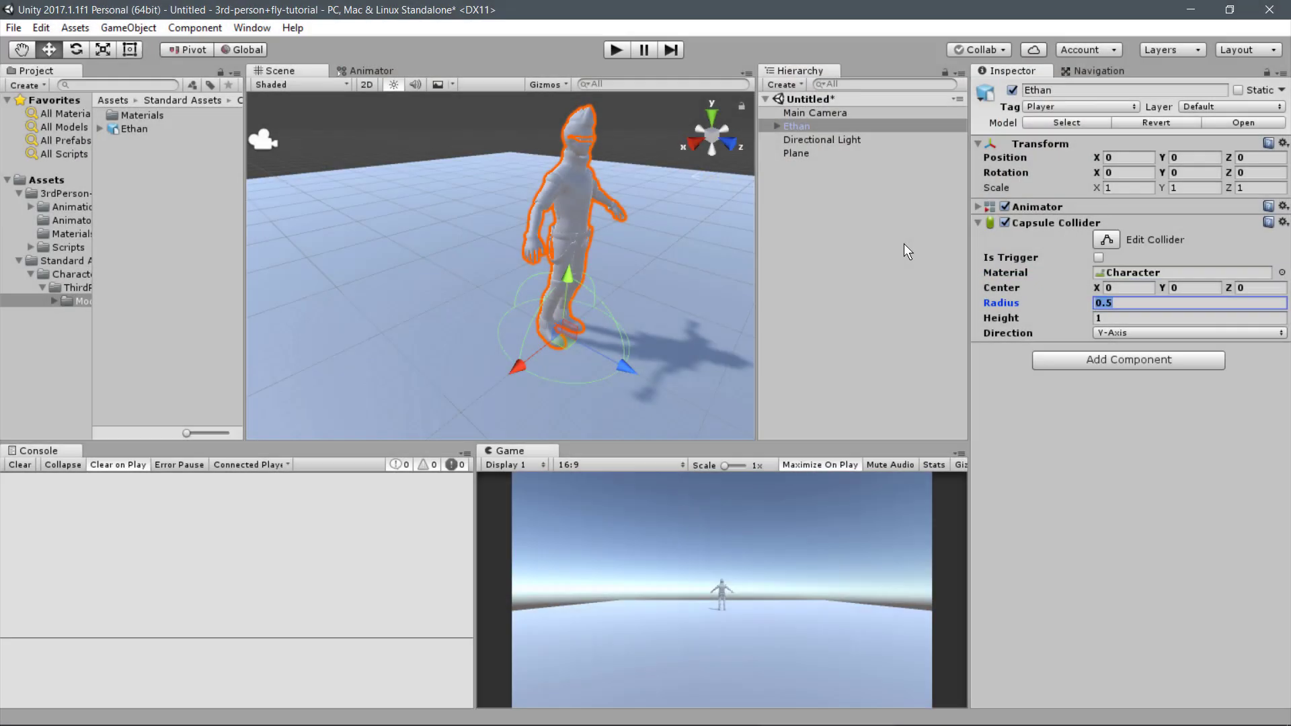
- Set the Capsule Collider's radius to 0.26, height to 1.6 and center Y to 0.79
type("0.26")
key("Tab")
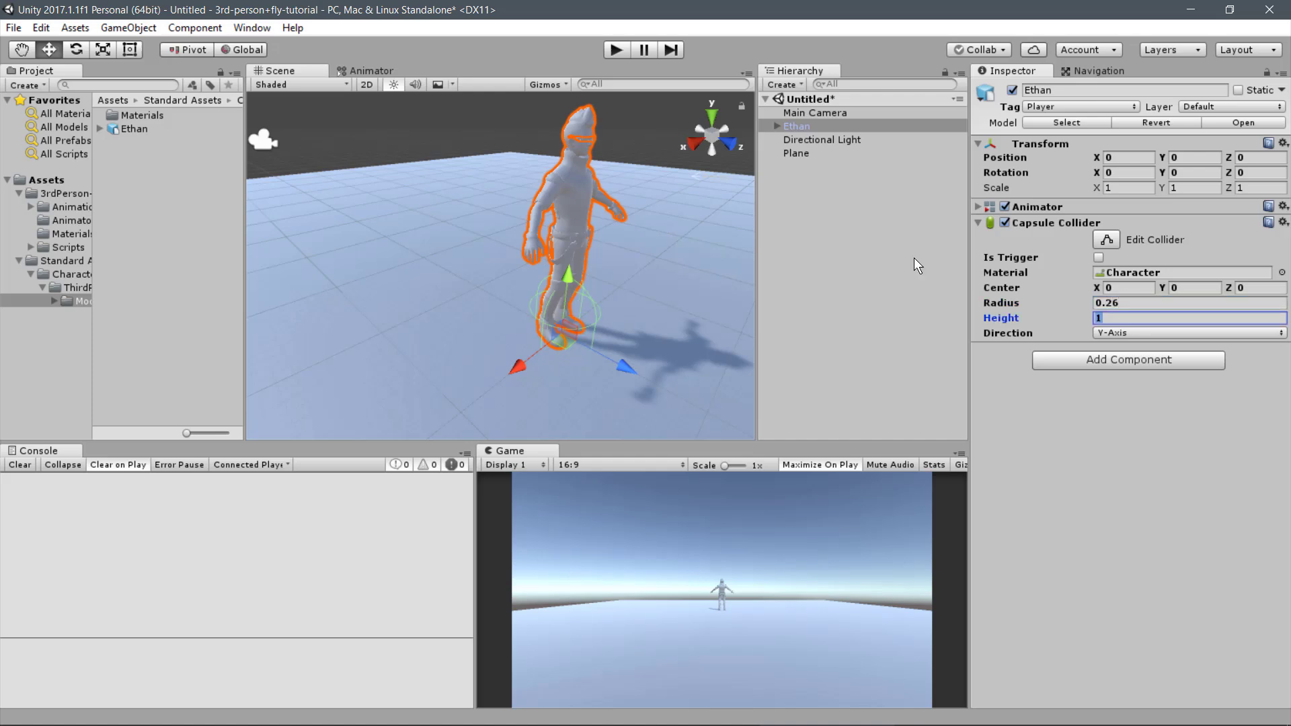
type("1.6")
left_click(1187, 287)
type("0")
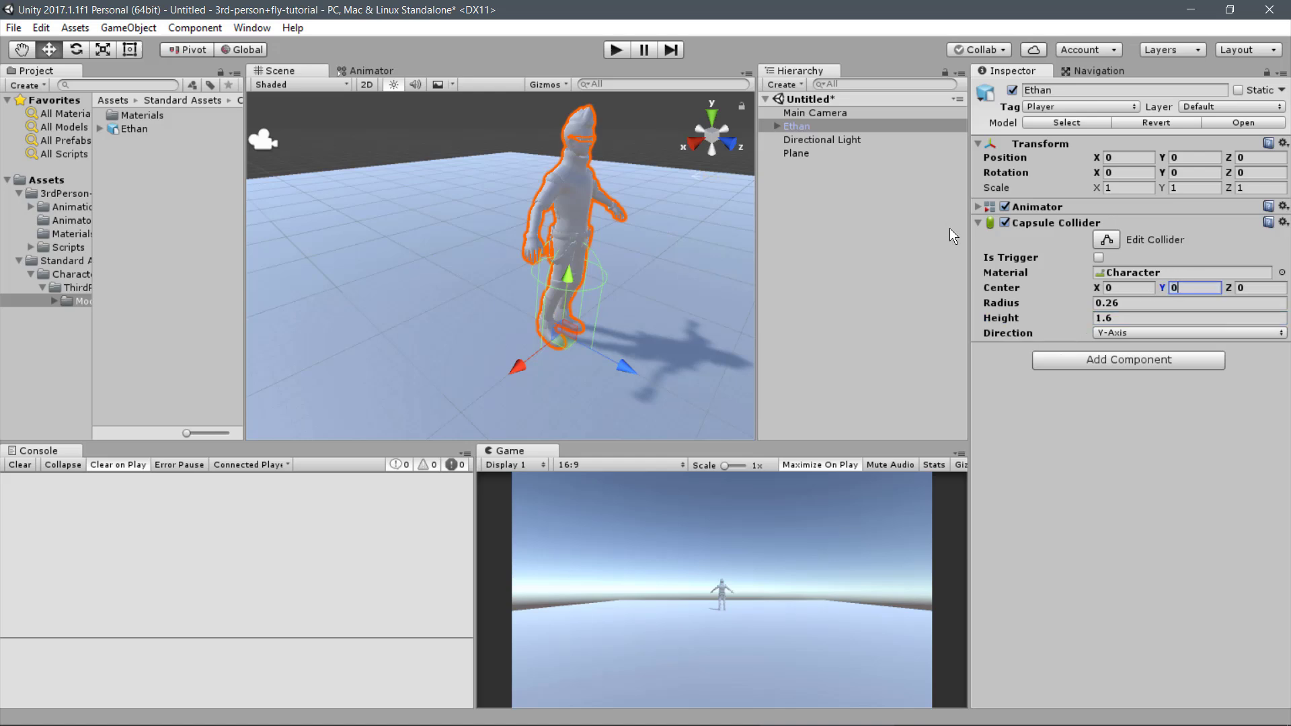
type(".79")
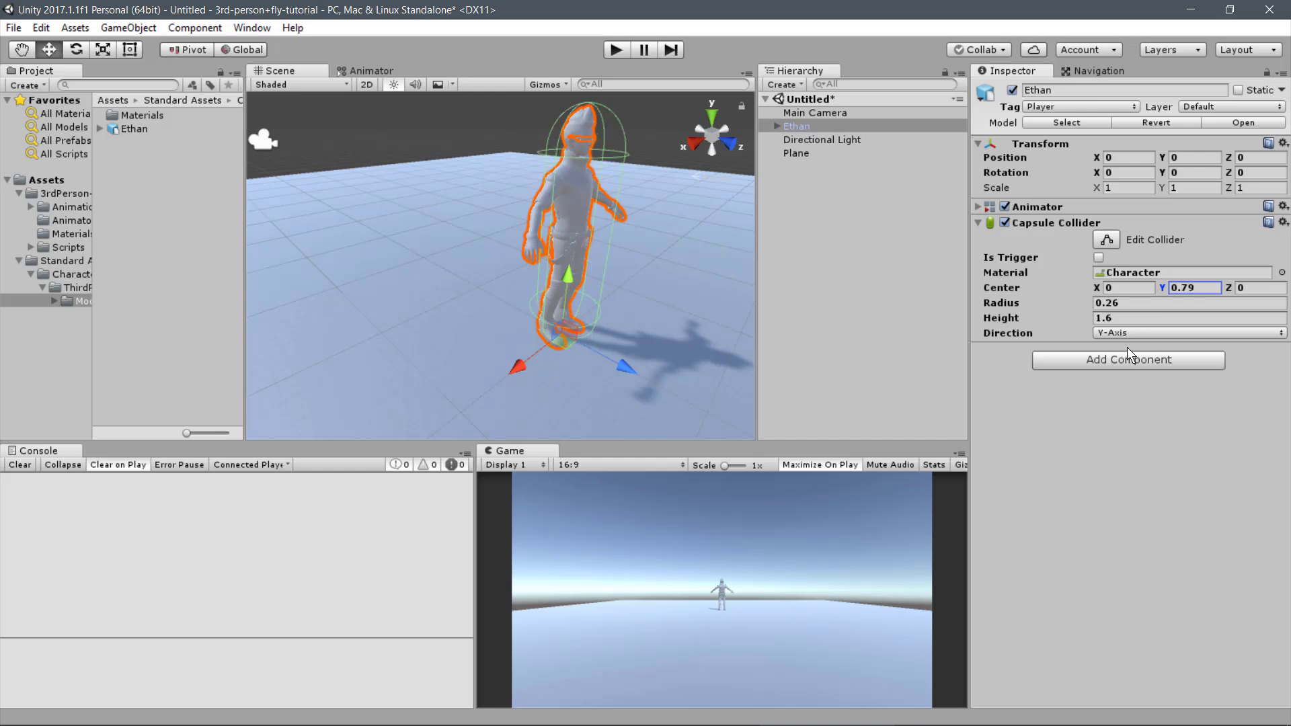
left_click(979, 223)
- Add a Rigidbody to Ethan and set its mass to 70
left_click(1107, 247)
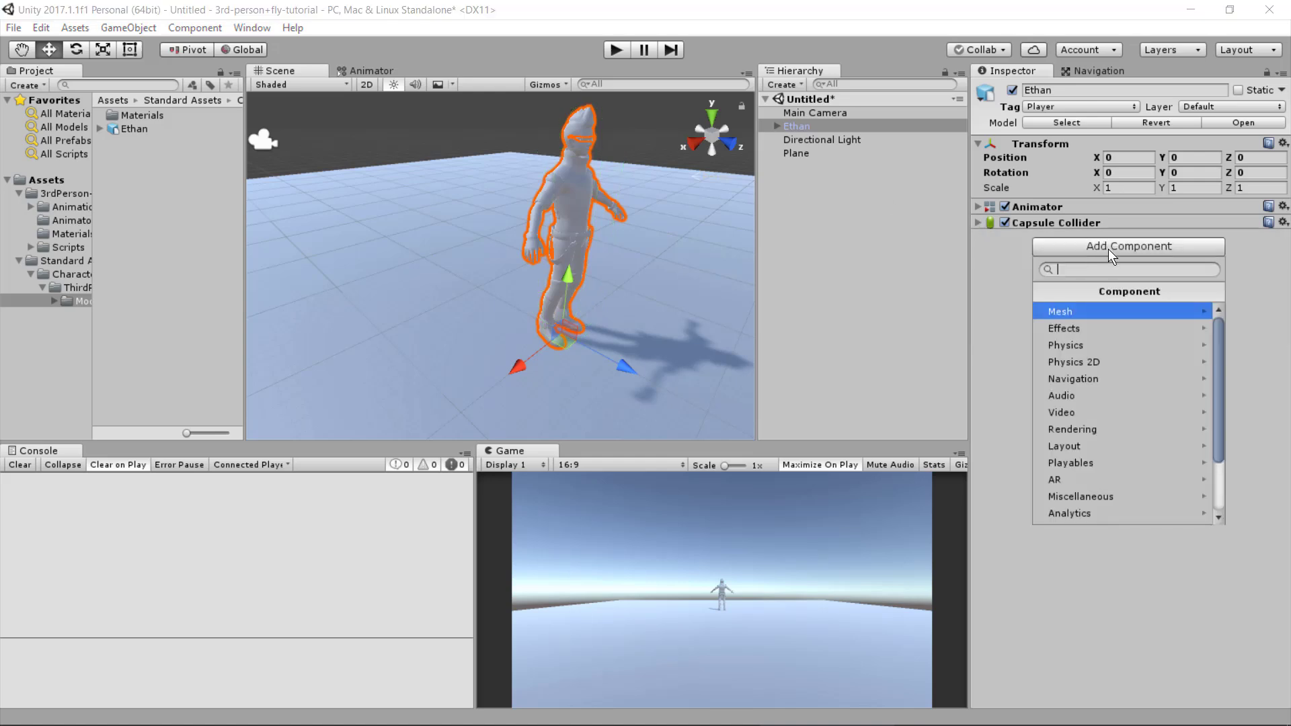
left_click(1130, 350)
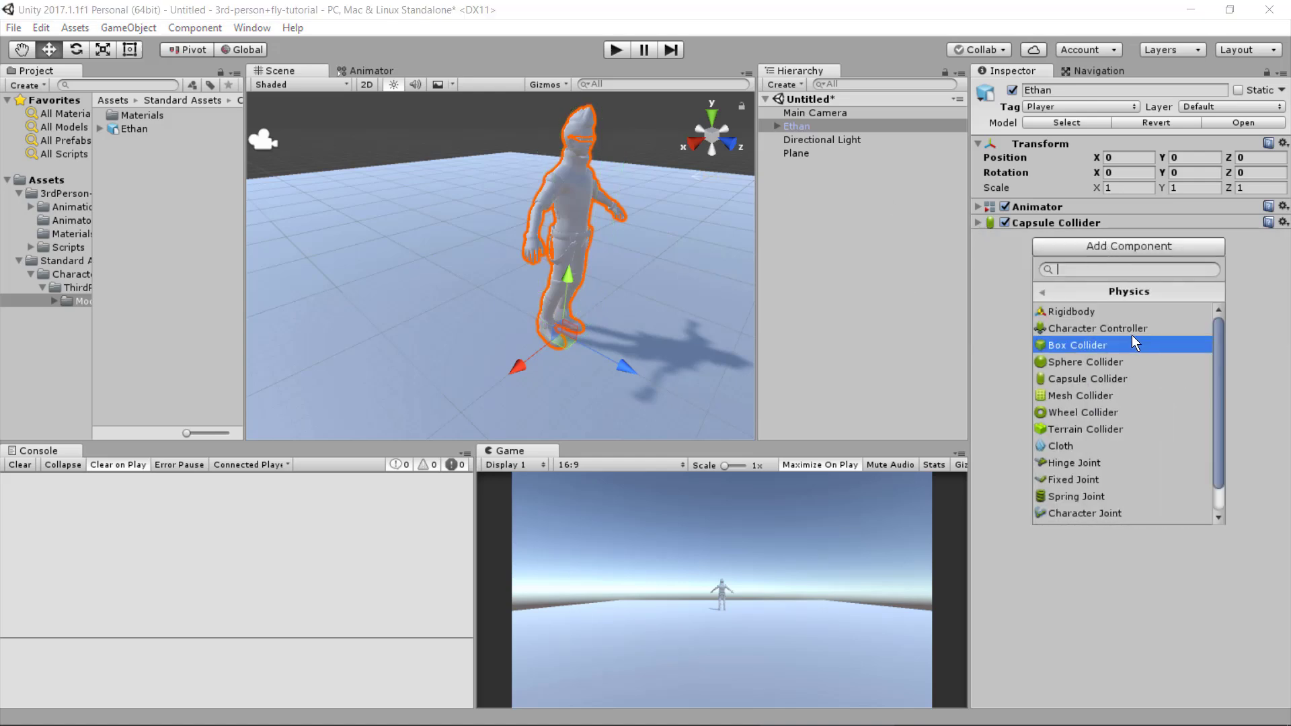
left_click(1132, 313)
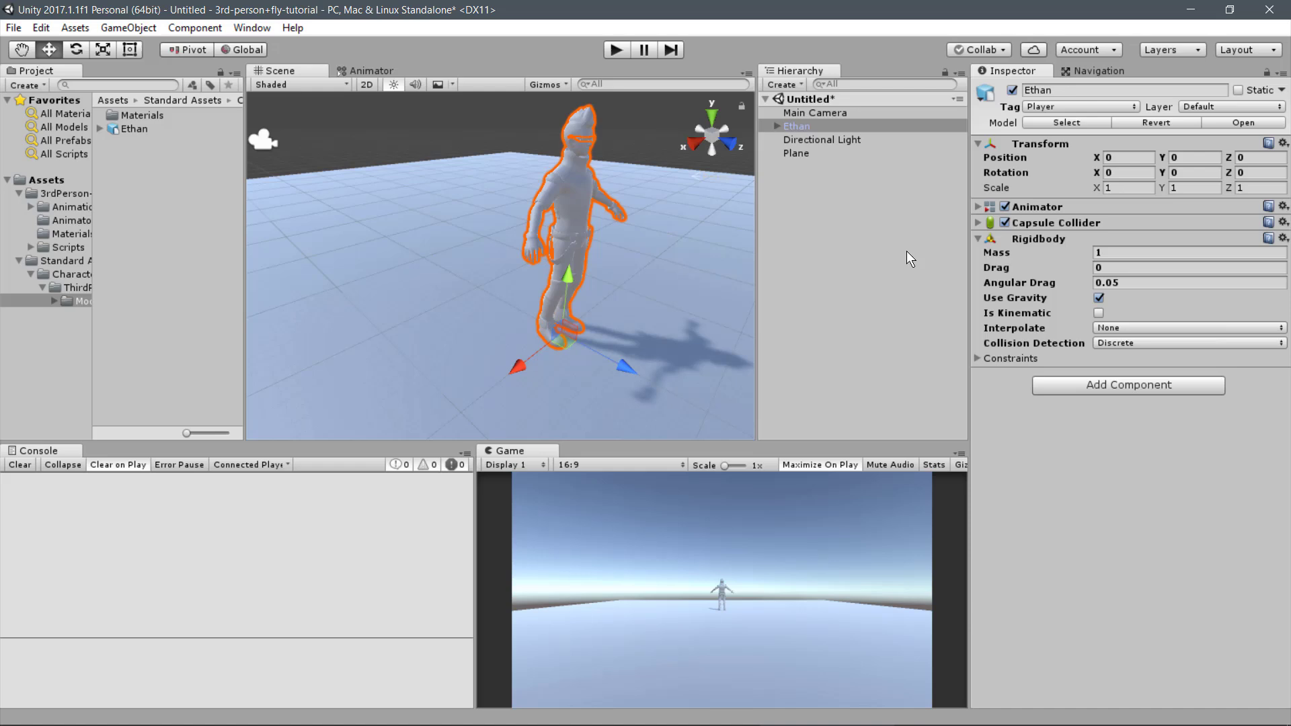
left_click(1132, 253)
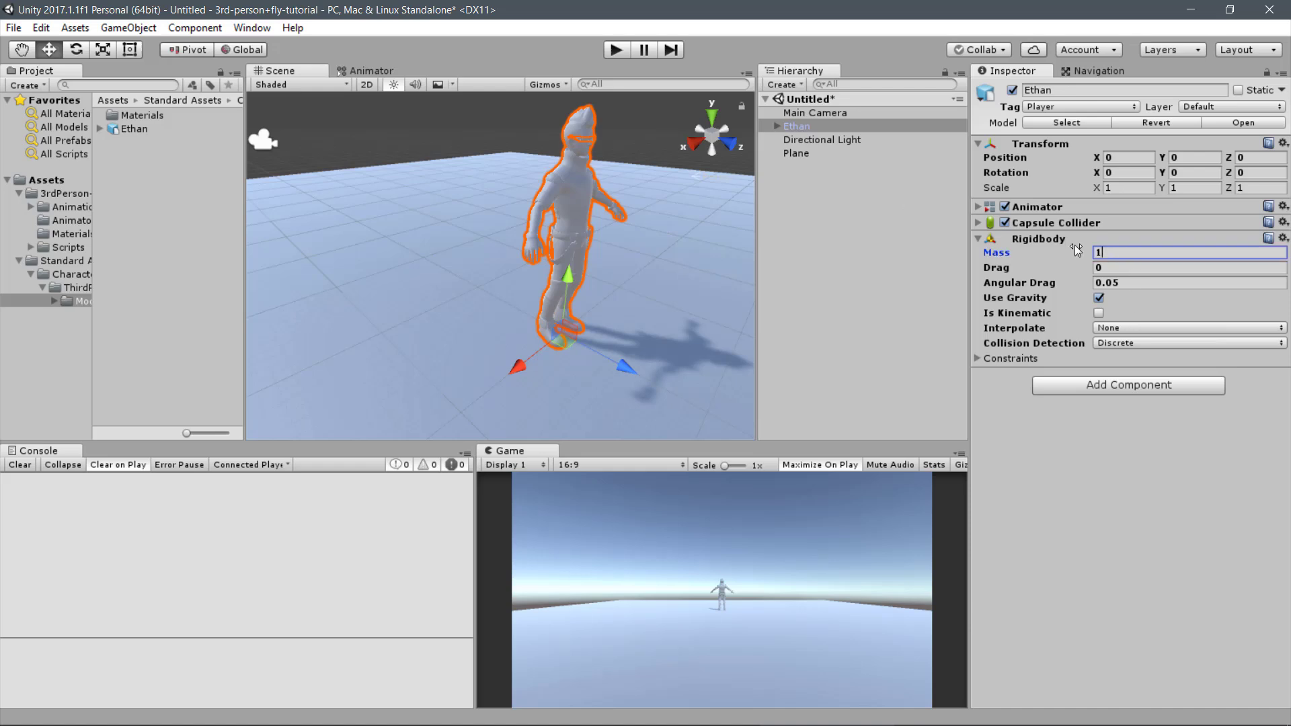
type("70")
- Freeze the Rigidbody's rotation on the X axis in its constraints
left_click(976, 358)
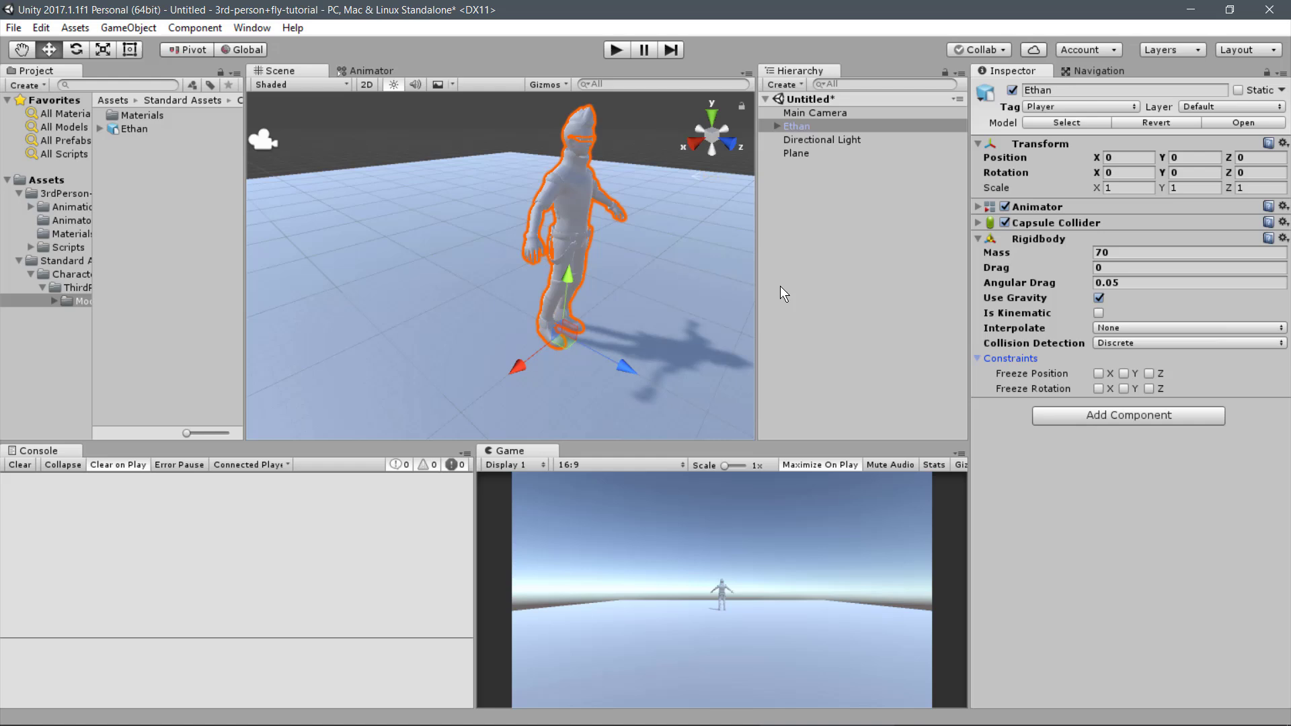
left_click(1100, 388)
left_click(978, 239)
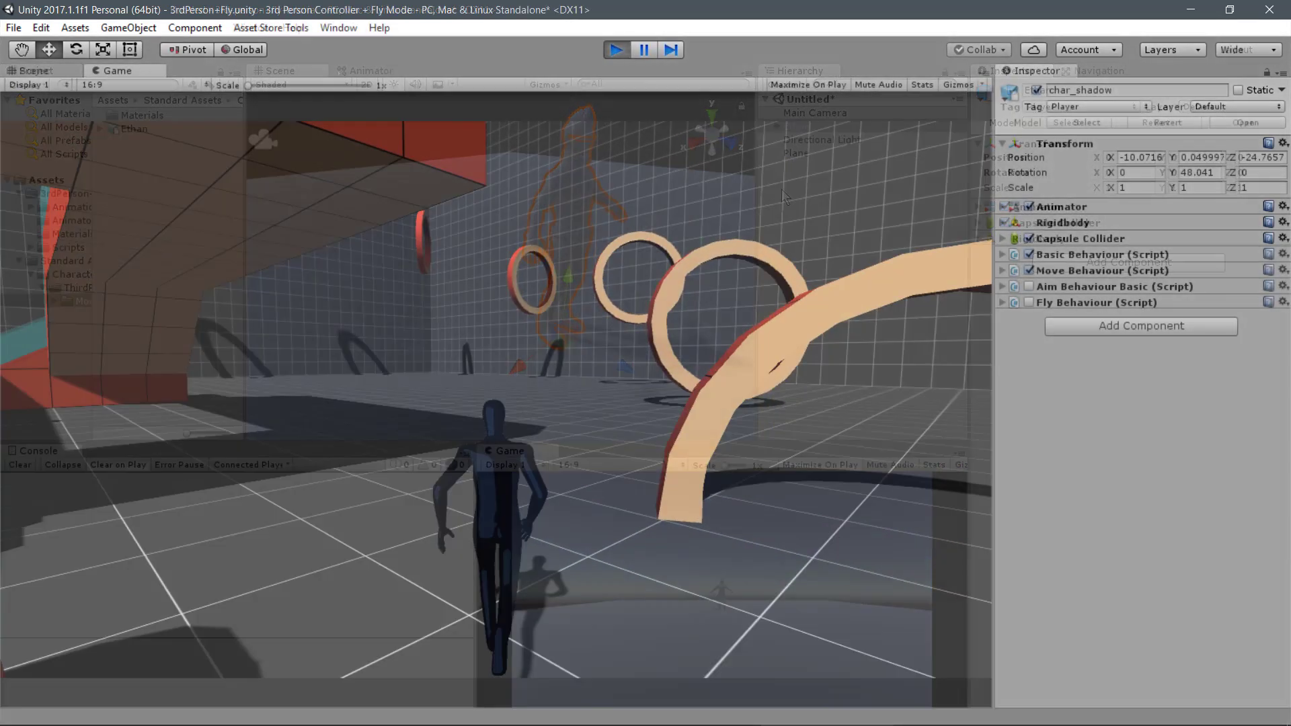
- In the running 3rdPerson+Fly demo scene, test char_shadow's movement and enable its Aim Behaviour Basic script to try aiming
key("w")
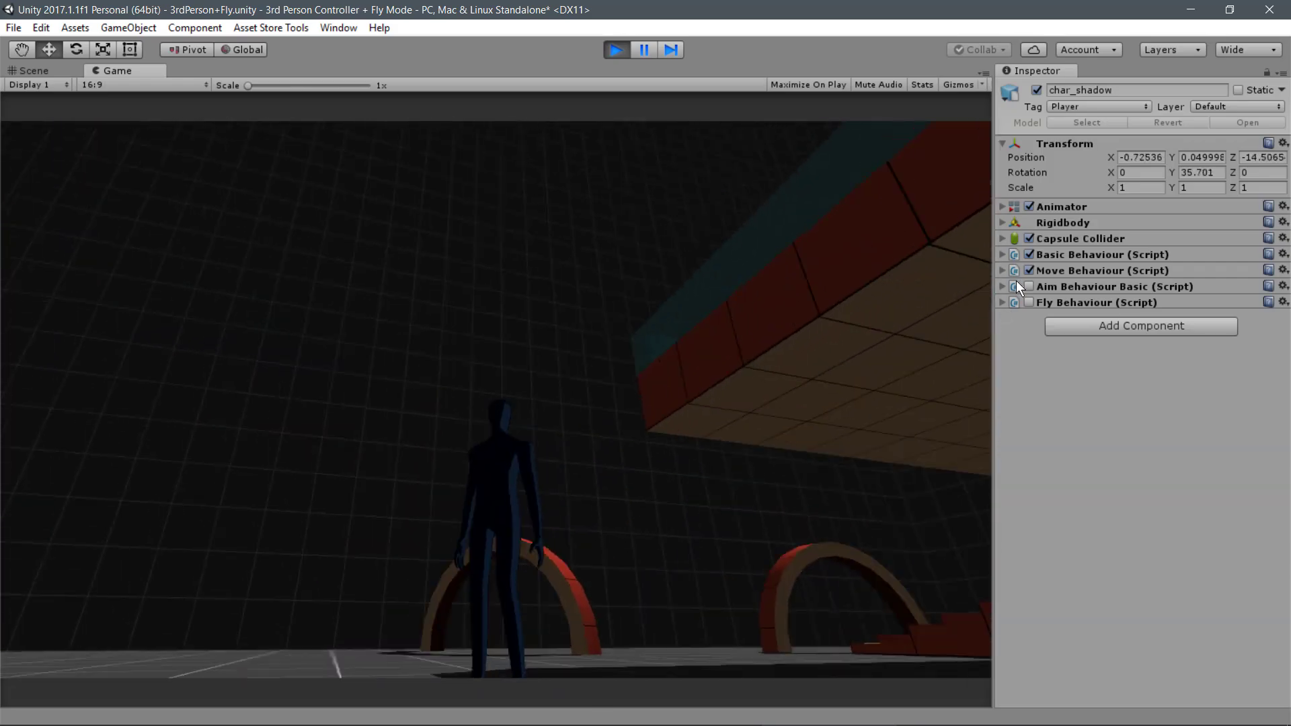
left_click(1028, 287)
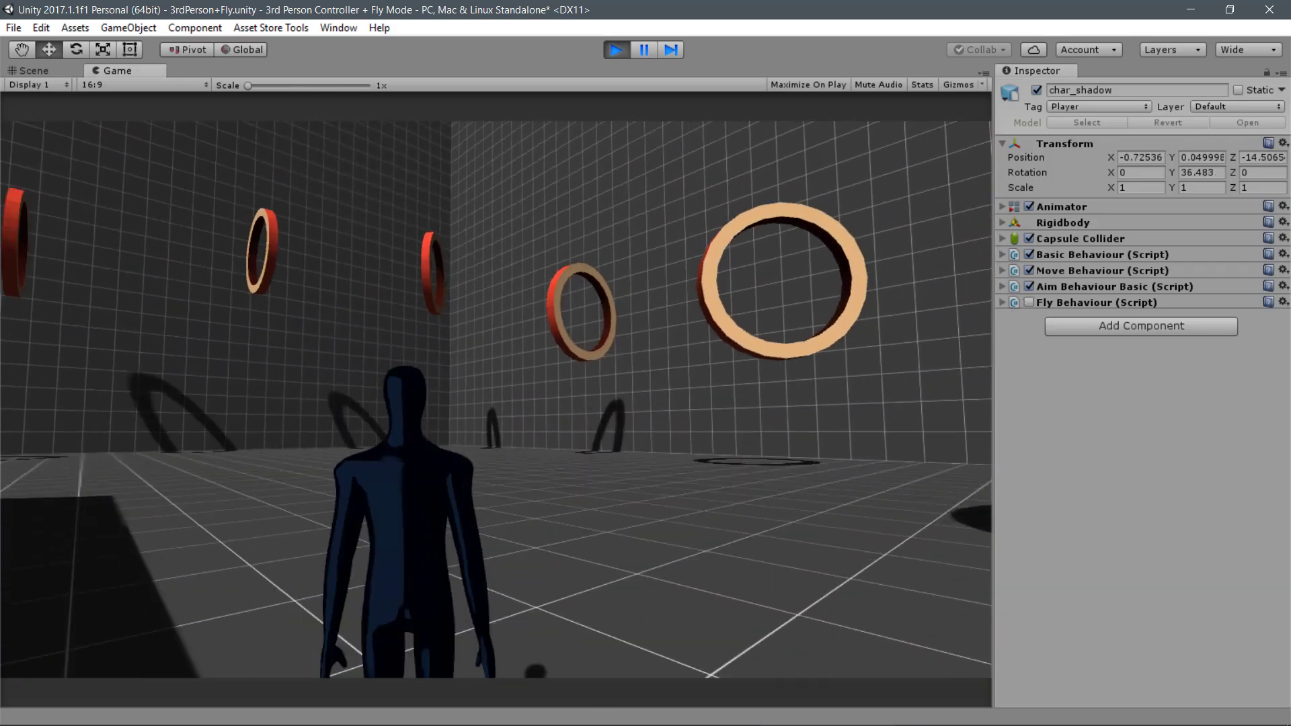
key("w")
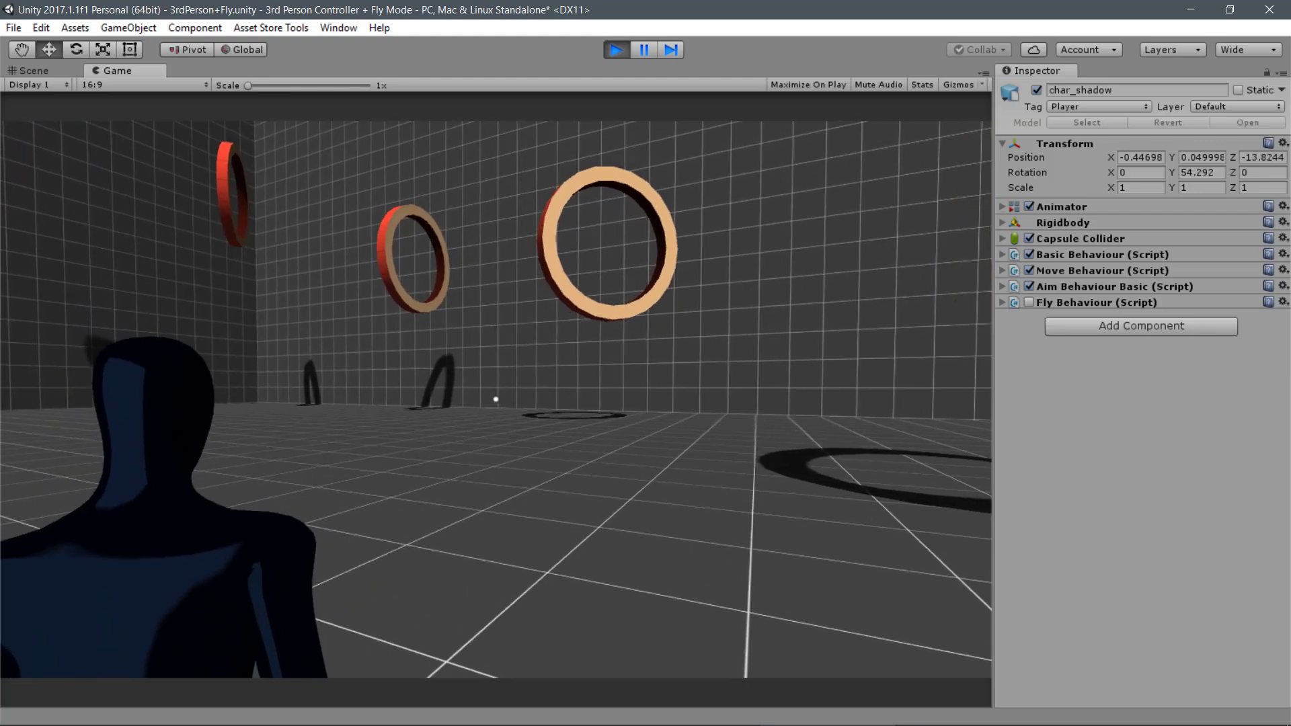
key("w")
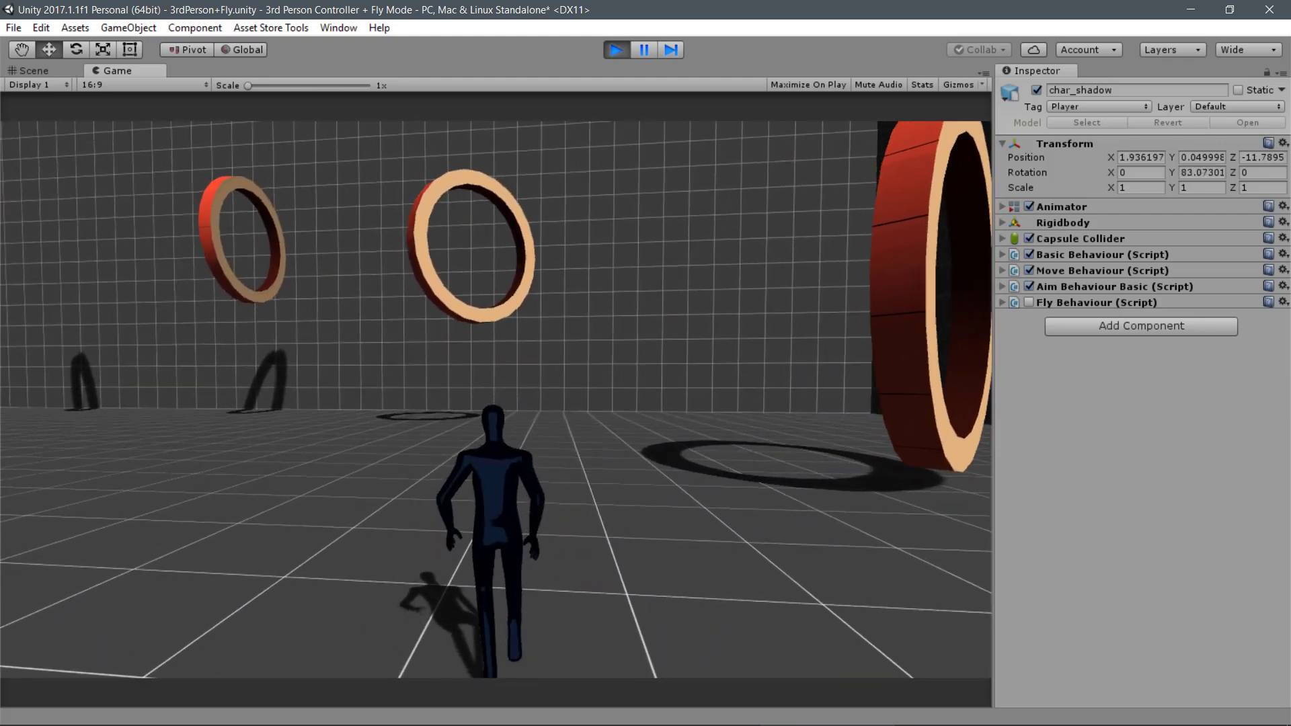
- Run the character further, enable its Fly Behaviour script and try the fly mode
key("w")
left_click(1029, 303)
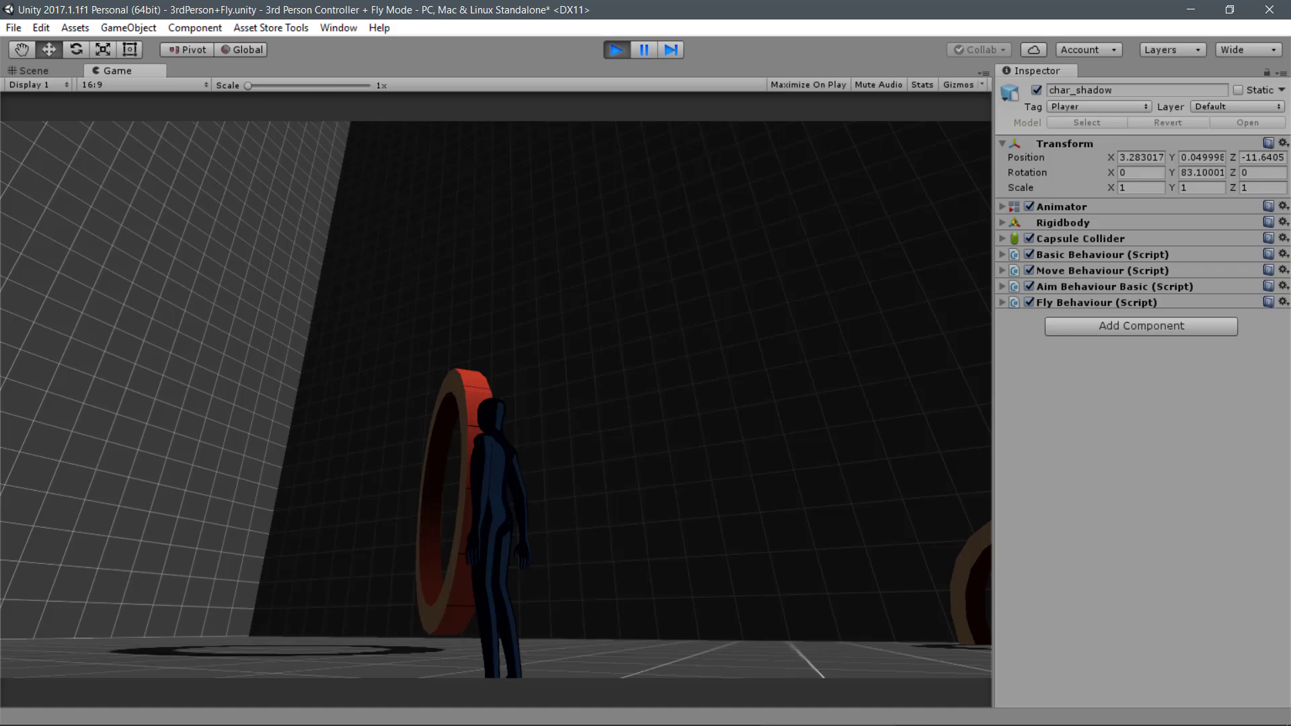
key("f")
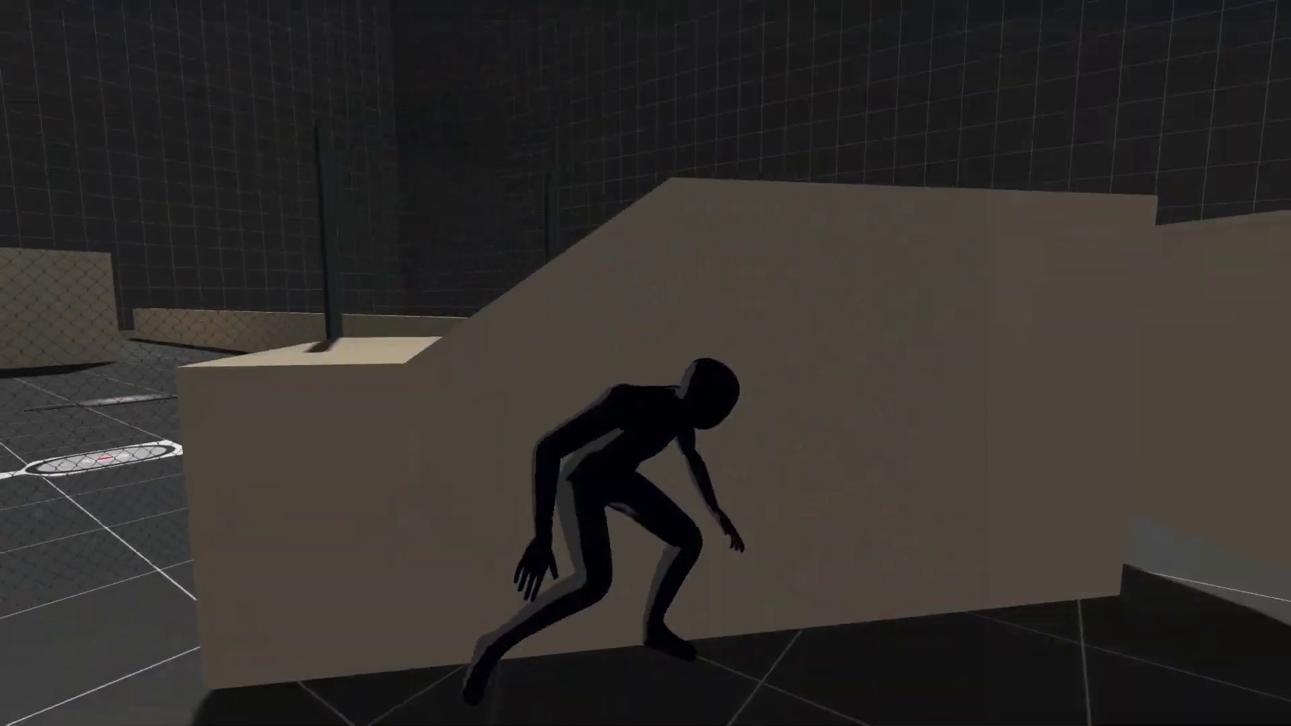
key("d")
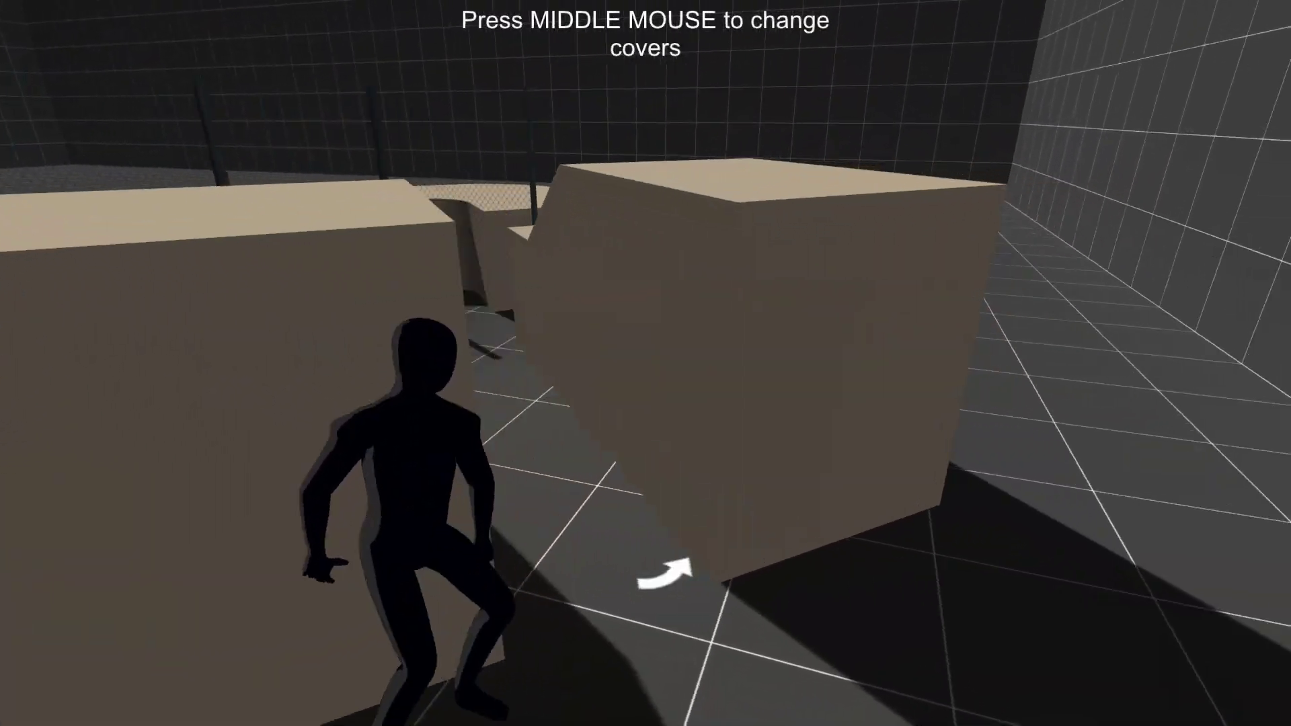
middle_click(646, 363)
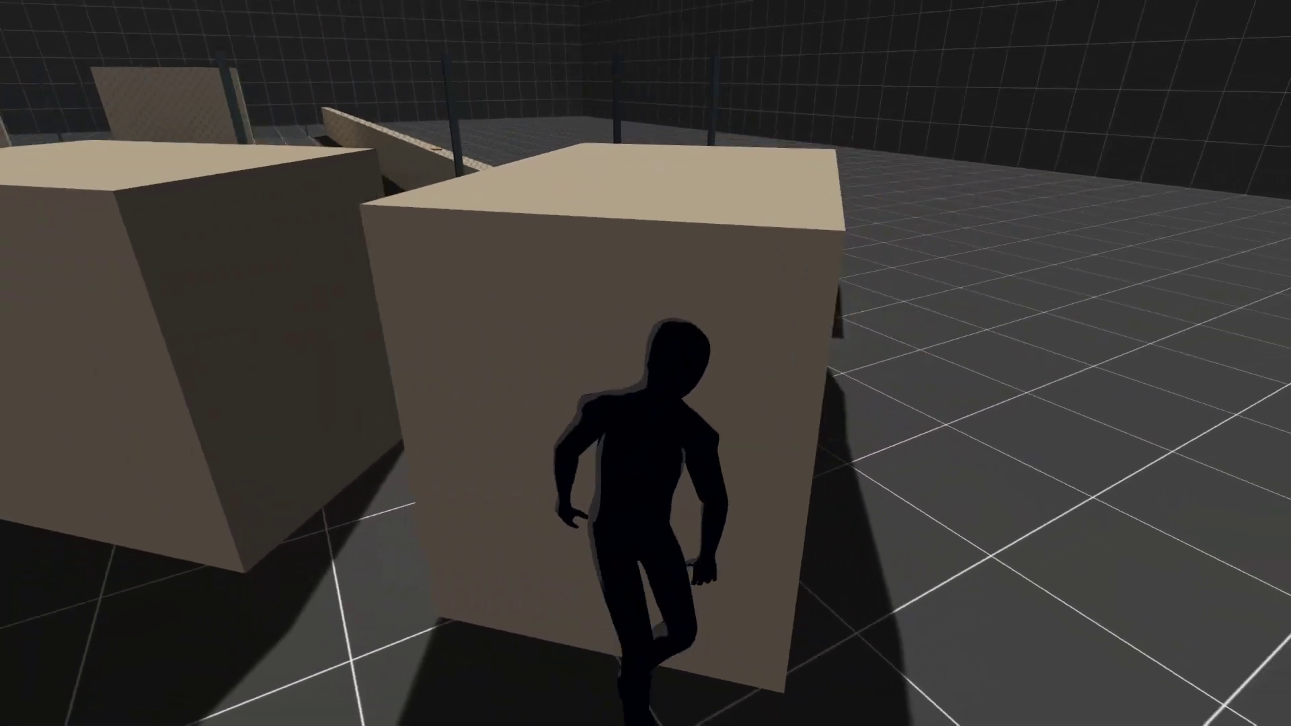
key("a")
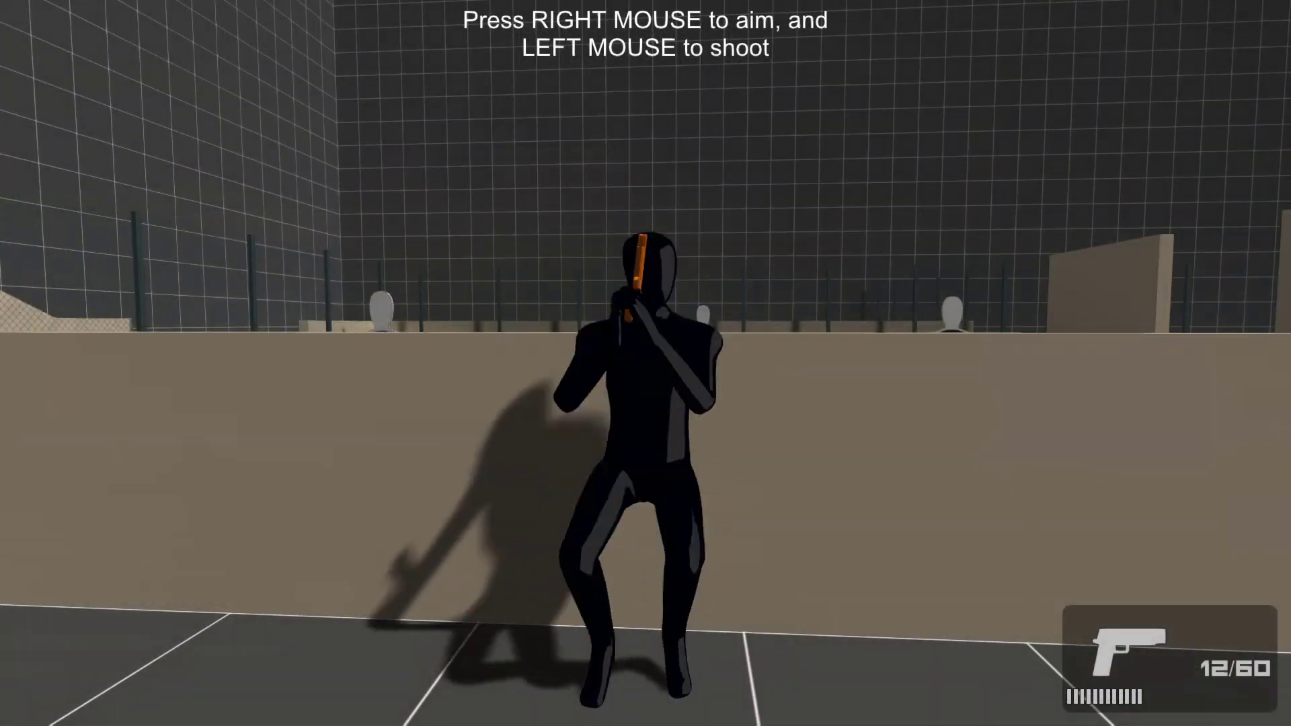
right_click(646, 363)
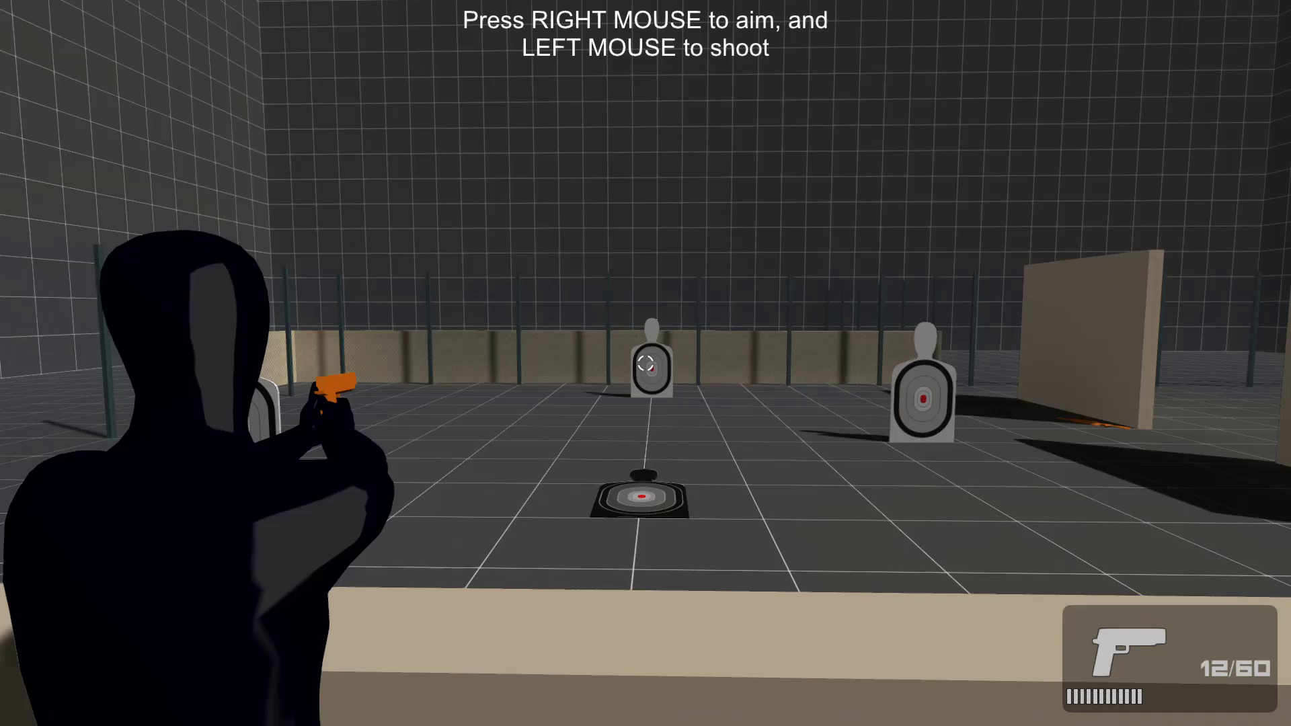
left_click(646, 363)
left_click(646, 363)
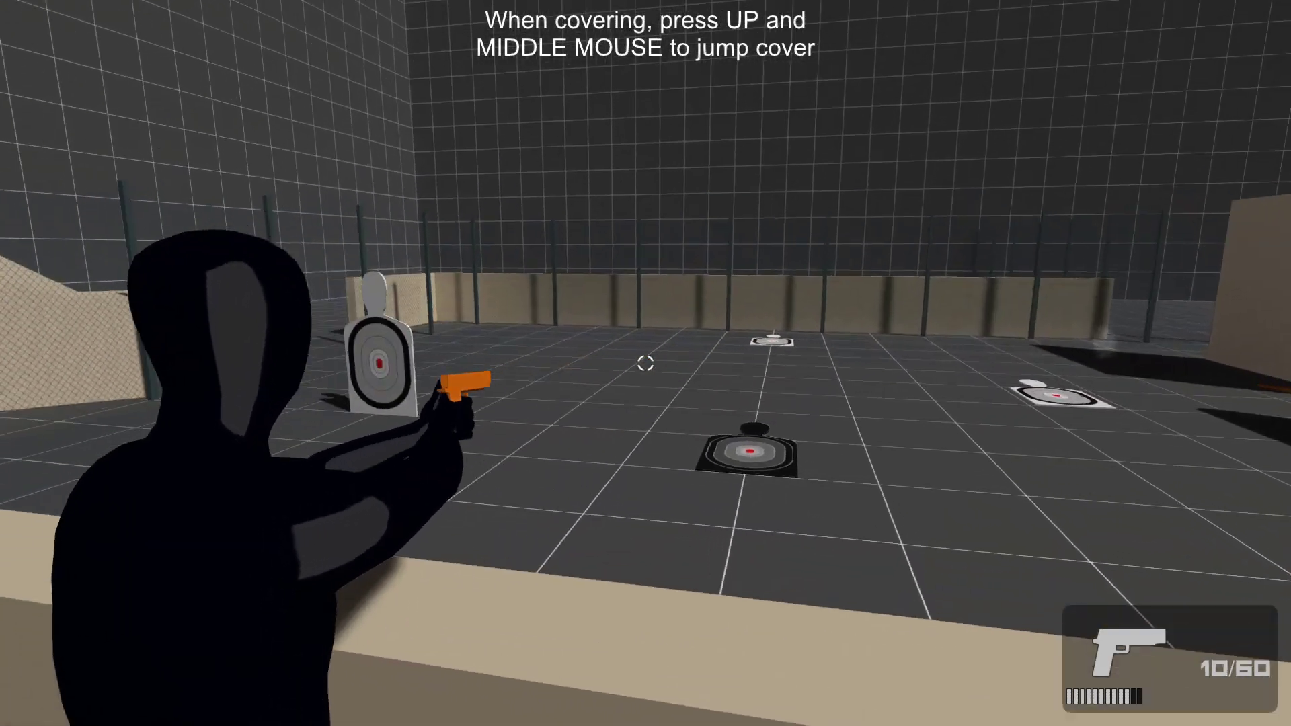
left_click(646, 363)
key("space")
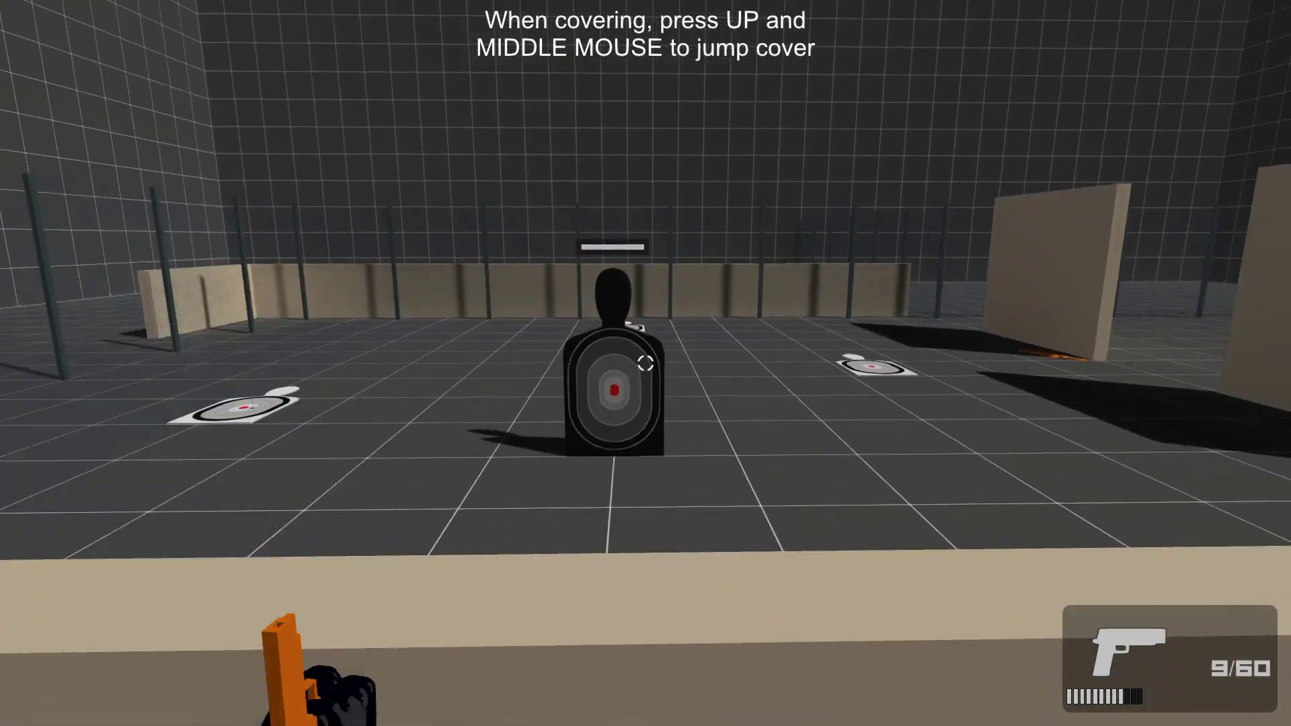
key("2")
right_click(646, 363)
left_click(646, 363)
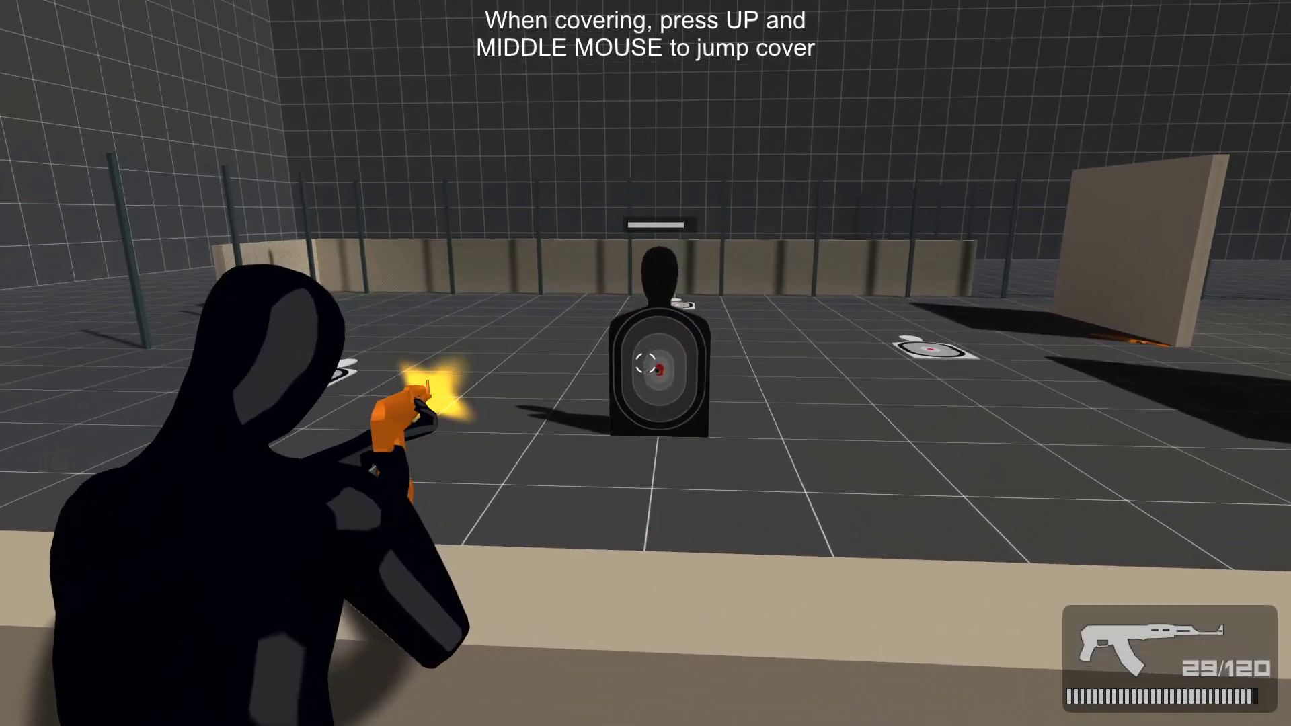
left_click_drag(646, 363, 646, 363)
middle_click(645, 363)
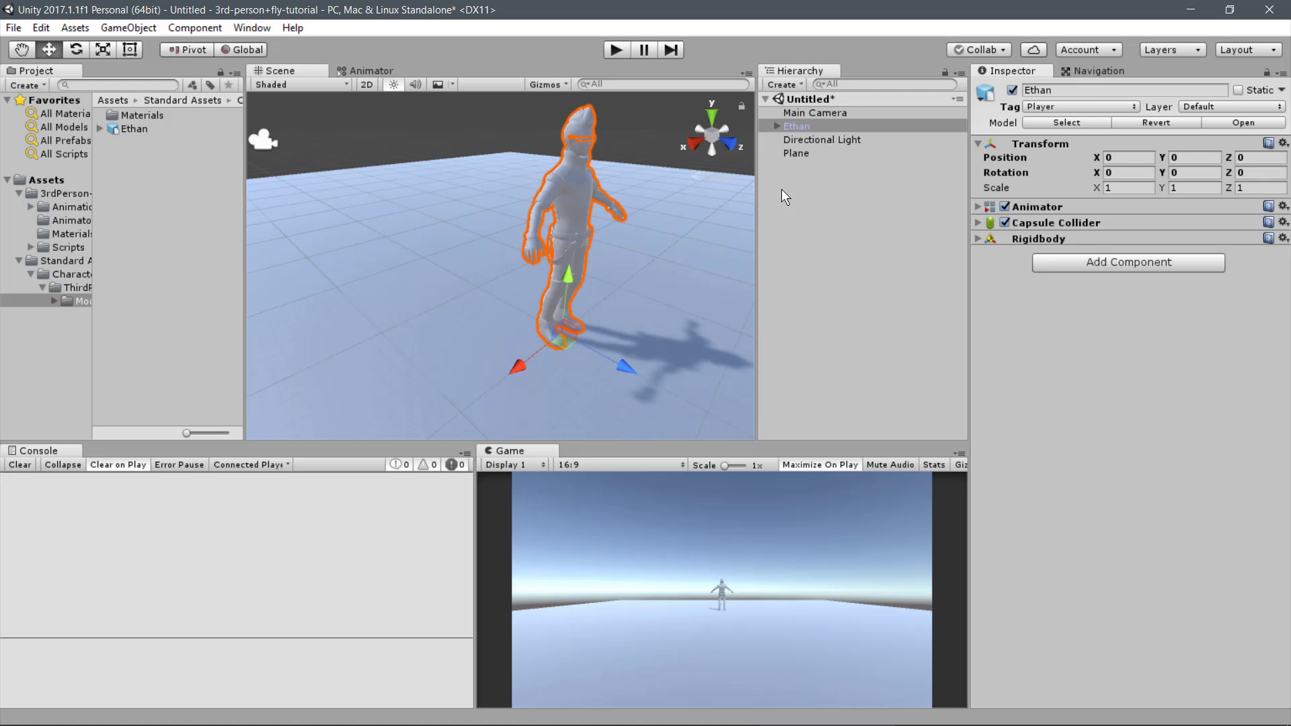
- Add the Basic Behaviour script to Ethan and assign Main Camera as its Player Camera
left_click(1126, 264)
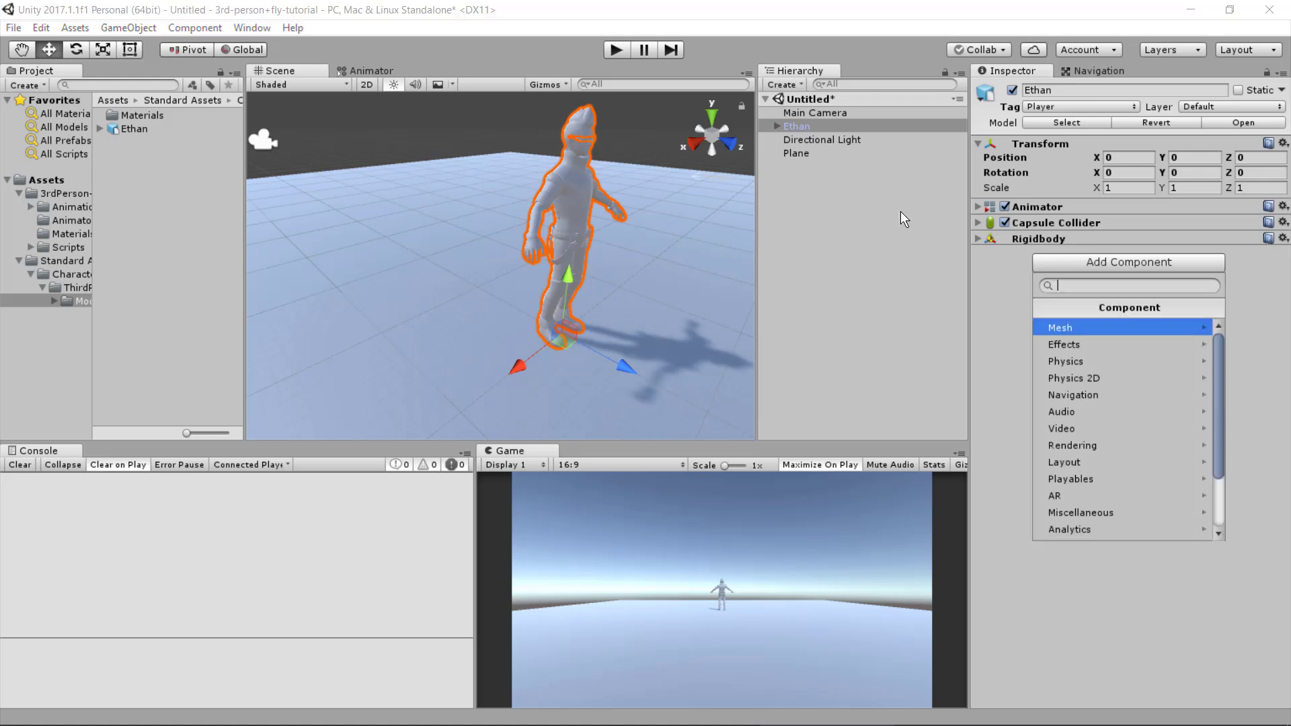
scroll(1153, 411, "down", 3)
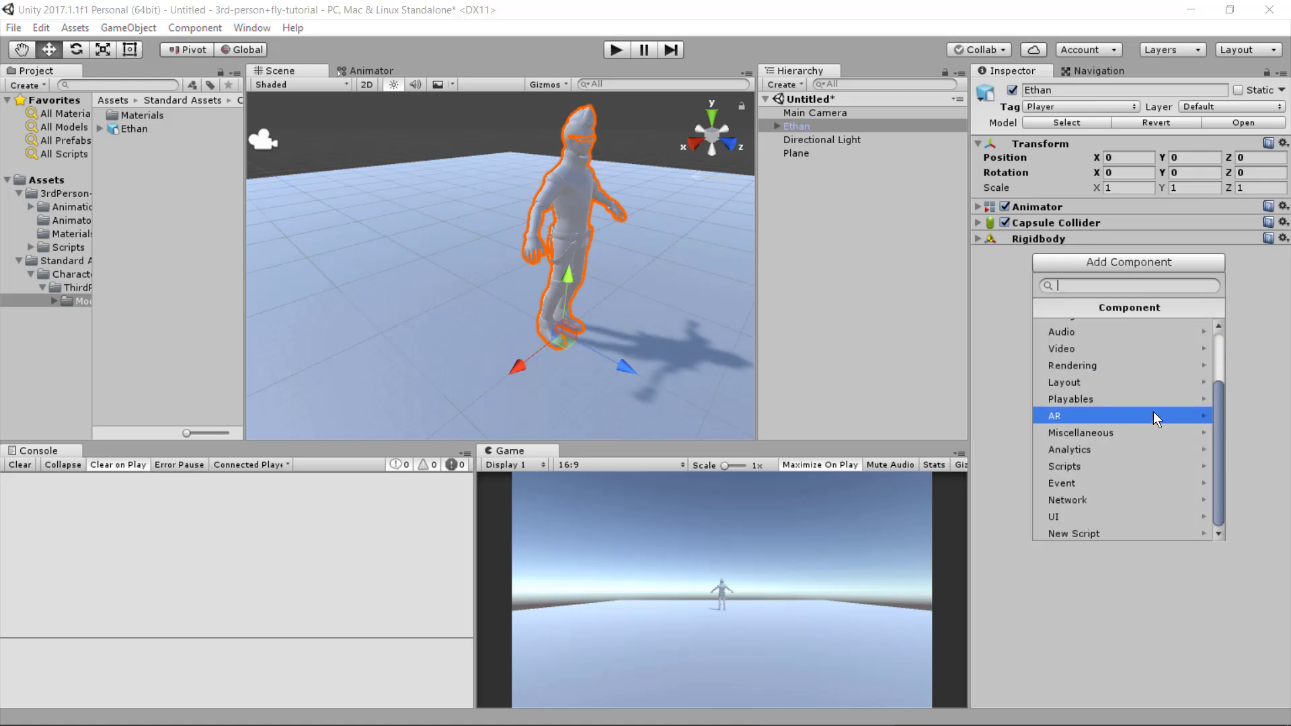
left_click(1148, 464)
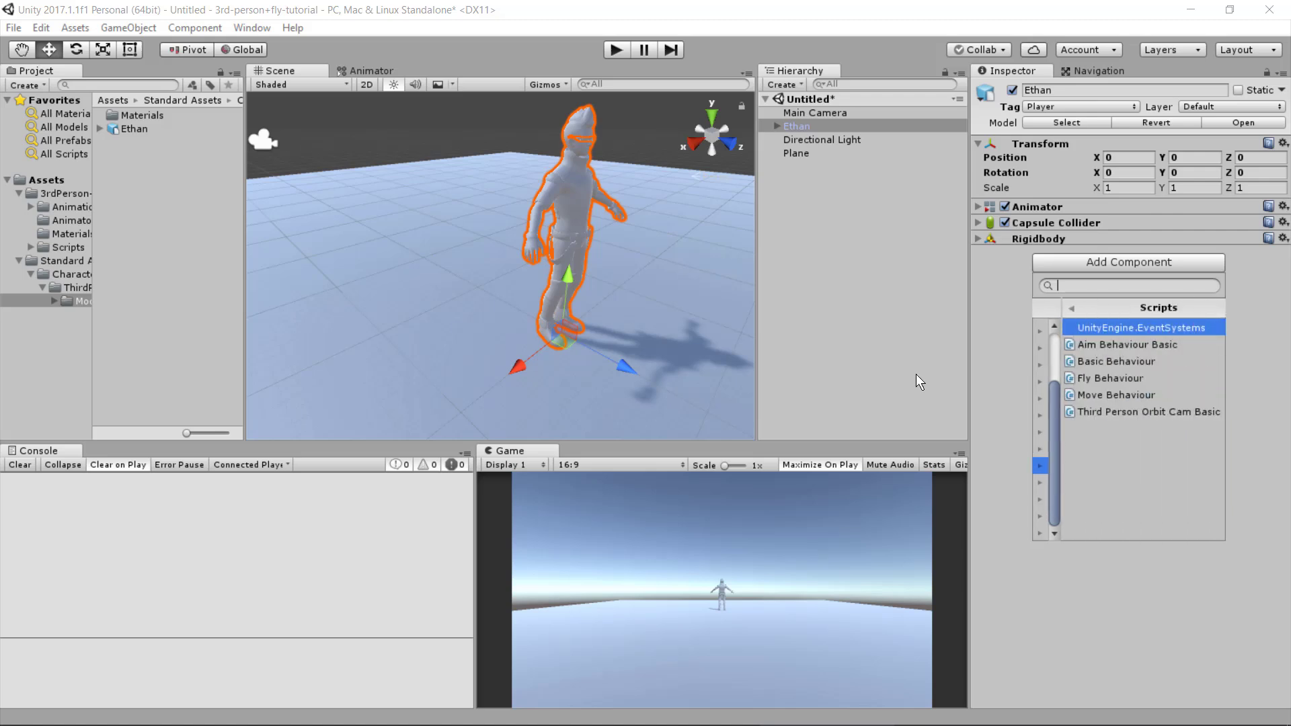
left_click(1134, 364)
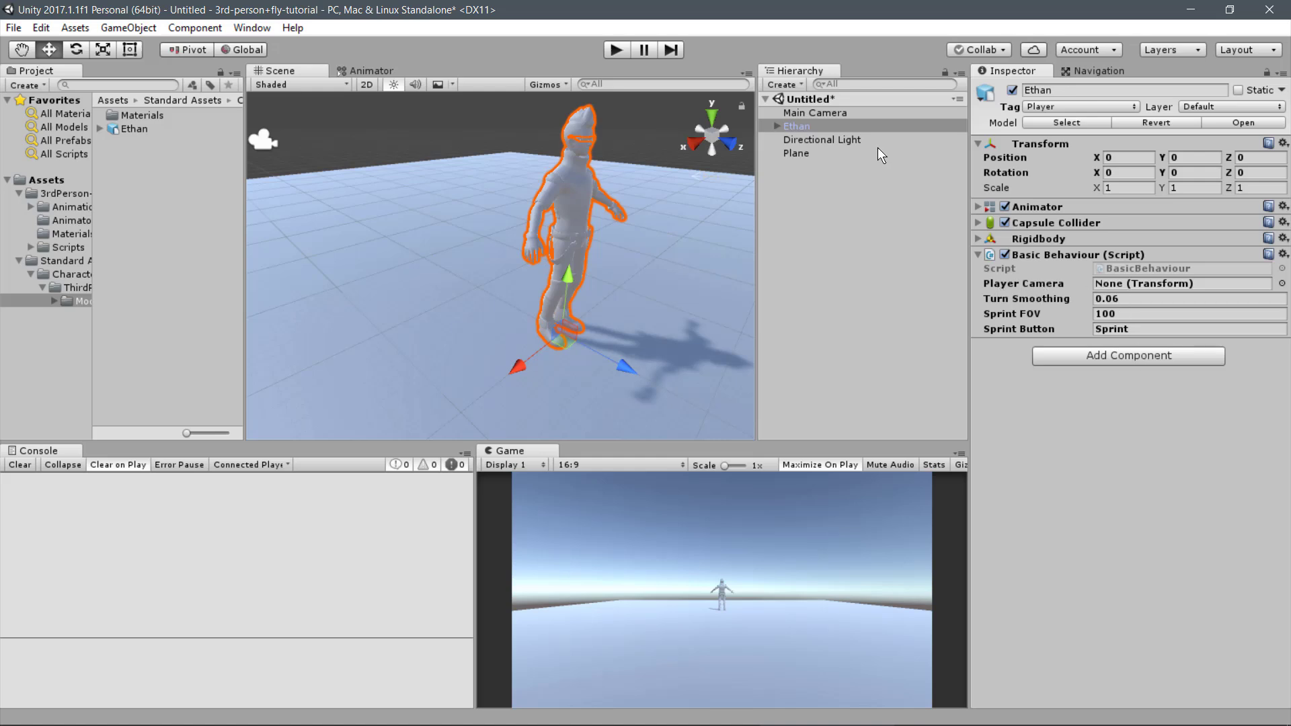
left_click_drag(842, 111, 1148, 290)
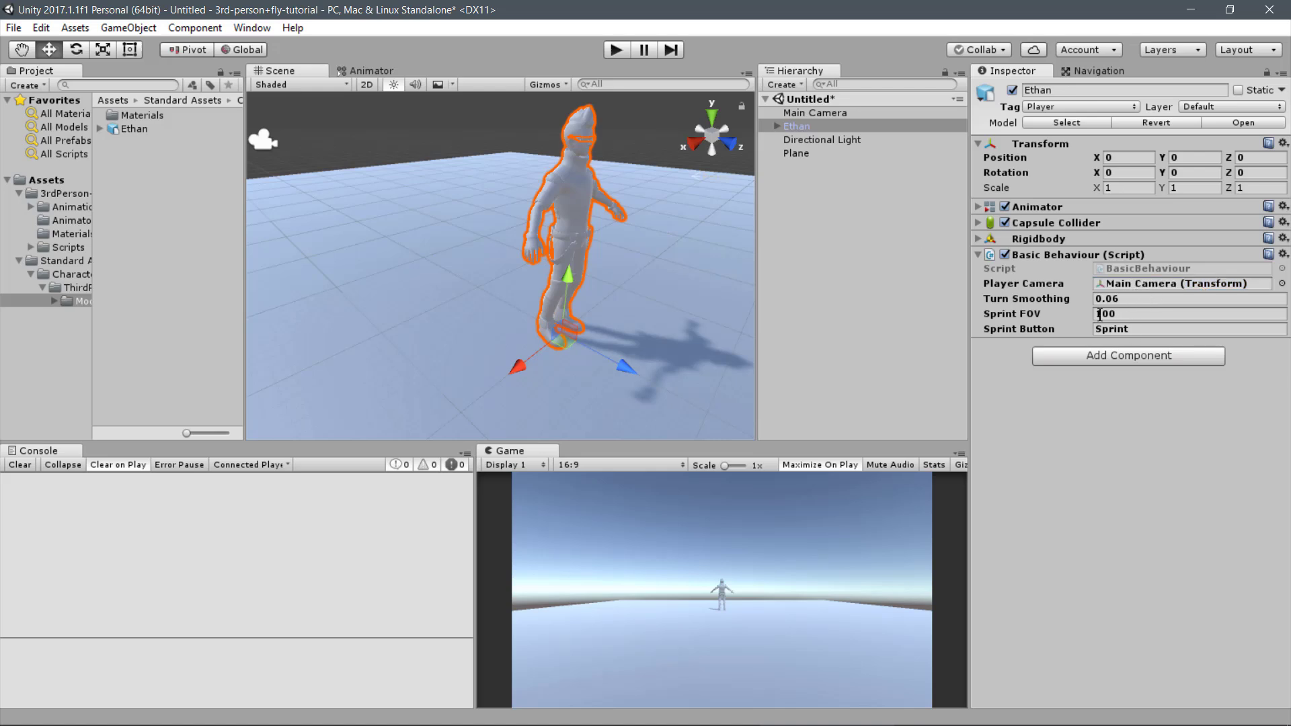
left_click(976, 255)
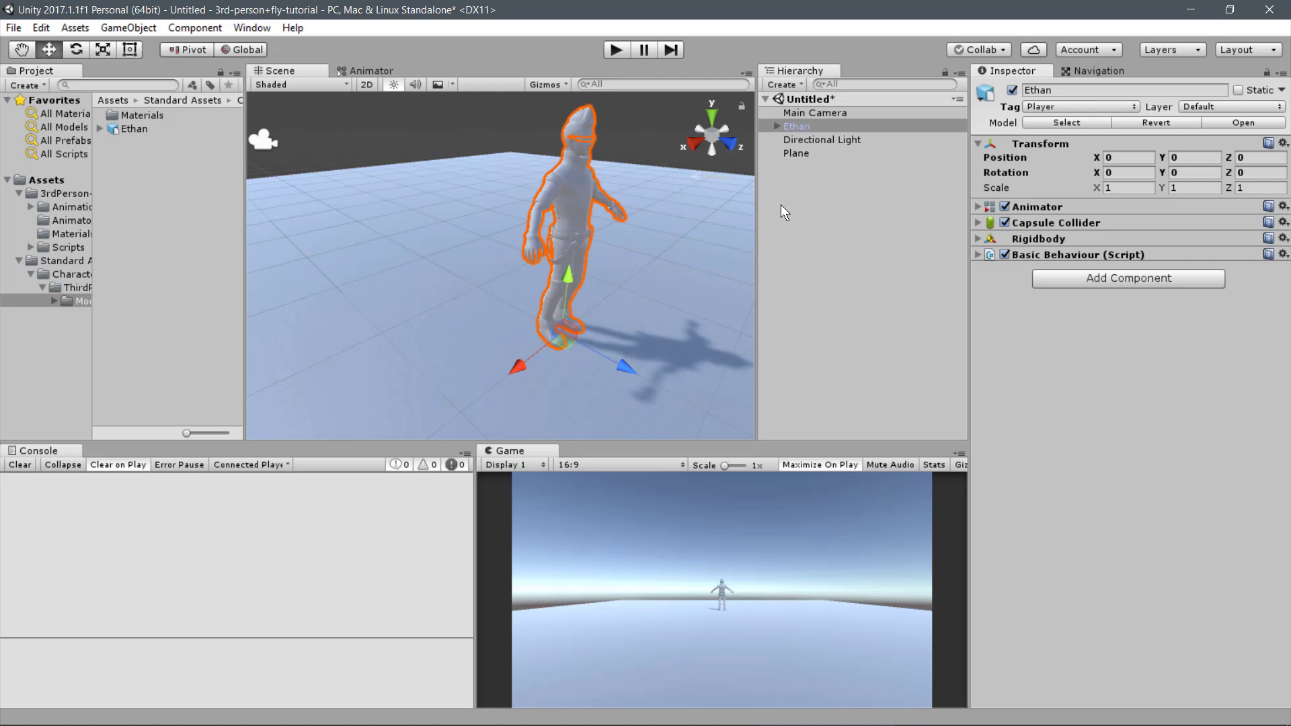
- Add the Move Behaviour script to Ethan, keep its default values and collapse the component
left_click(1079, 279)
scroll(1106, 385, "down", 5)
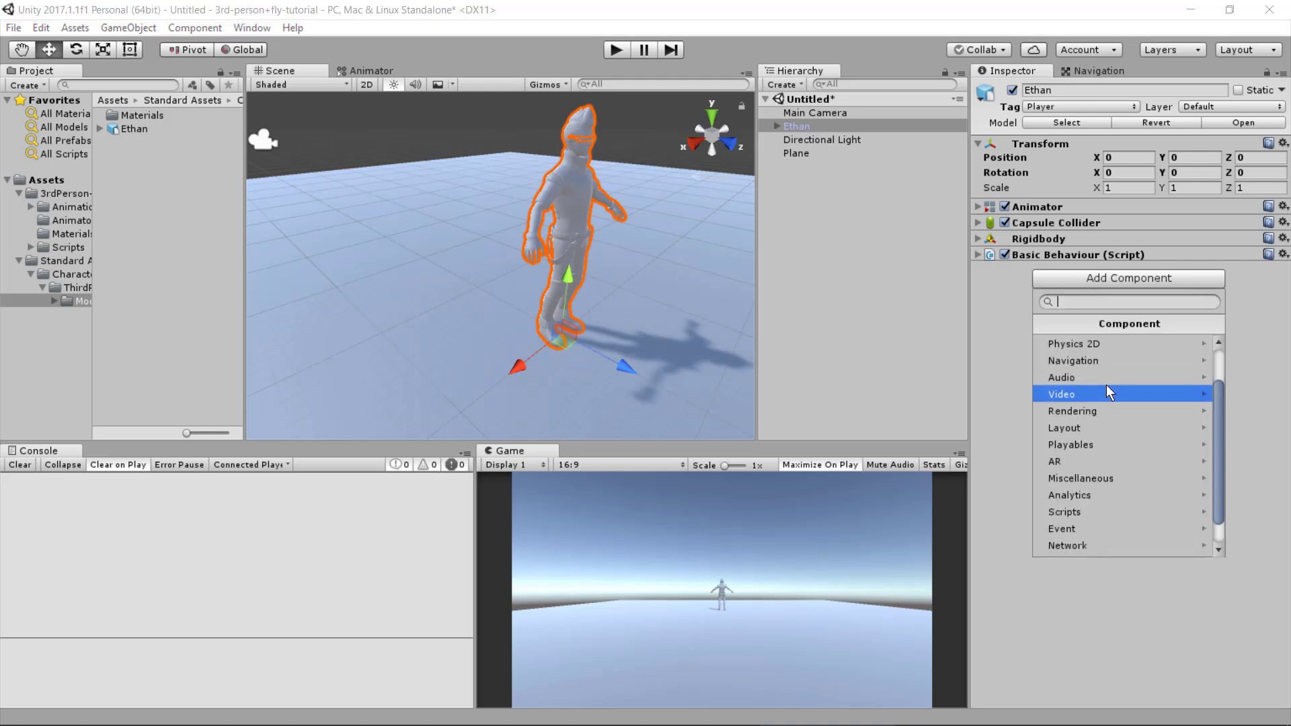
left_click(1107, 479)
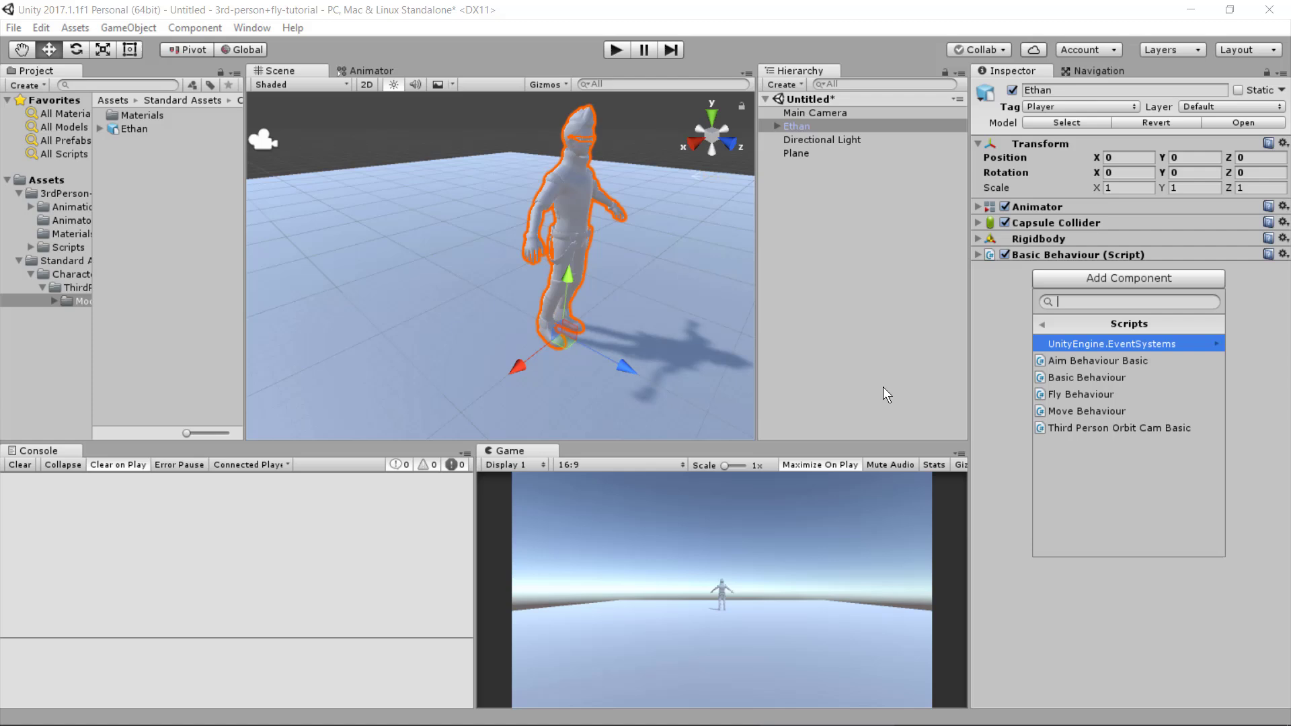
left_click(1111, 411)
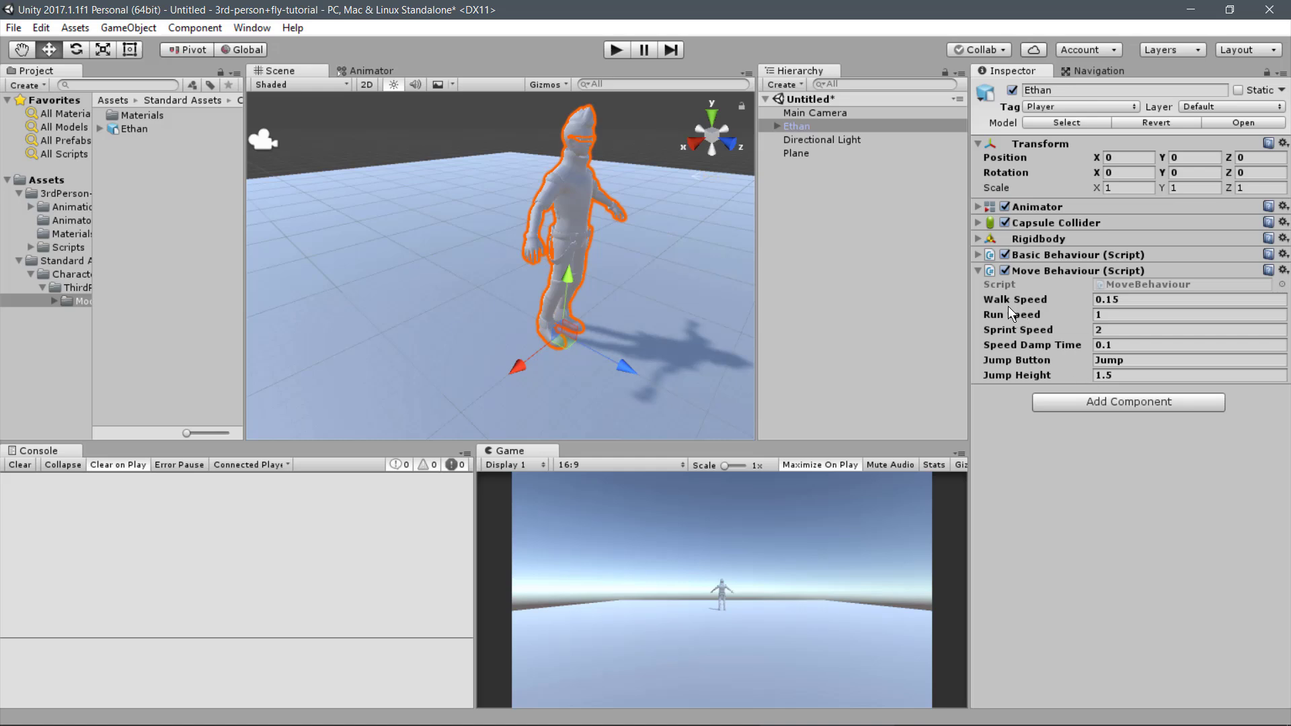
left_click(978, 269)
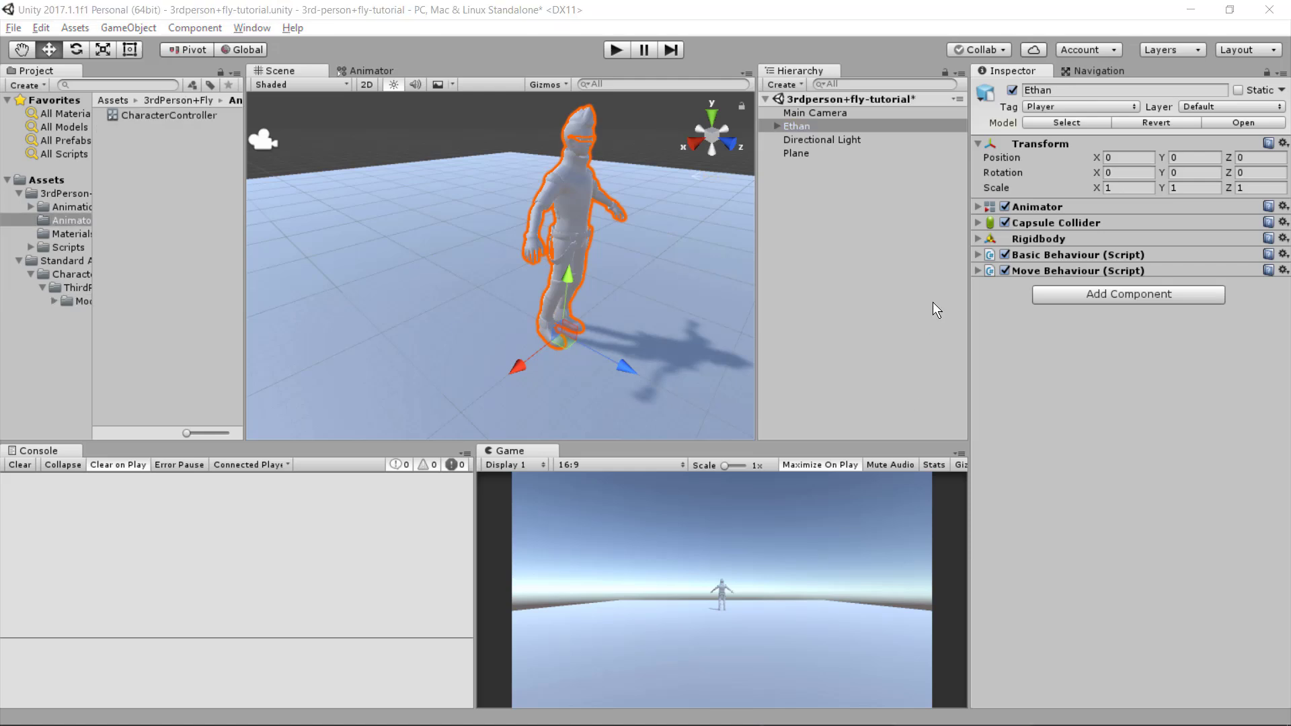
- Add the Aim Behaviour Basic script to Ethan
left_click(1071, 294)
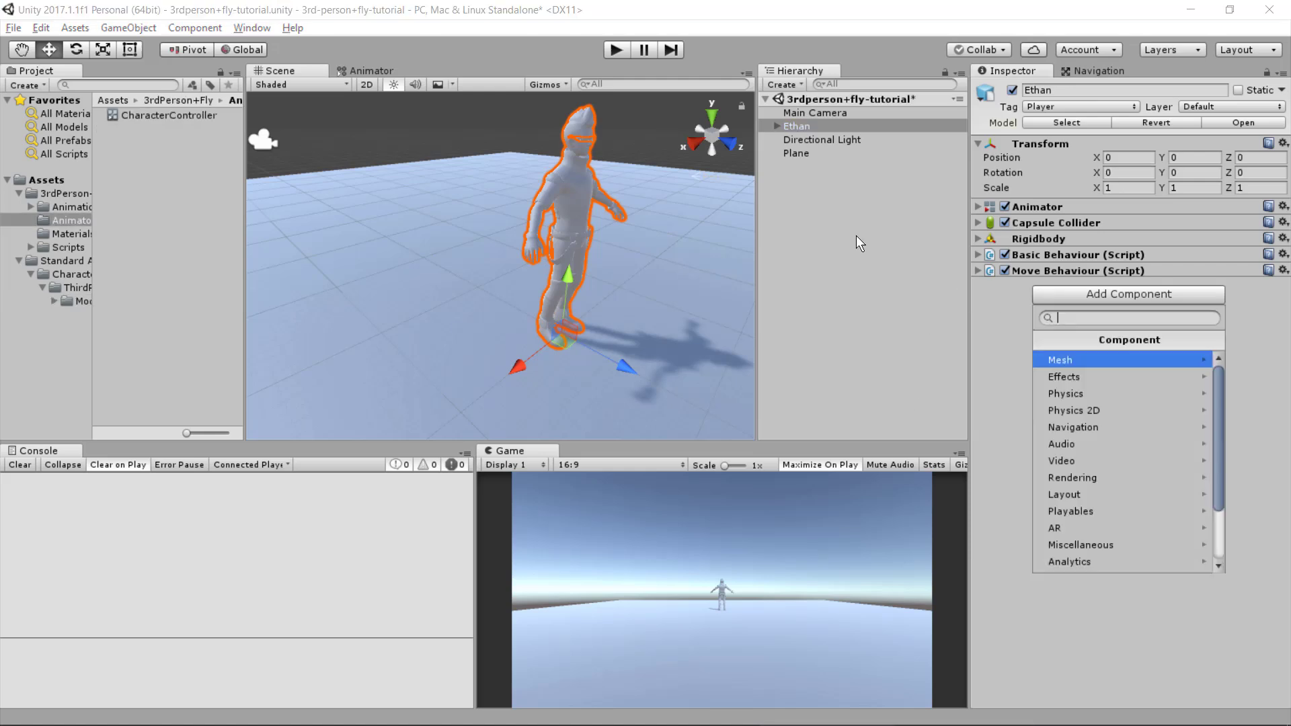
scroll(1100, 396, "down", 3)
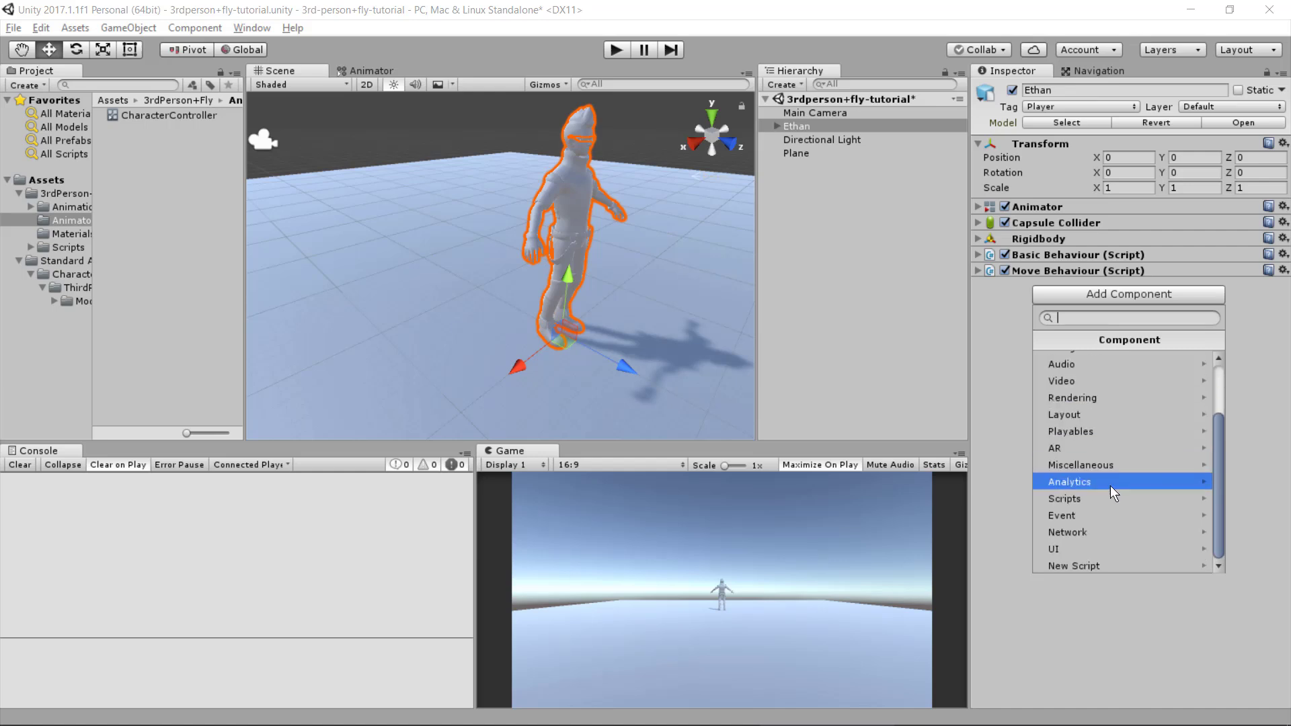
left_click(1111, 495)
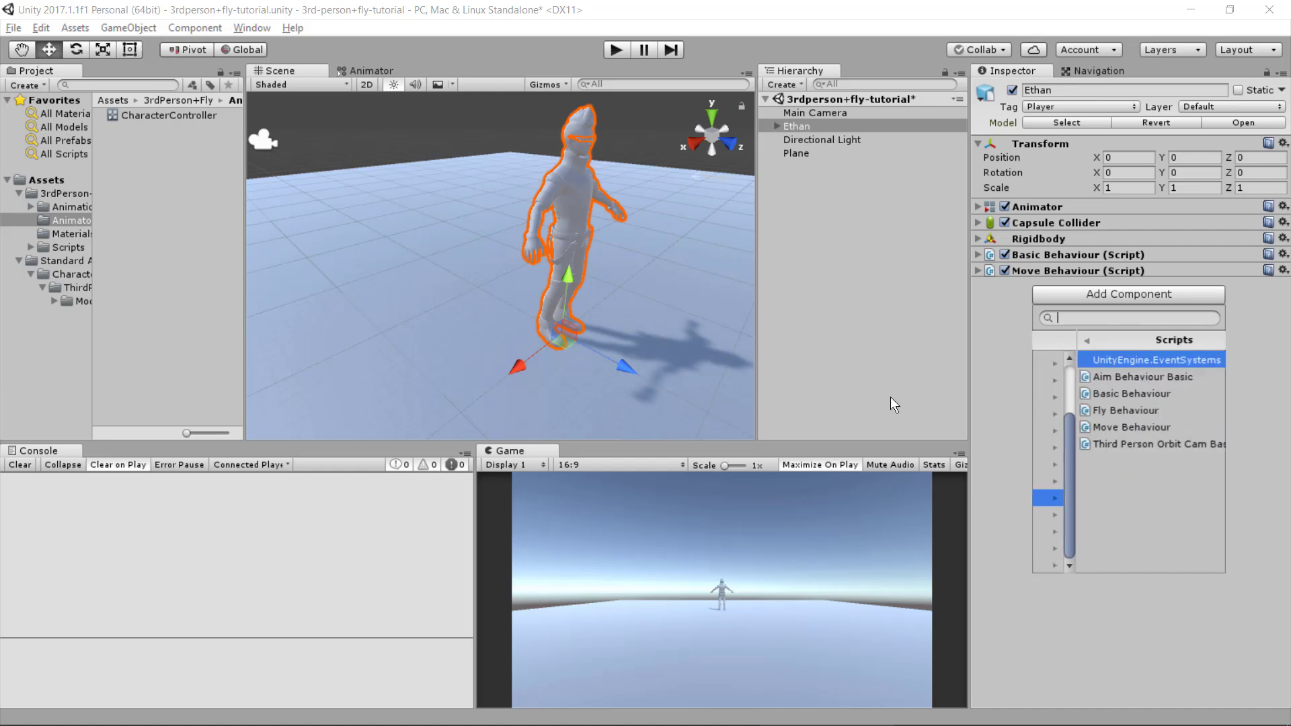
left_click(1169, 377)
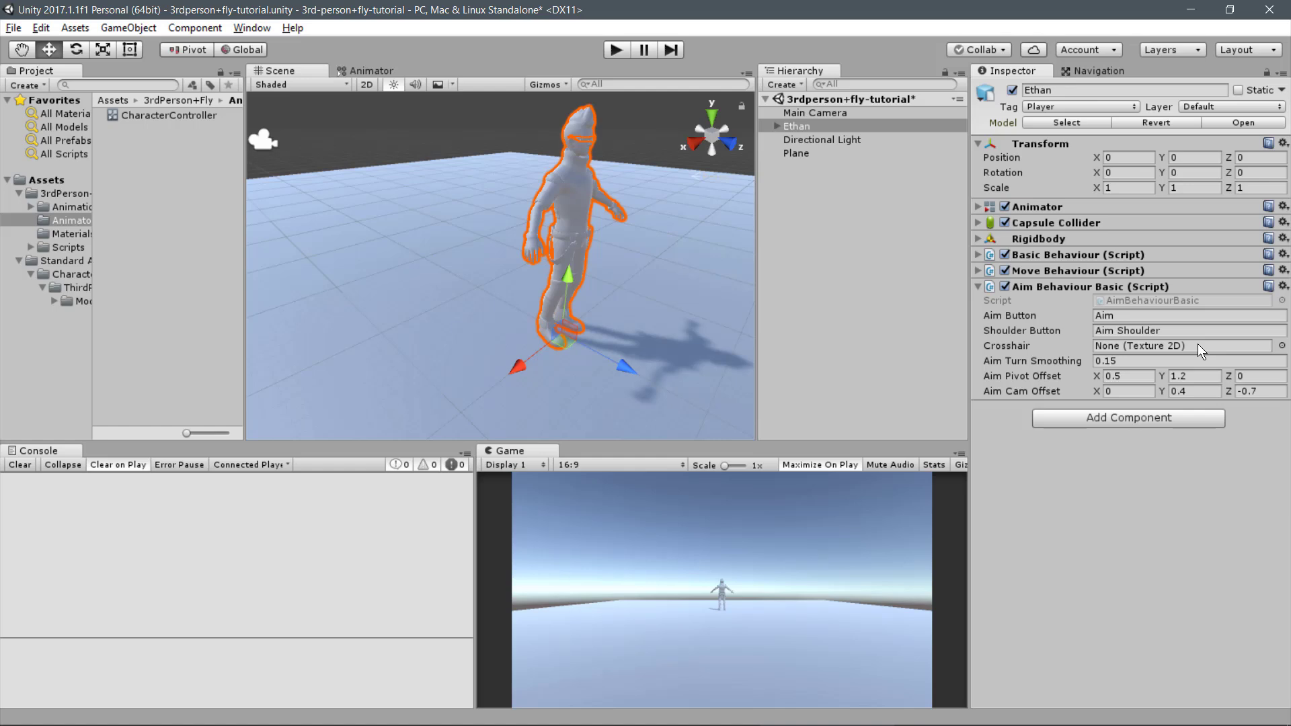
- Assign the DropdownArrow texture as the aim script's crosshair and set its Aim Pivot Offset Y to 1
left_click(1283, 346)
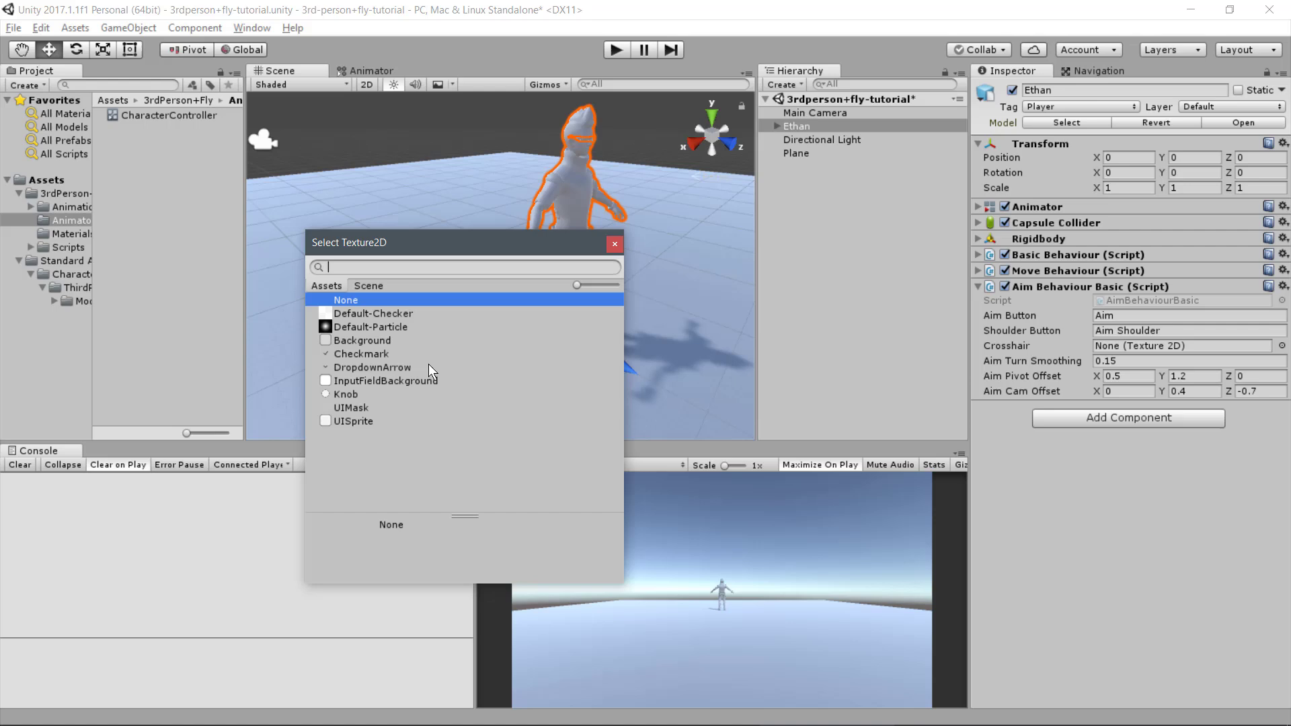
left_click(393, 369)
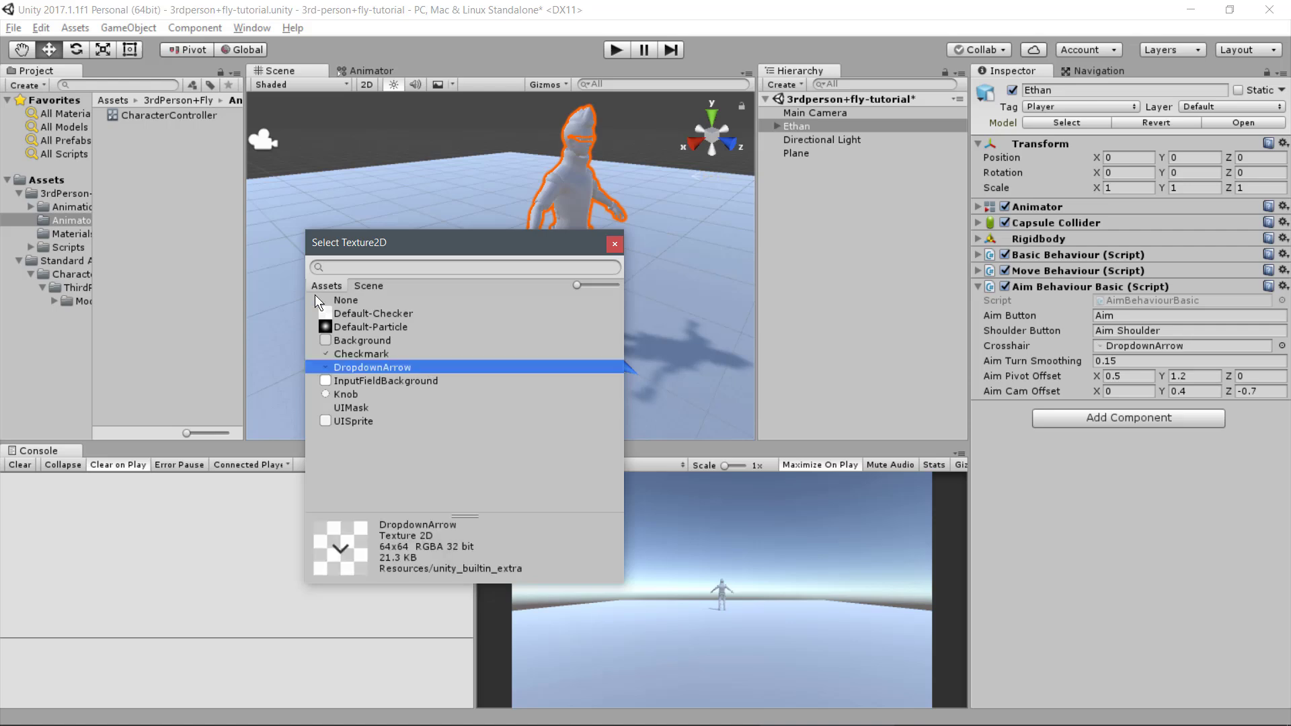
double_click(397, 368)
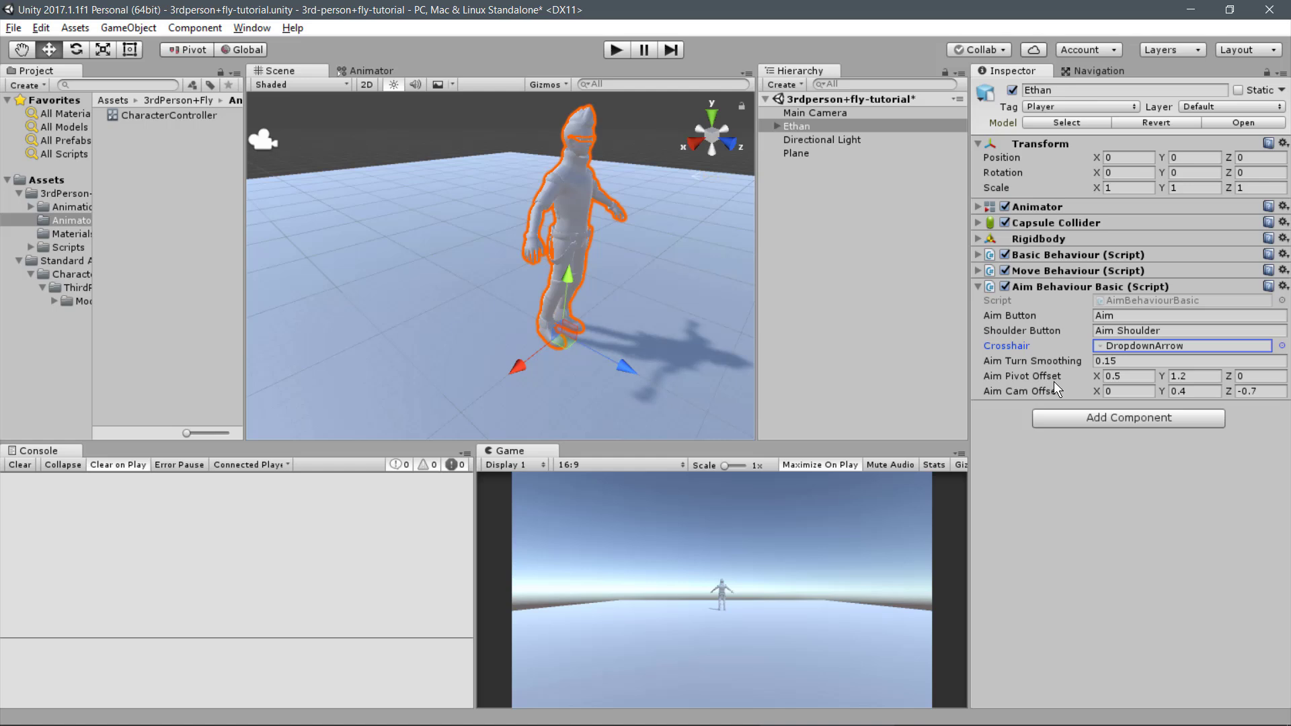
left_click(1195, 378)
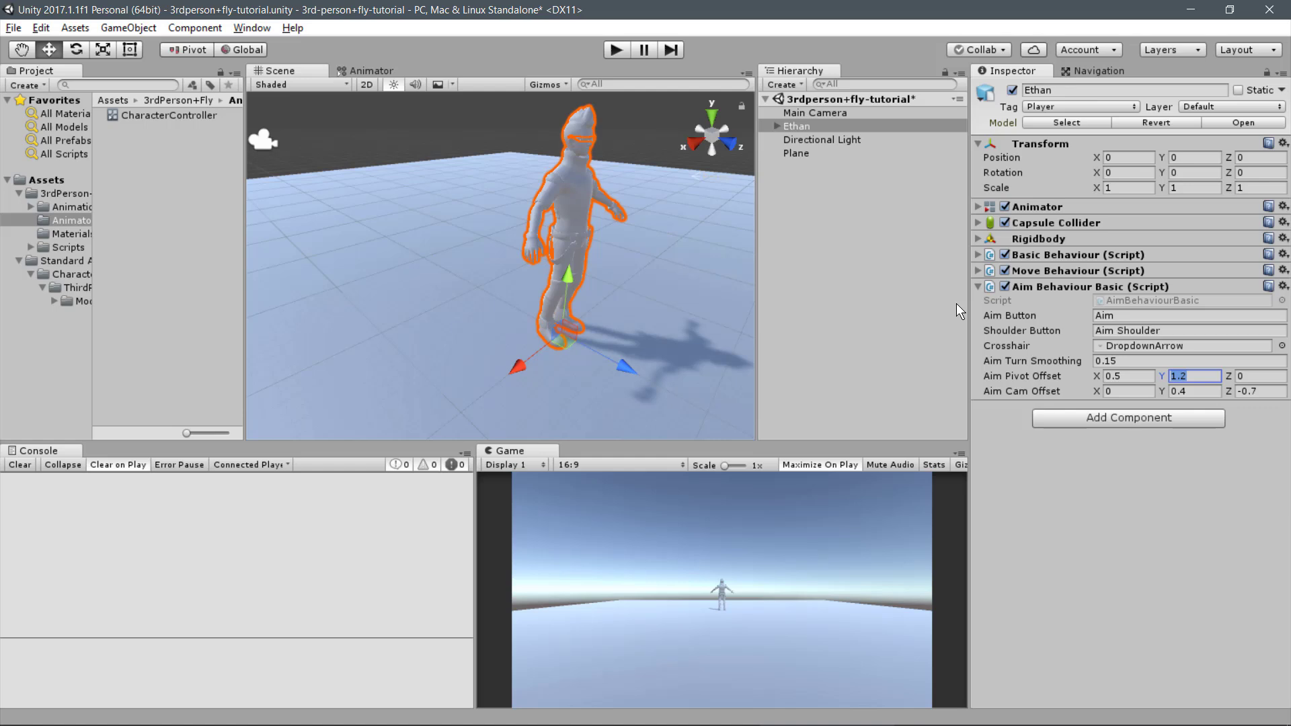
type("1")
left_click(979, 287)
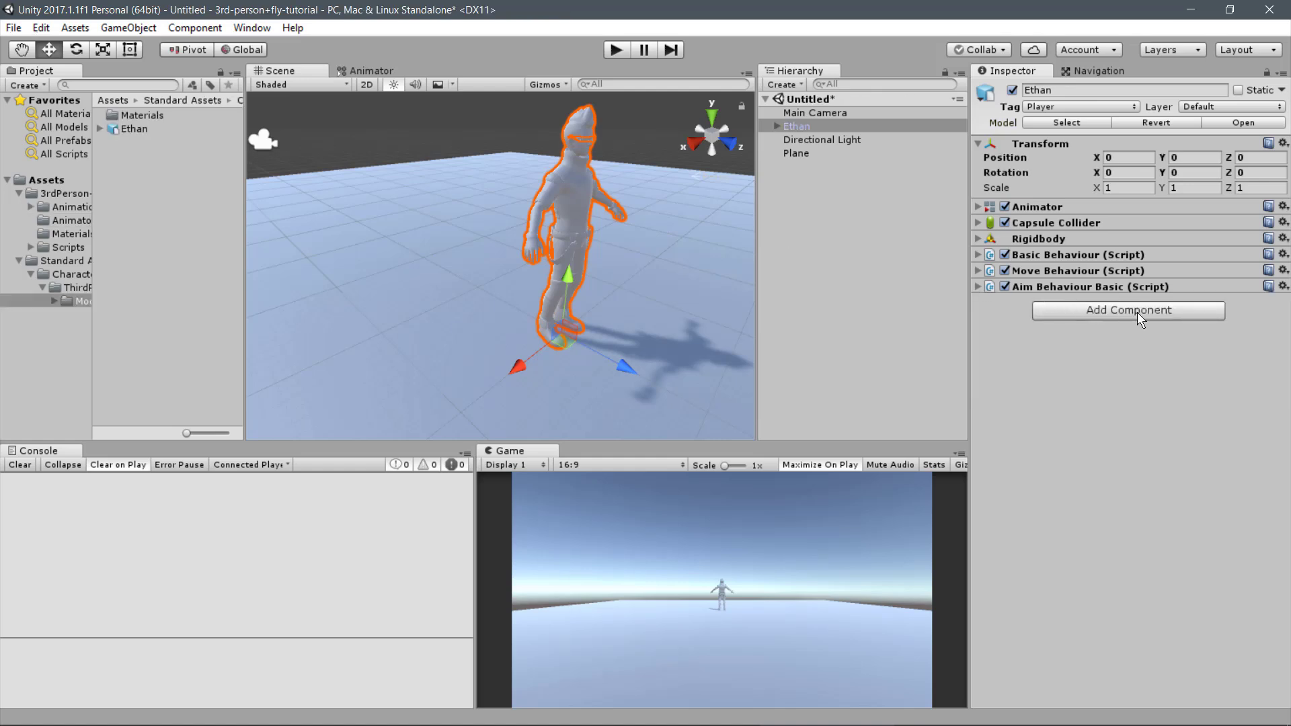
- Add the Fly Behaviour script to Ethan, keep its default values and collapse the component
left_click(1136, 312)
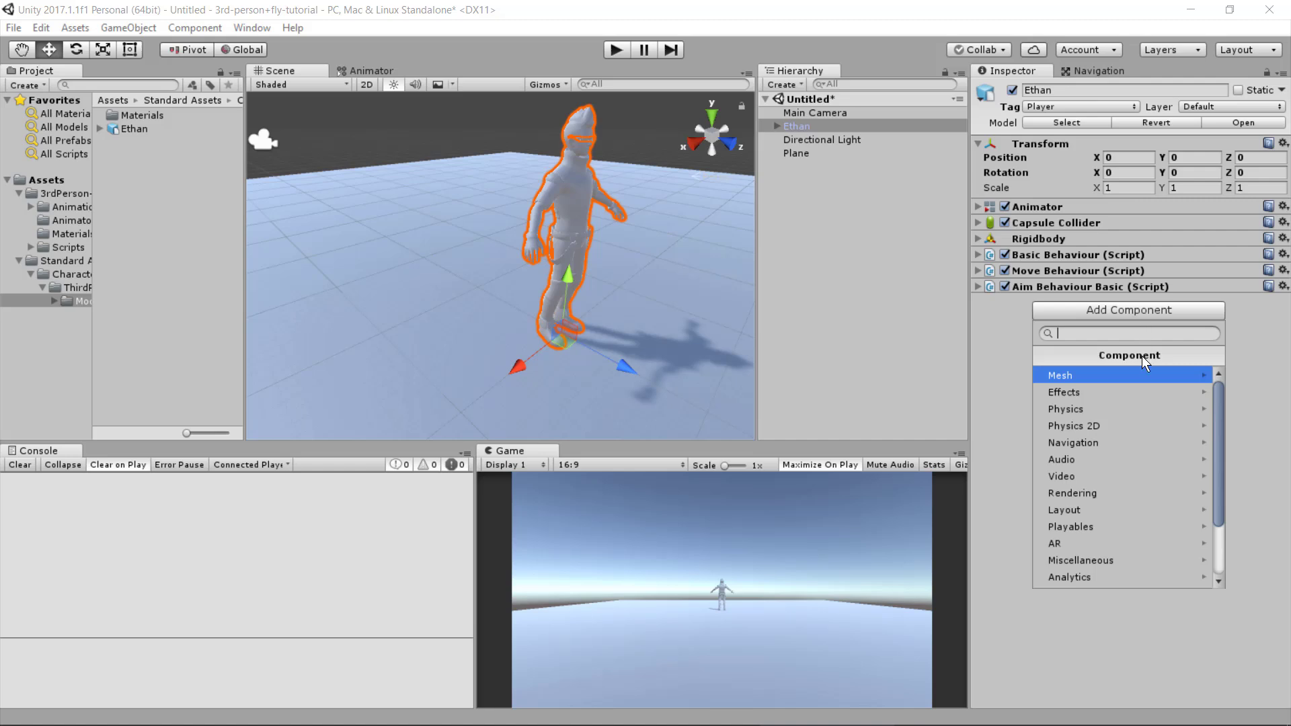
scroll(1131, 483, "down", 3)
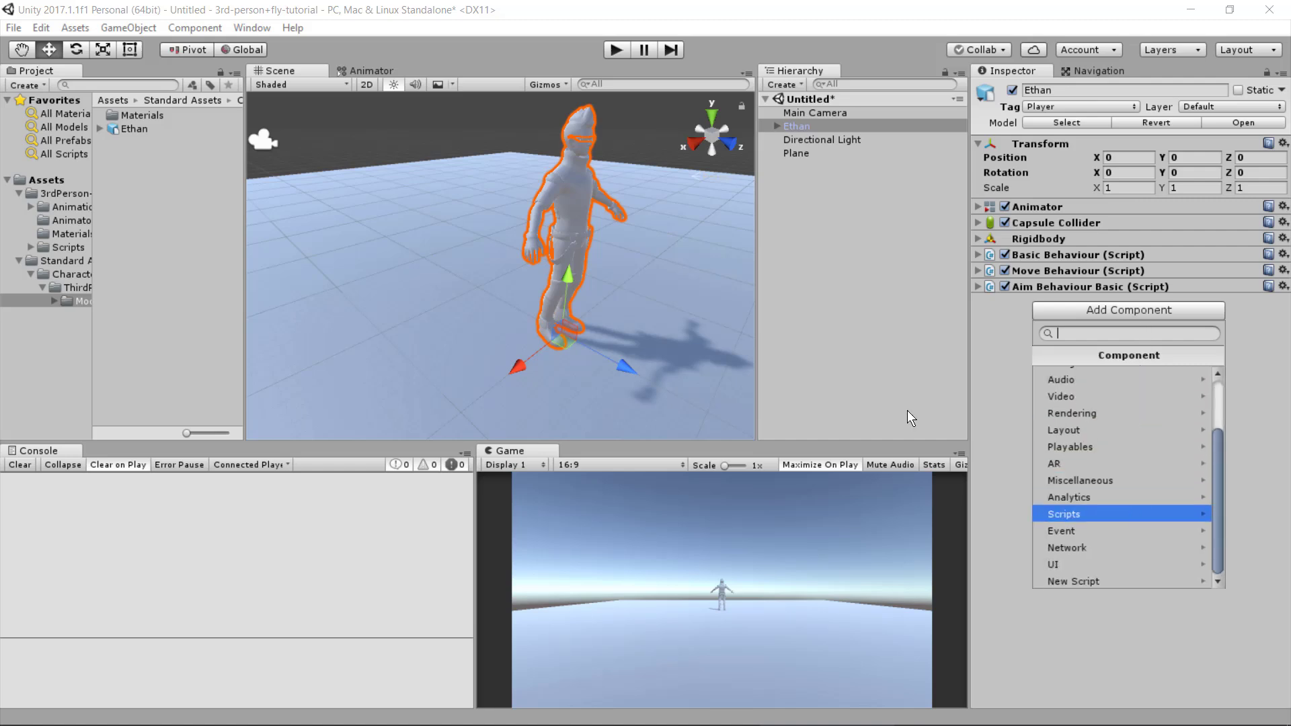
key("Return")
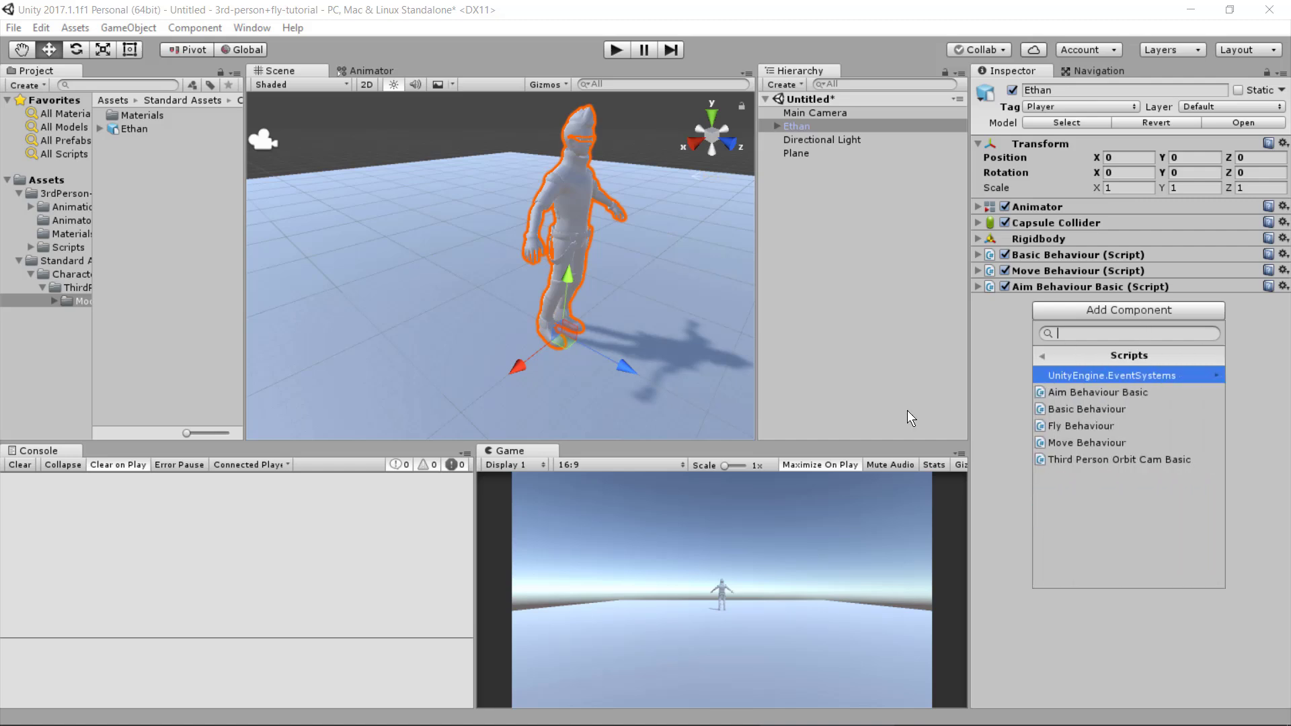
left_click(1159, 425)
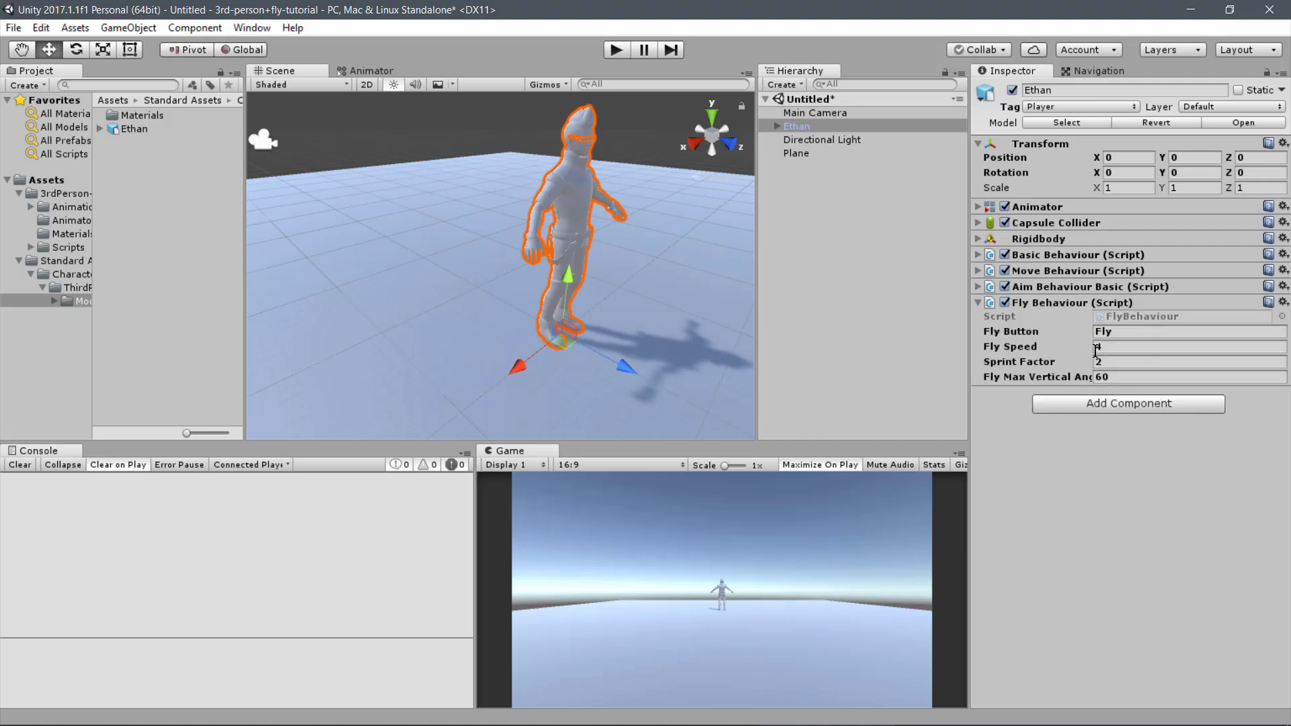
left_click(977, 304)
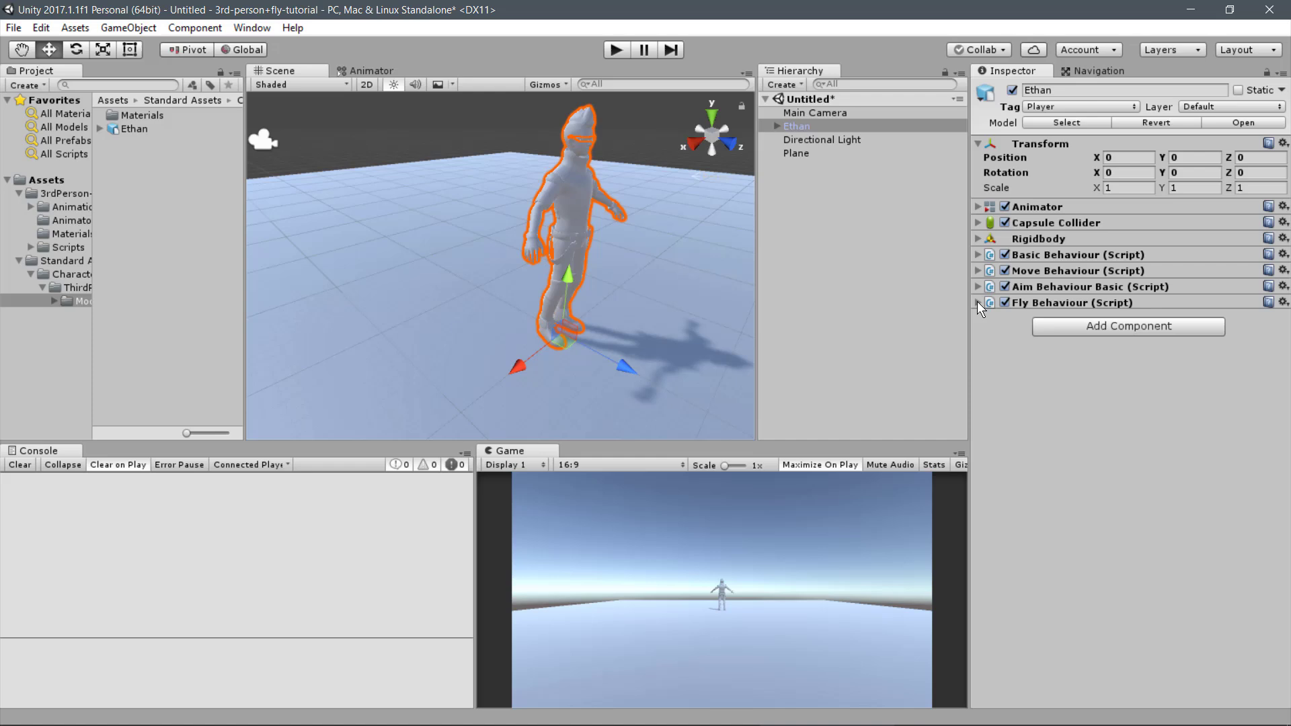
- Add the Third Person Orbit Cam Basic script to the Main Camera
left_click(815, 113)
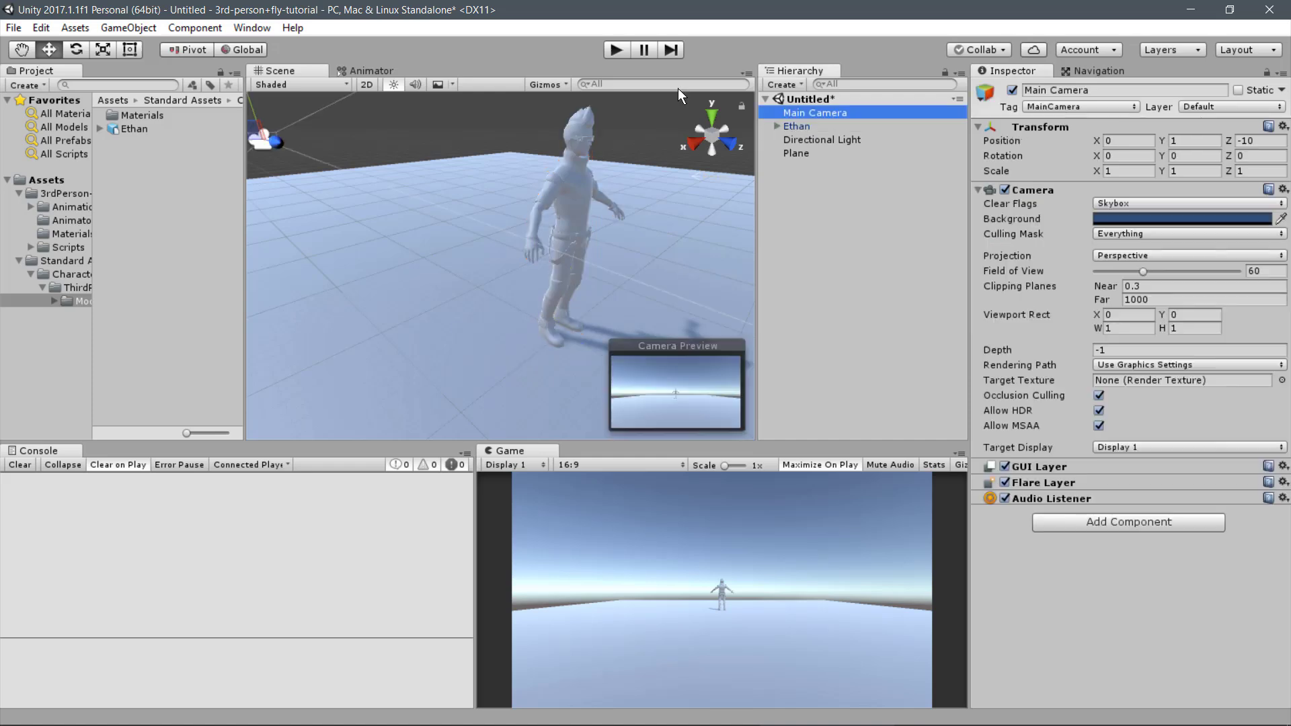
left_click(1115, 522)
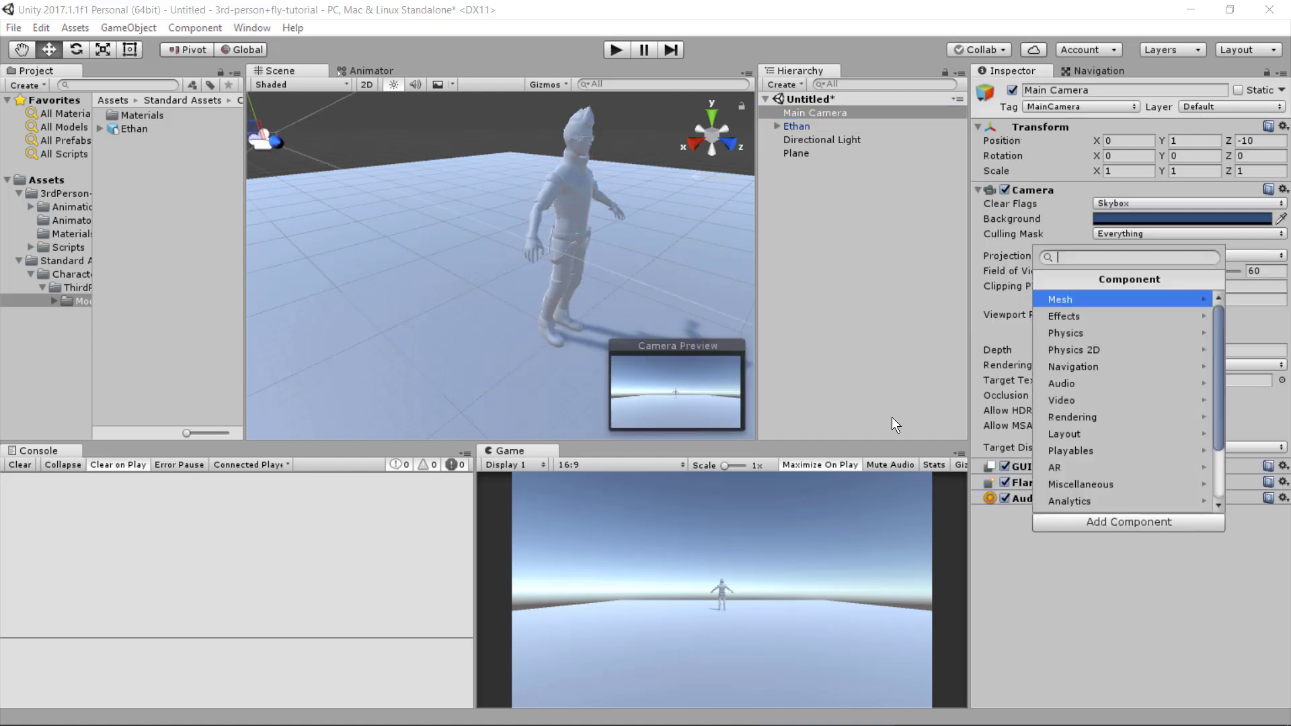
scroll(1116, 467, "down", 3)
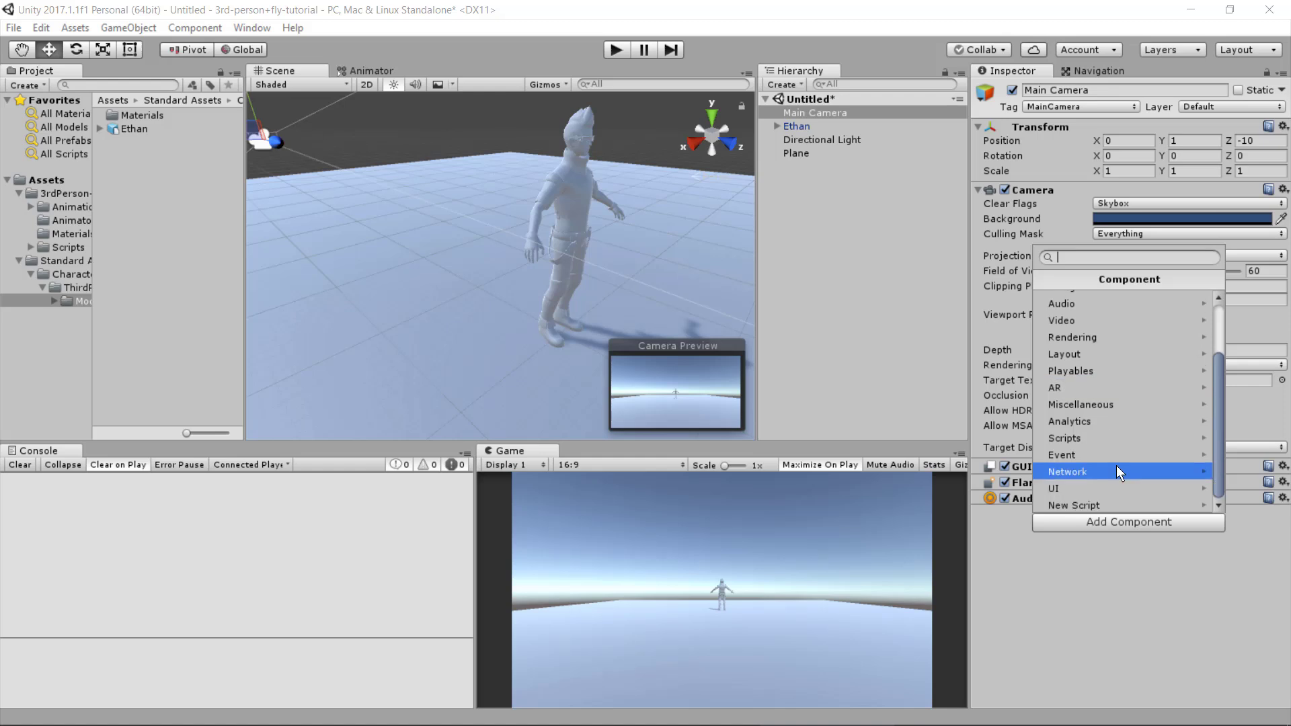
left_click(1117, 437)
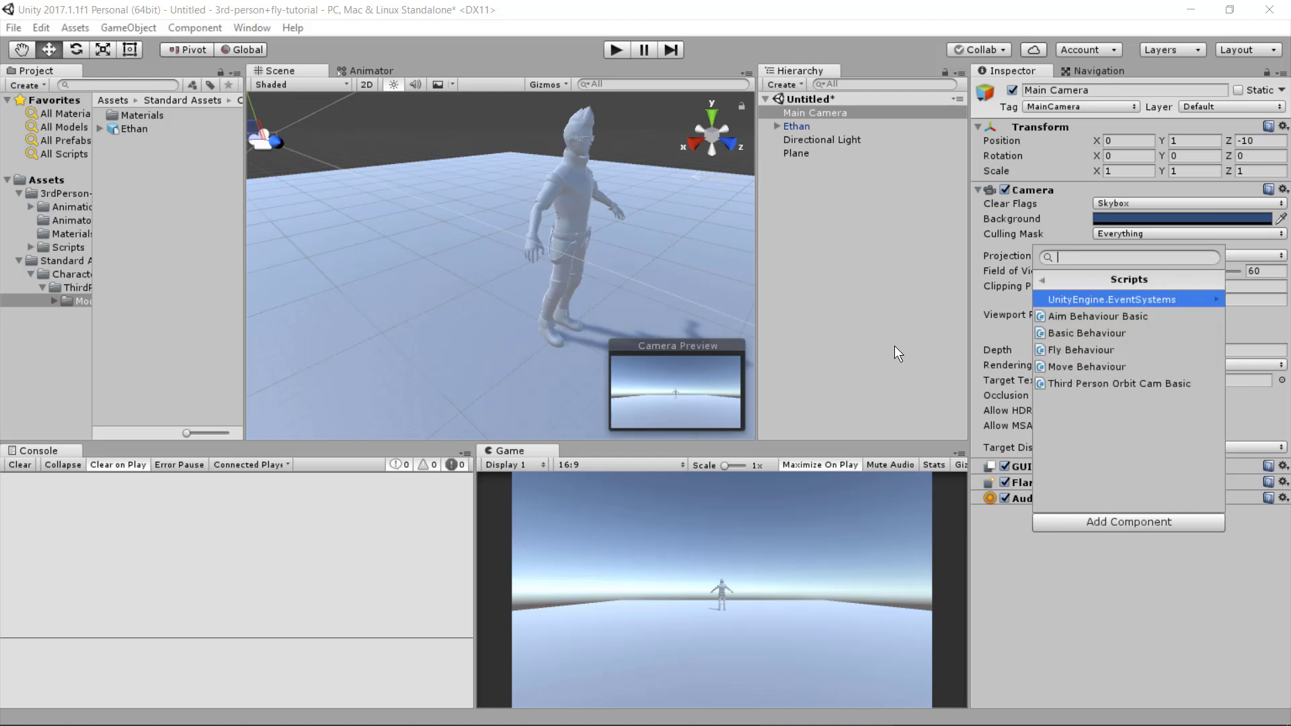
left_click(1185, 384)
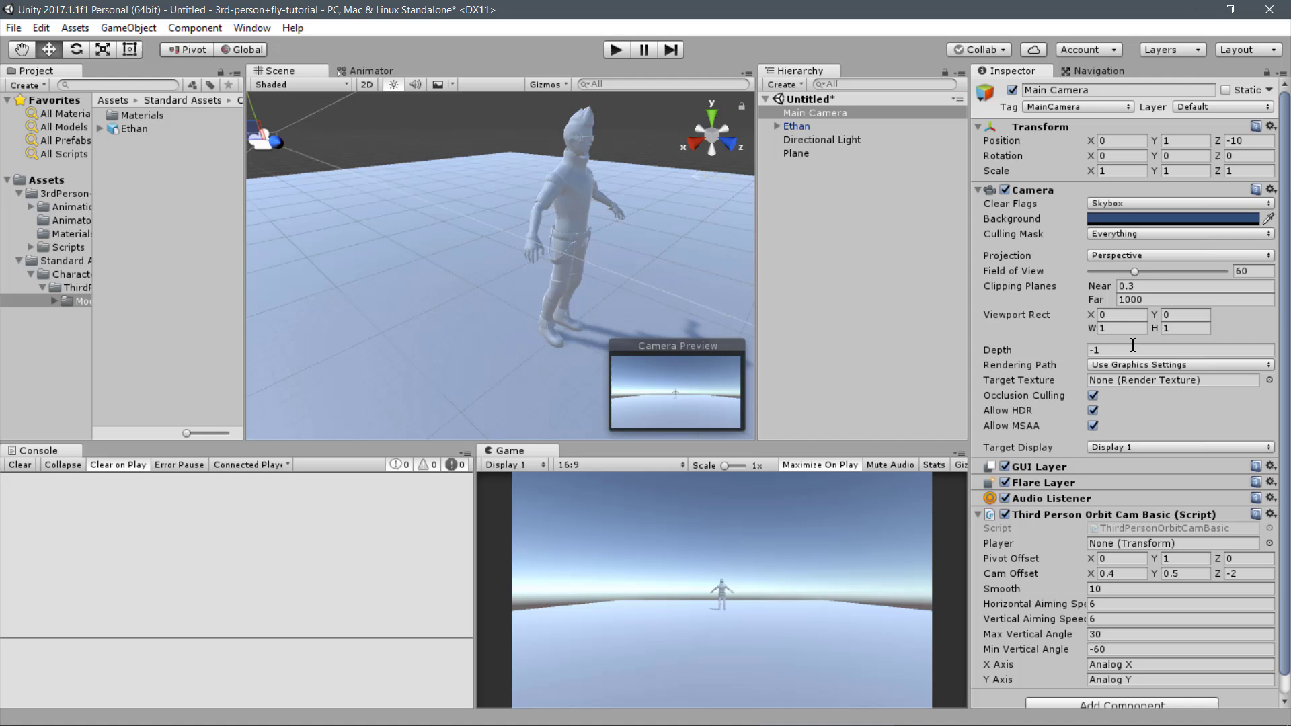
- Assign Ethan as the orbit camera script's Player, set its Cam Offset X to 0 and collapse the component
left_click(978, 190)
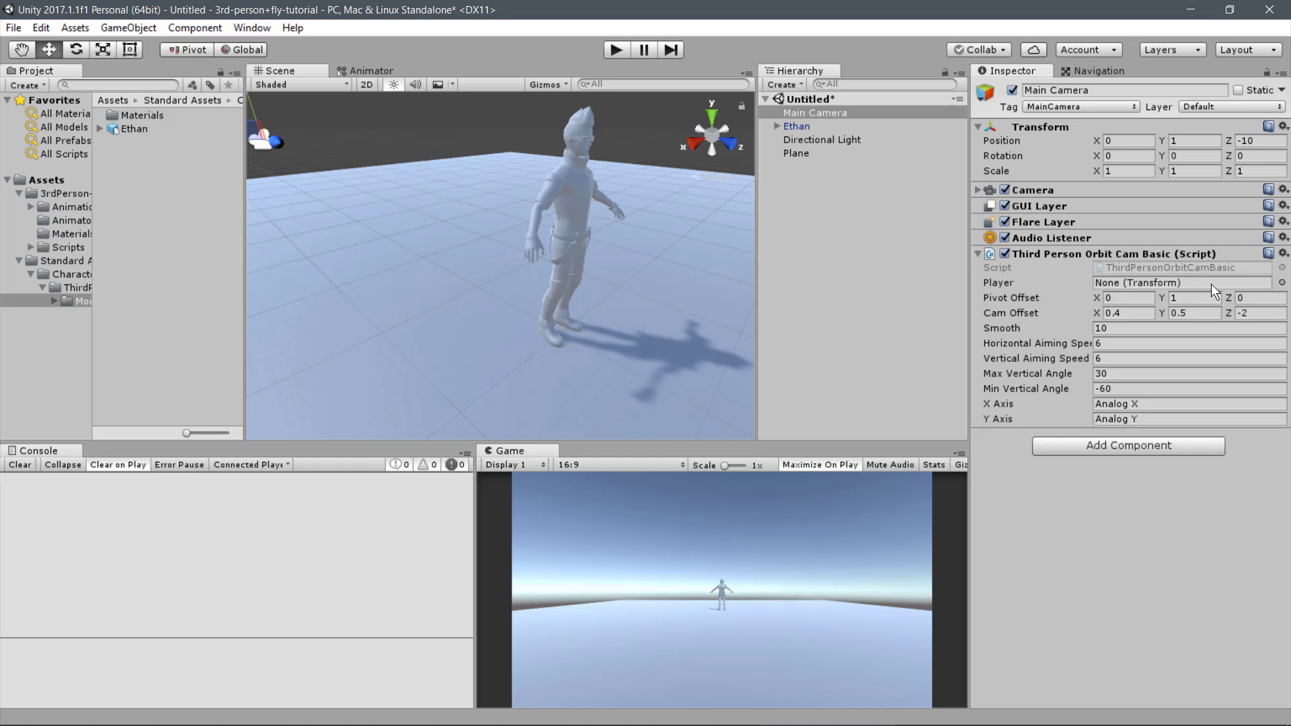
left_click_drag(802, 126, 1170, 286)
left_click(1124, 312)
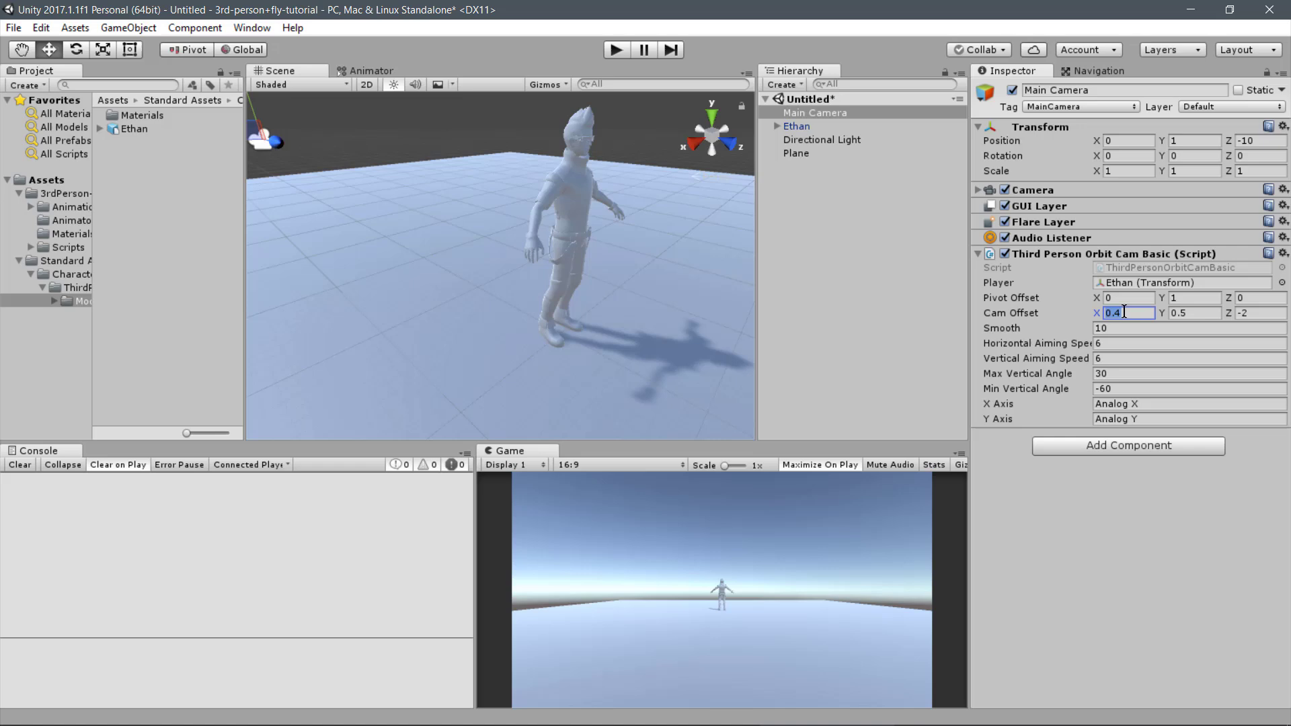
type("0")
left_click(978, 254)
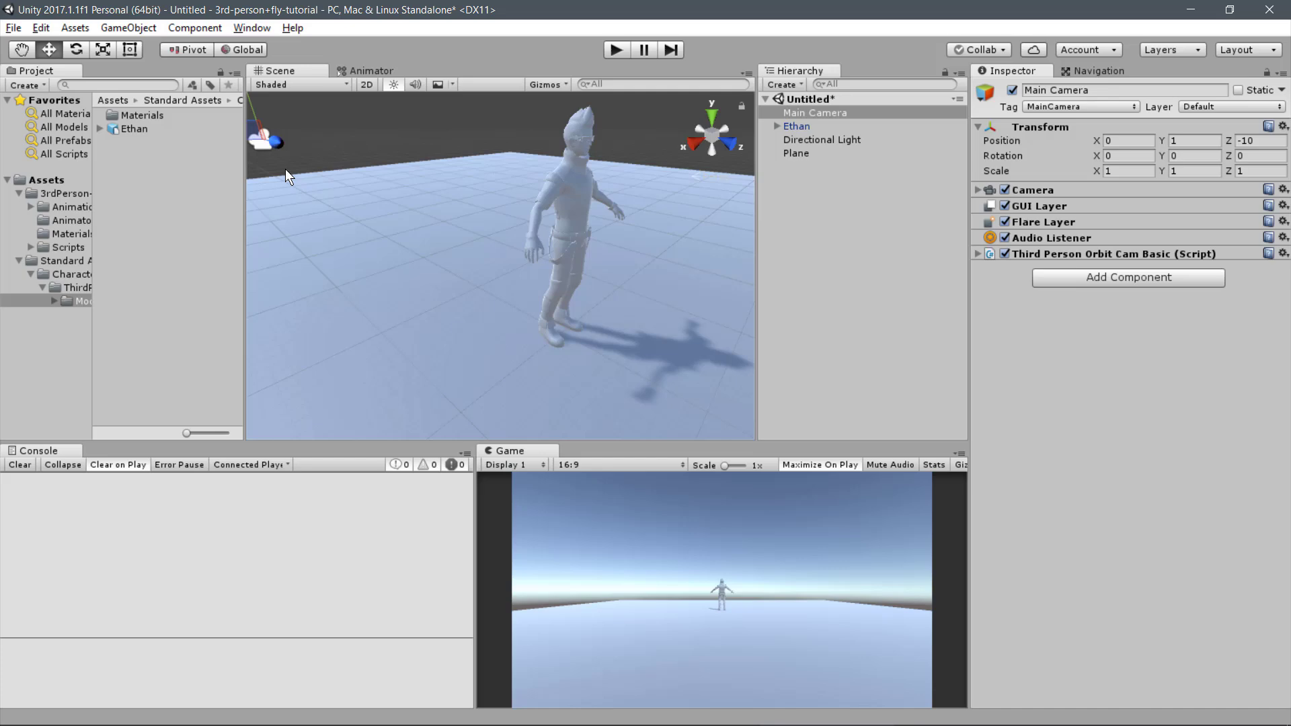
- Save the scene as 3rdperson+fly-tutorial in the Assets folder and save the project
left_click(13, 27)
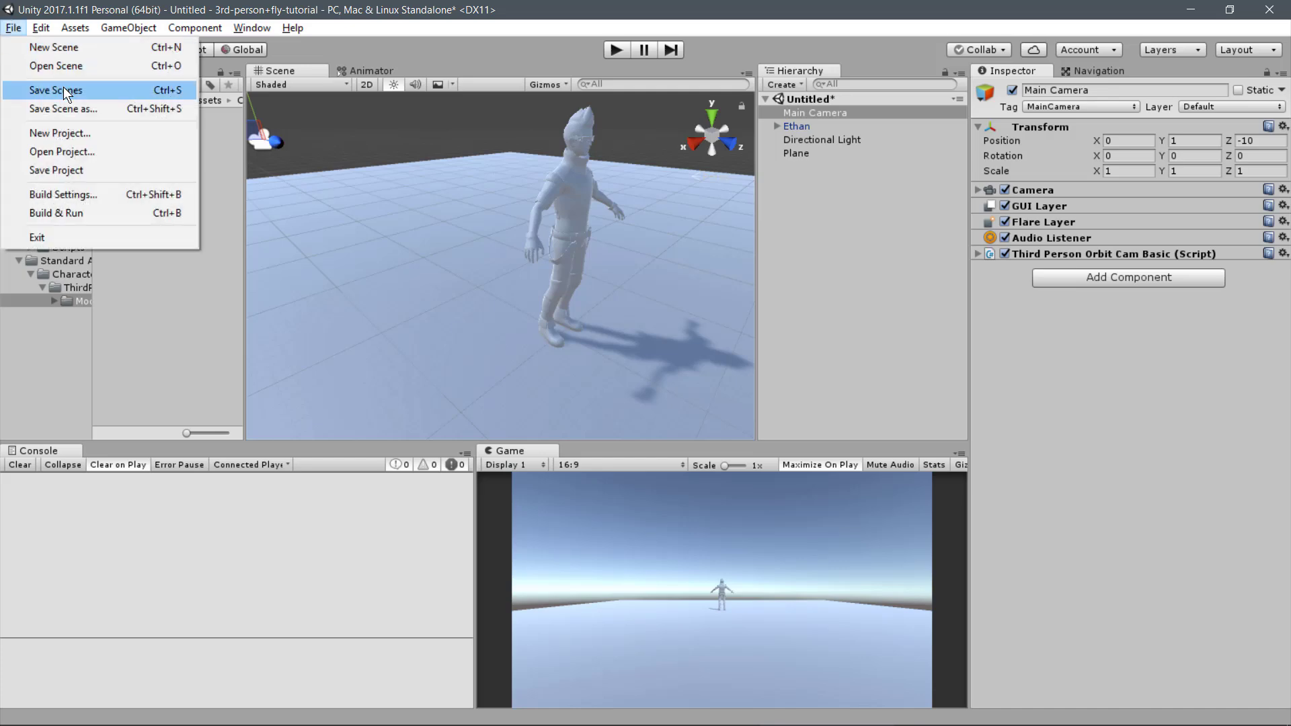
left_click(59, 90)
type("3rdperson")
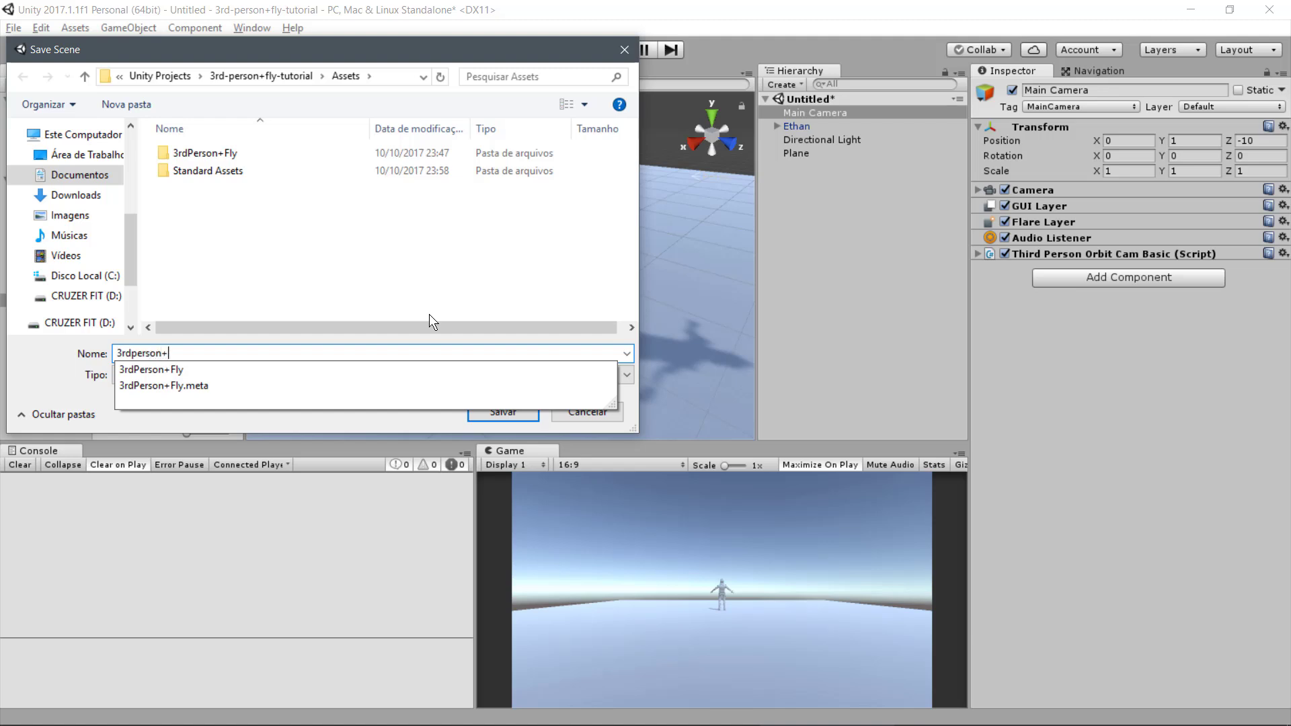
type("+fly-tutorial")
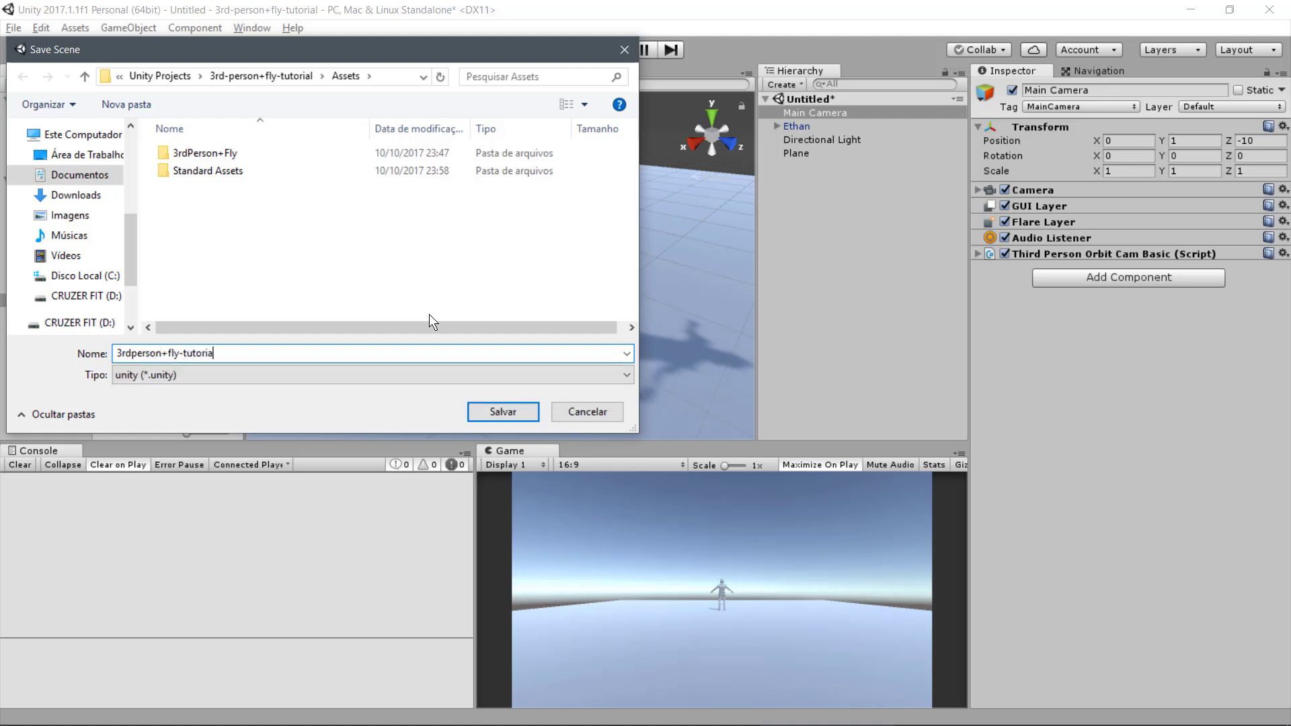
left_click(503, 412)
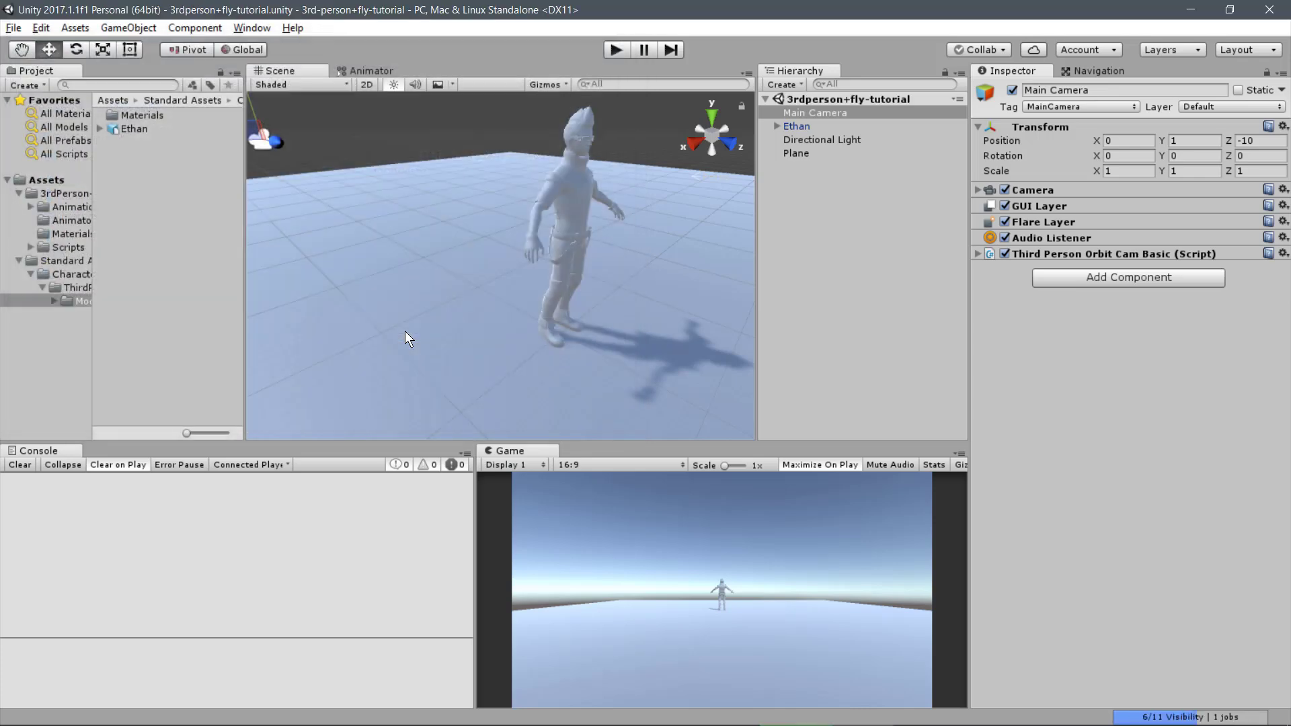
left_click(13, 27)
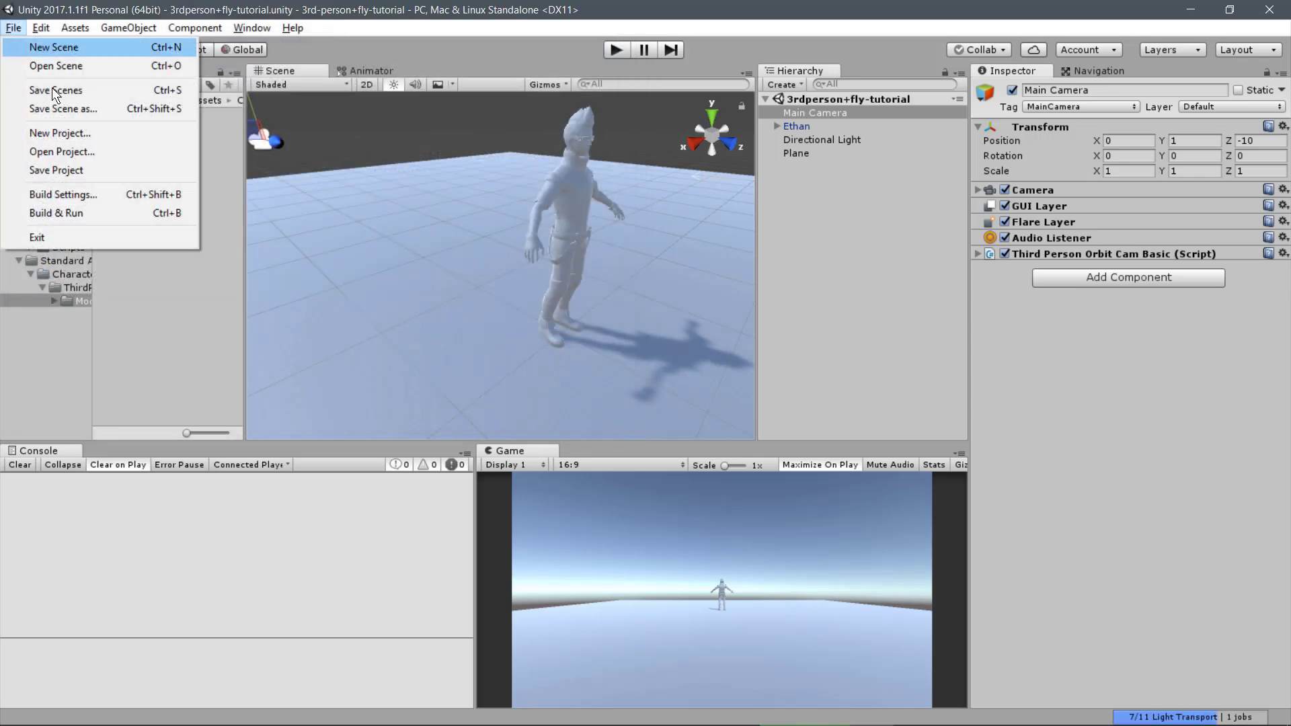
left_click(57, 170)
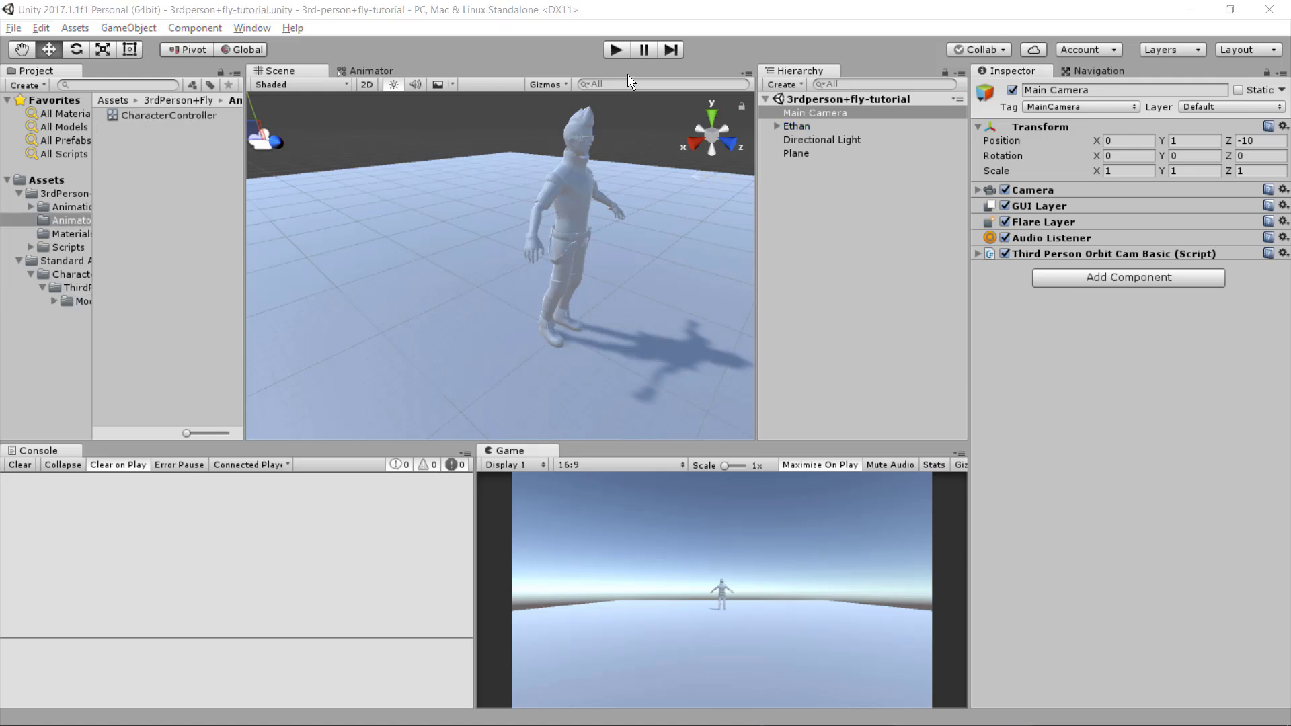
- Run the scene and test Ethan's forward movement, jumping and camera turning
left_click(616, 50)
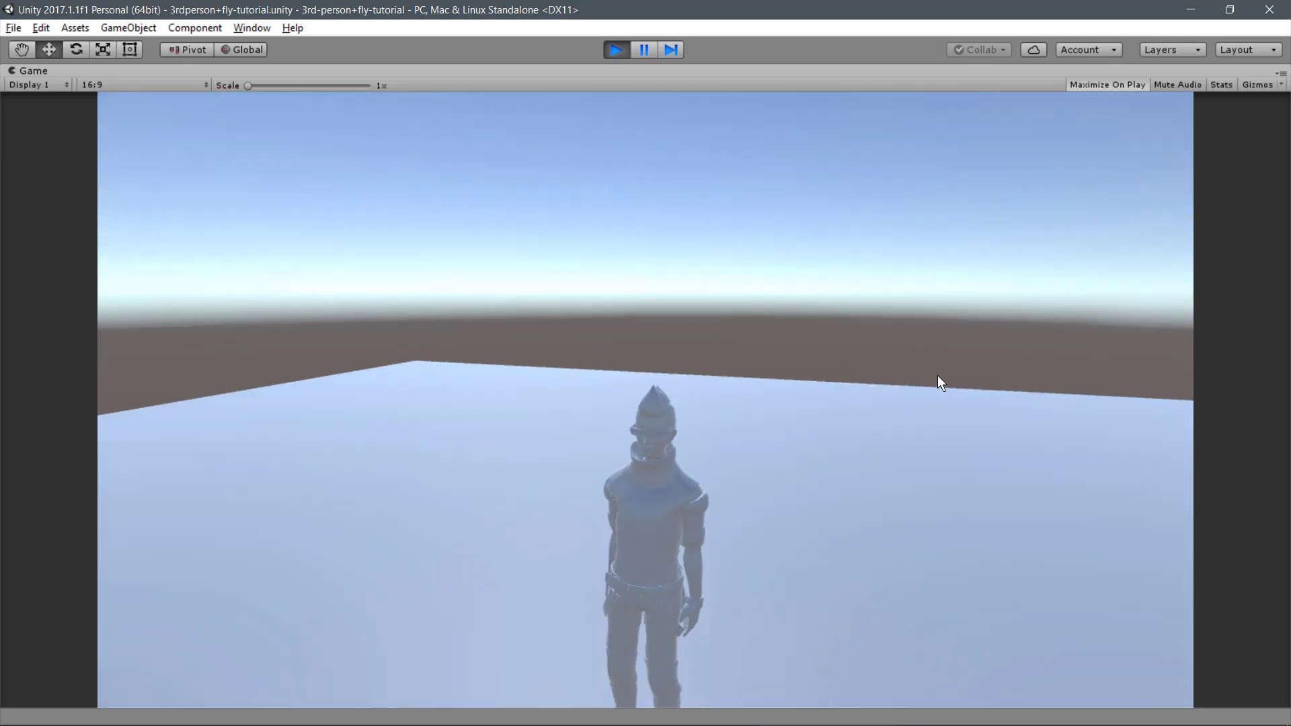
key("w")
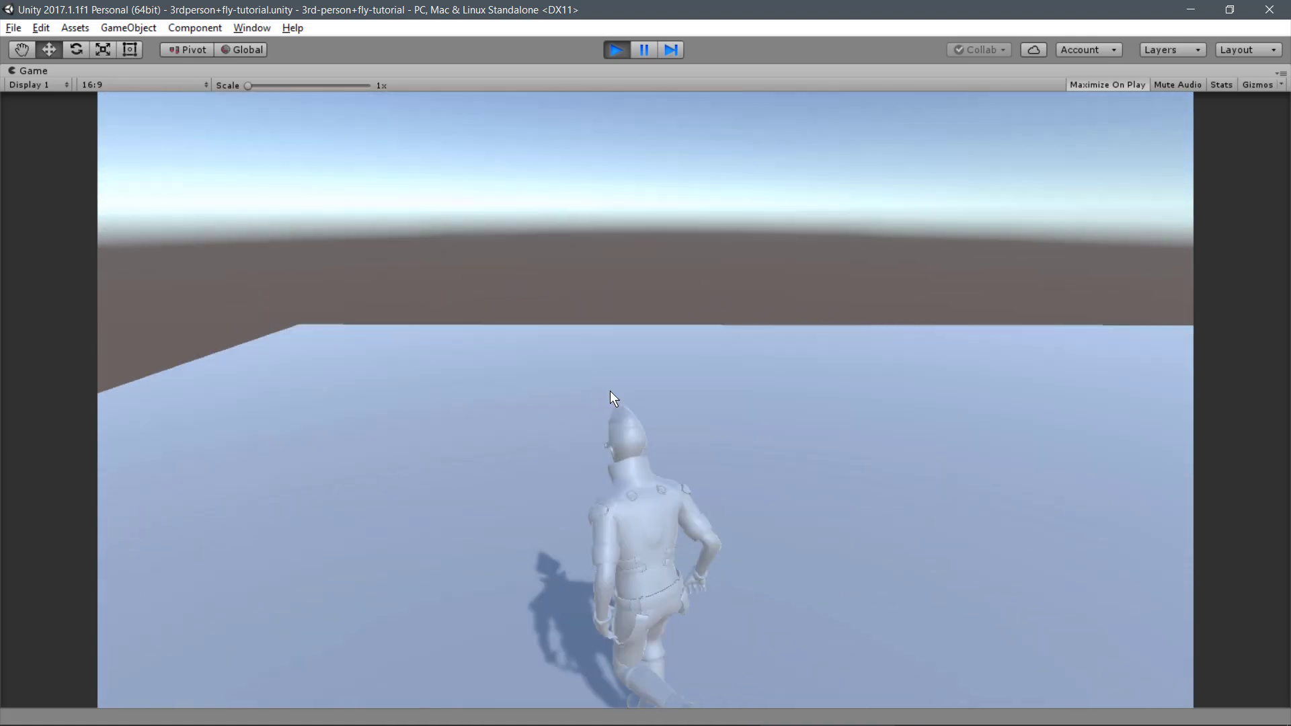
key("space")
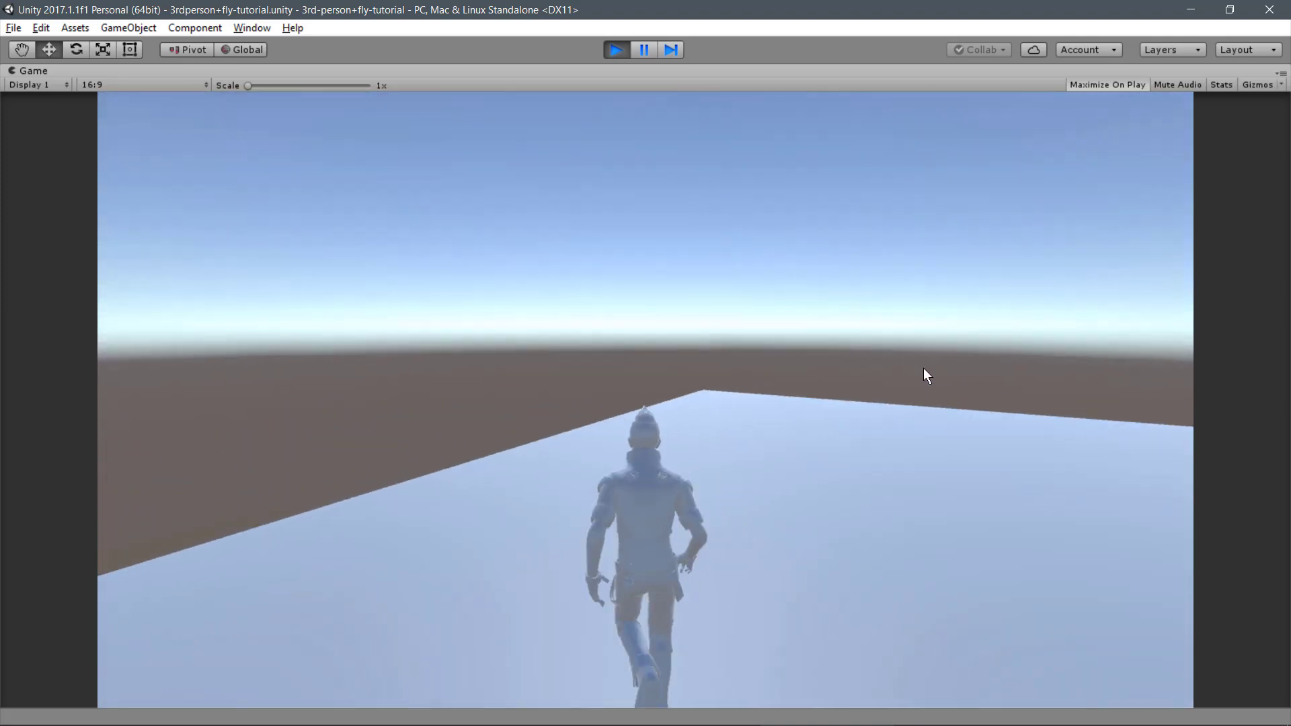
right_click_drag(922, 368, 1132, 362)
key("w")
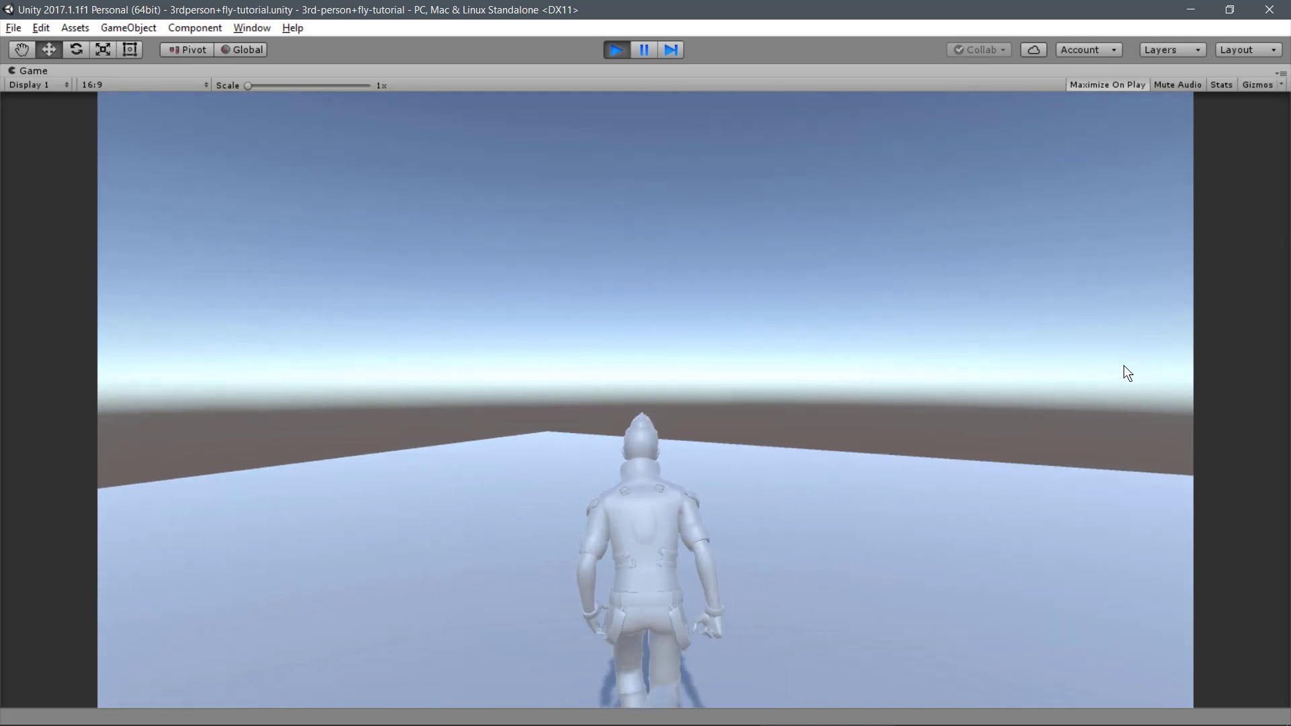
- Test Ethan's fly mode in the running scene by switching flight on and off
key("f")
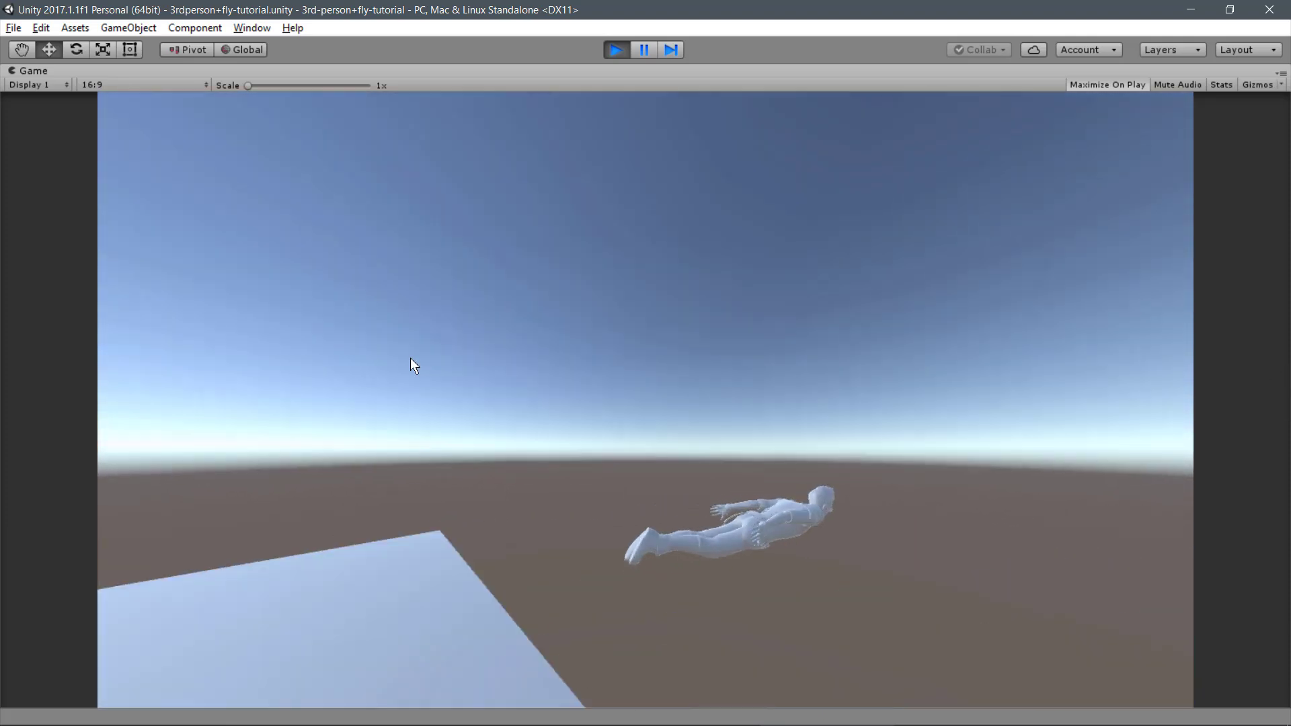
key("f")
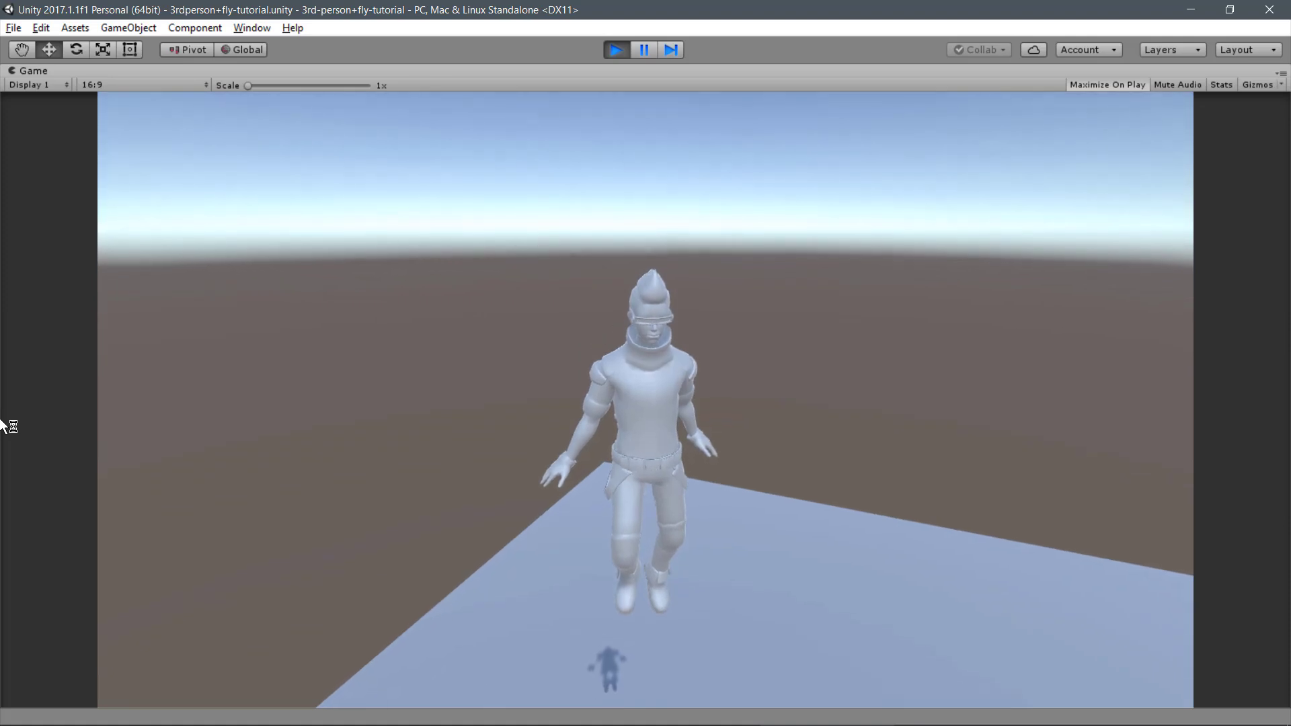
key("f")
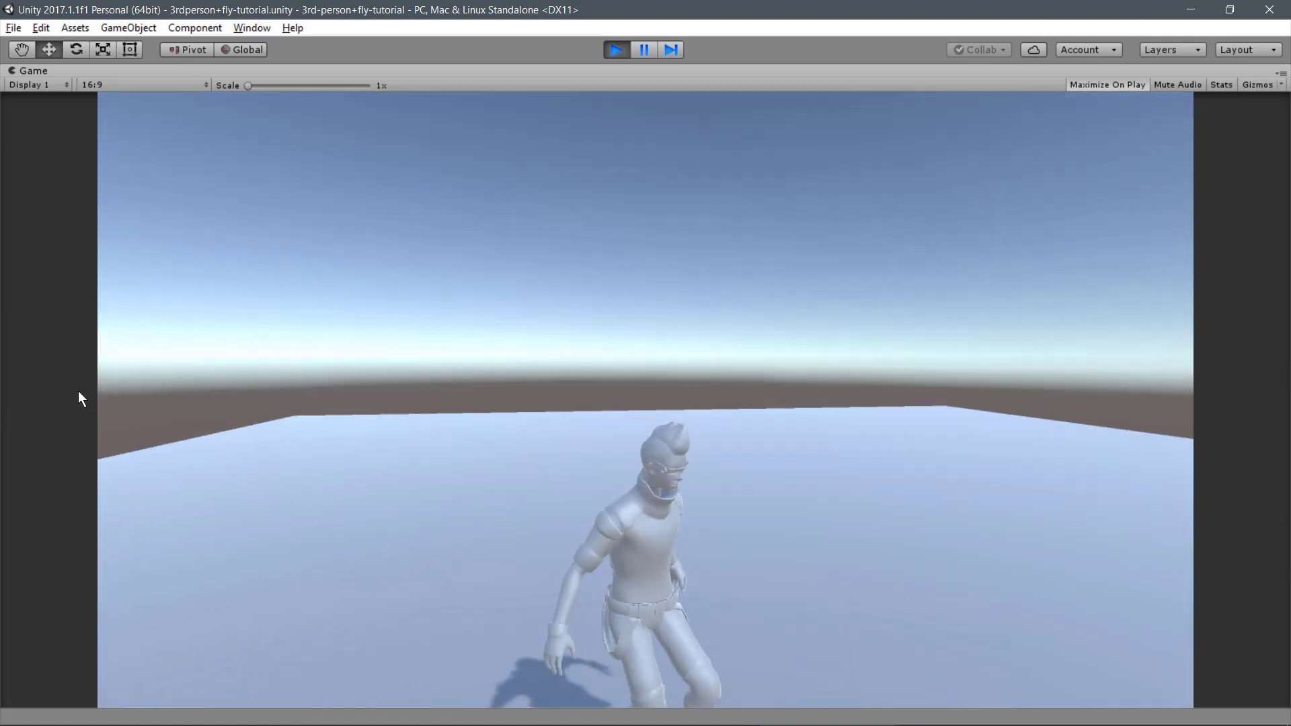